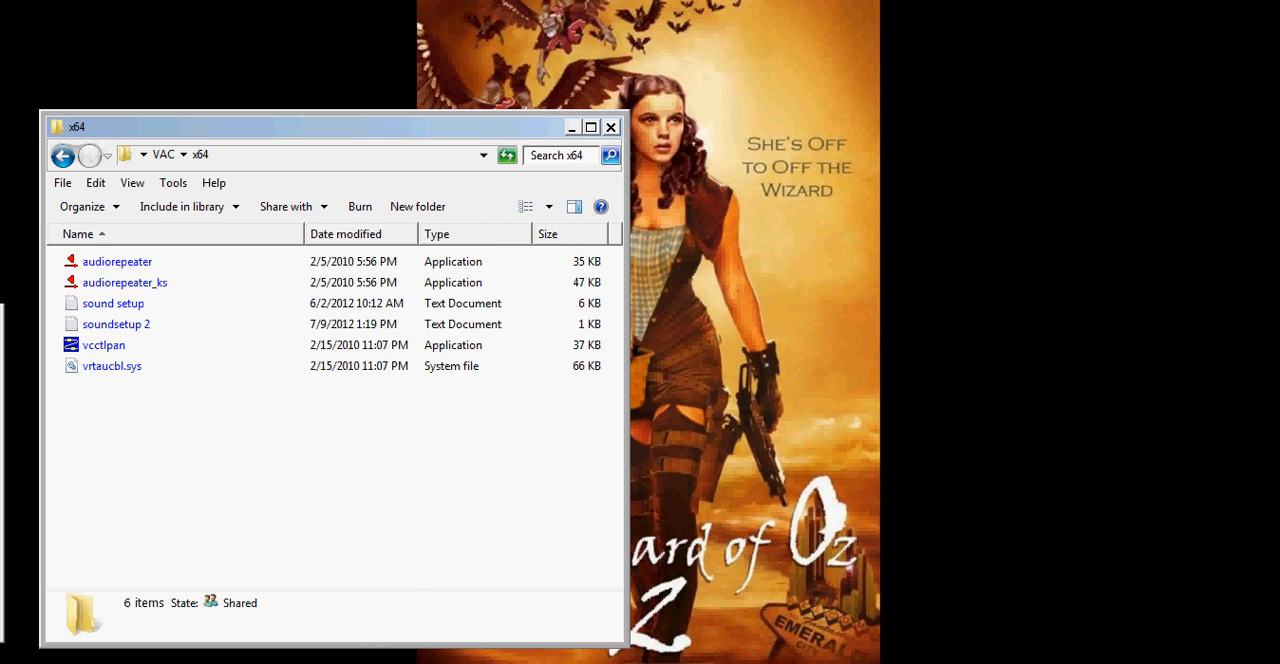
- Return to the parent VAC folder and select the setup64 installer
click(397, 640)
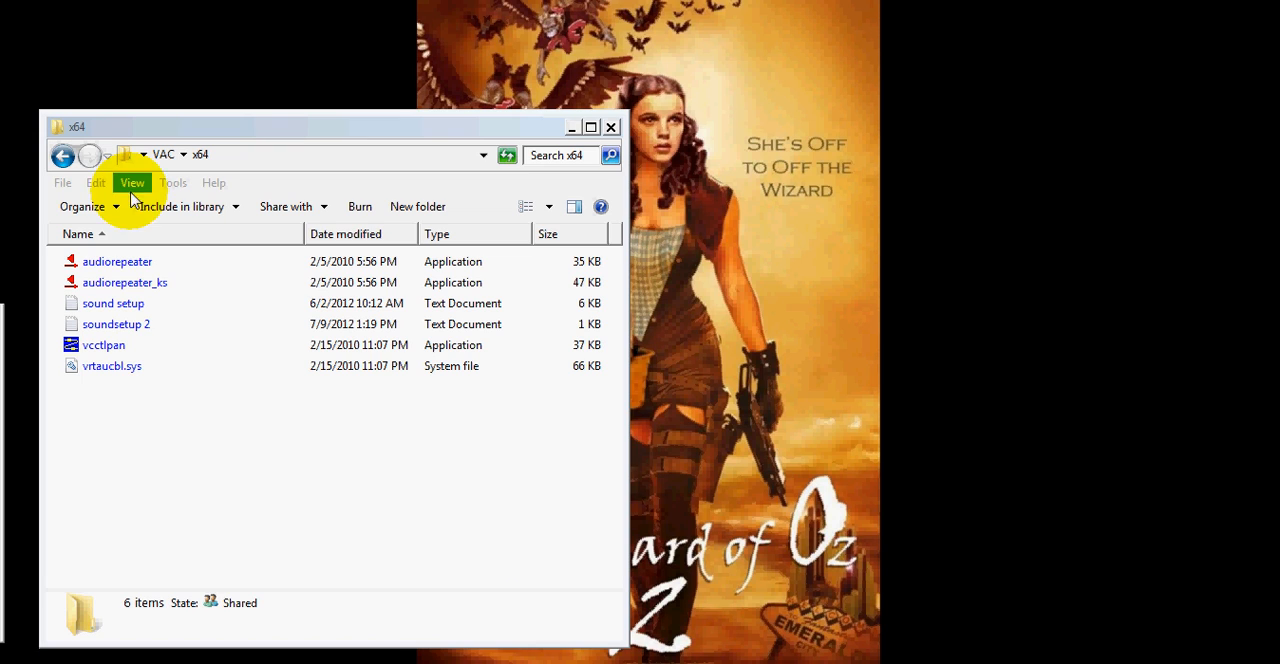
click(62, 156)
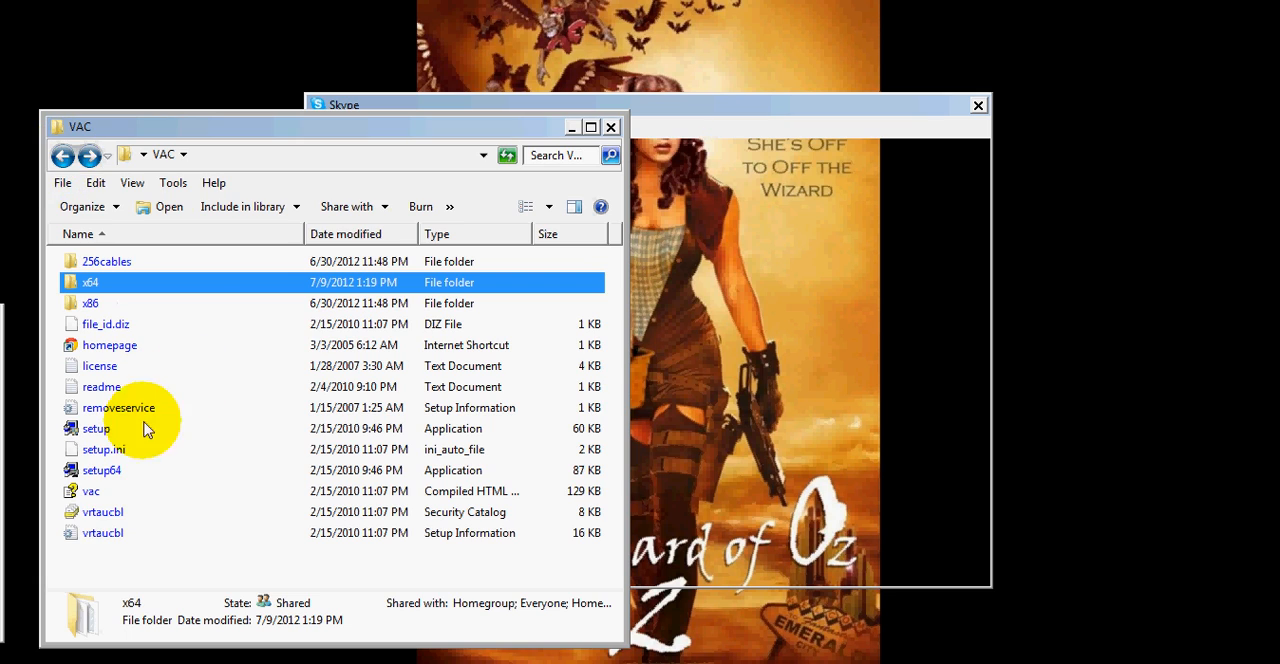
click(97, 472)
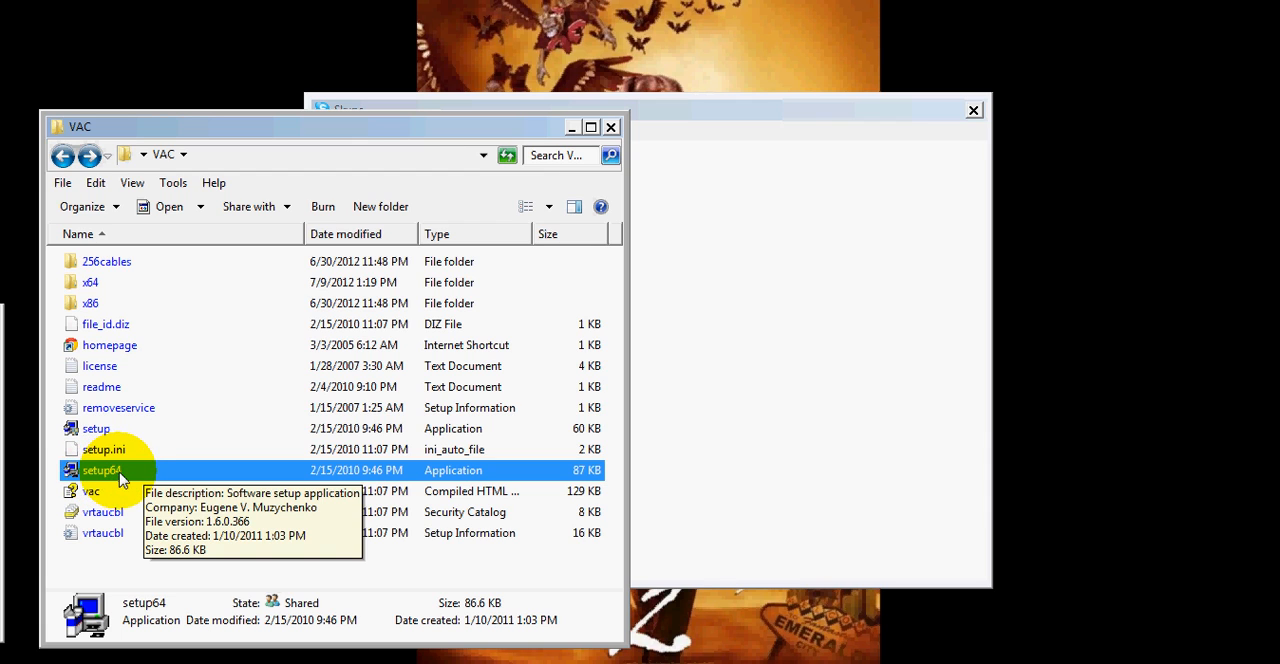
click(97, 430)
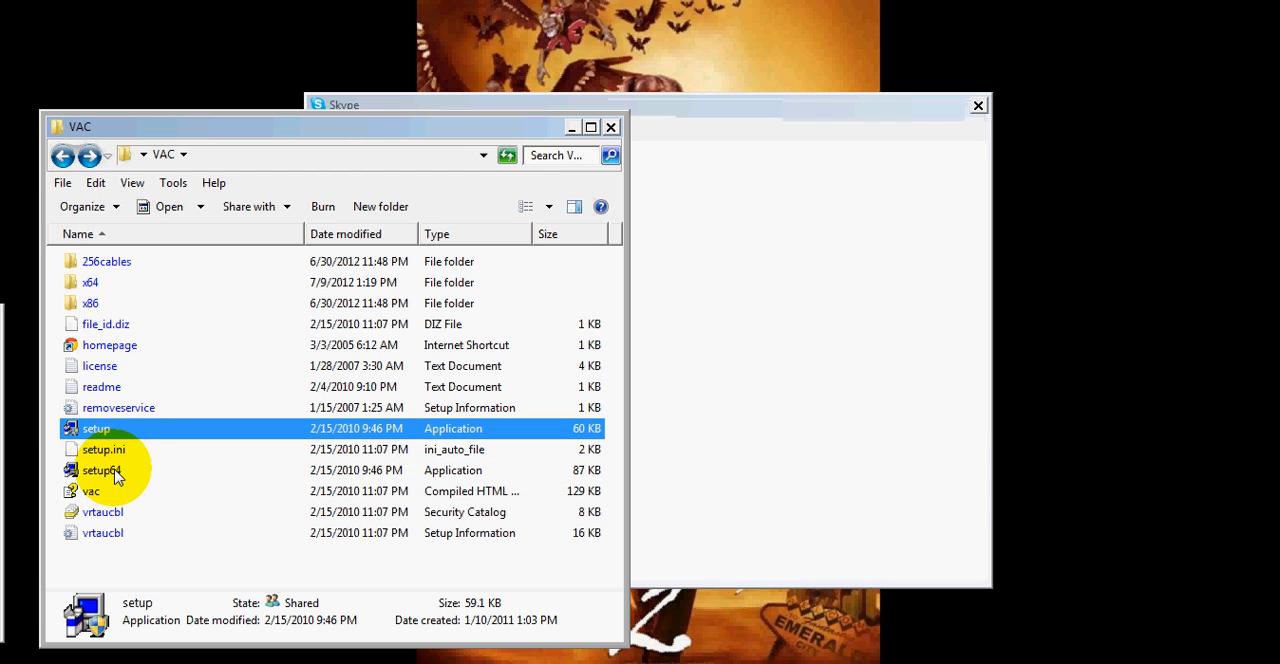
right_click(100, 470)
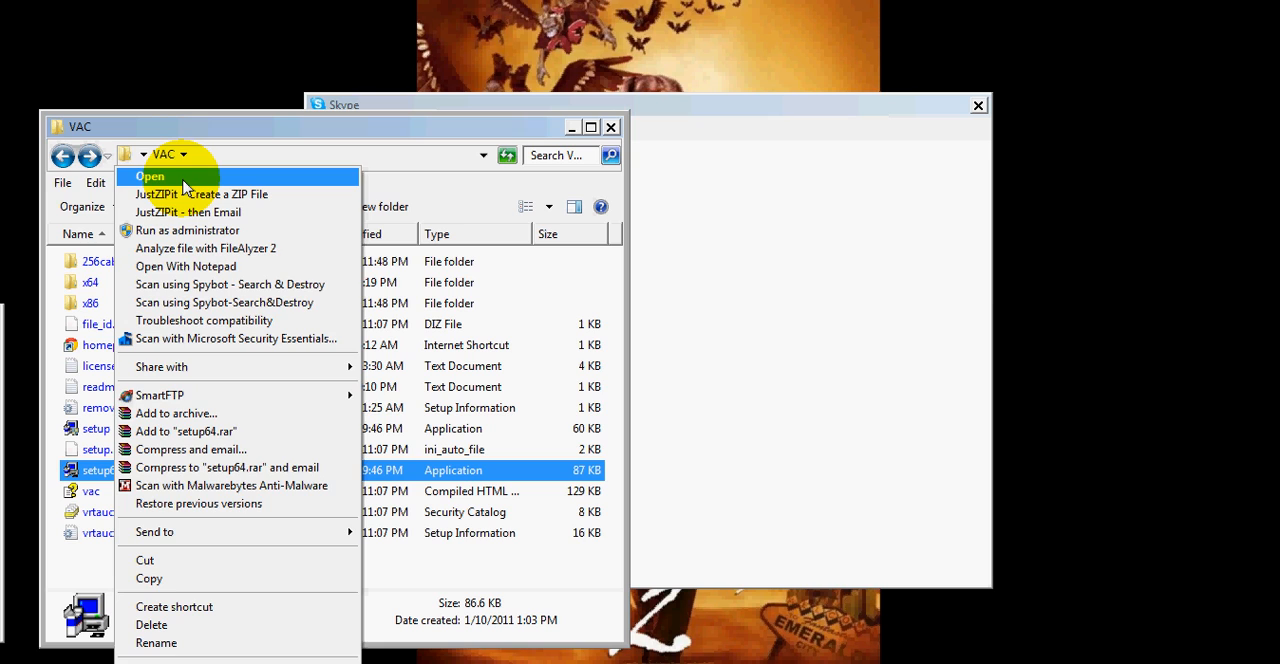
click(183, 183)
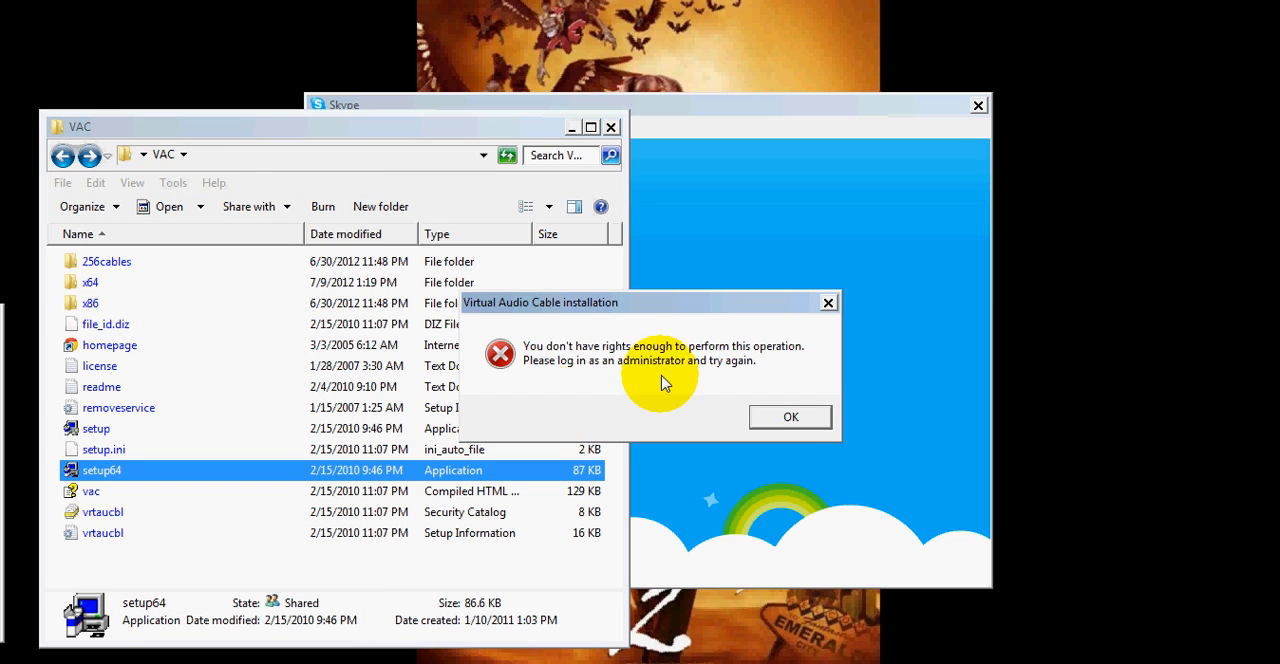
click(797, 416)
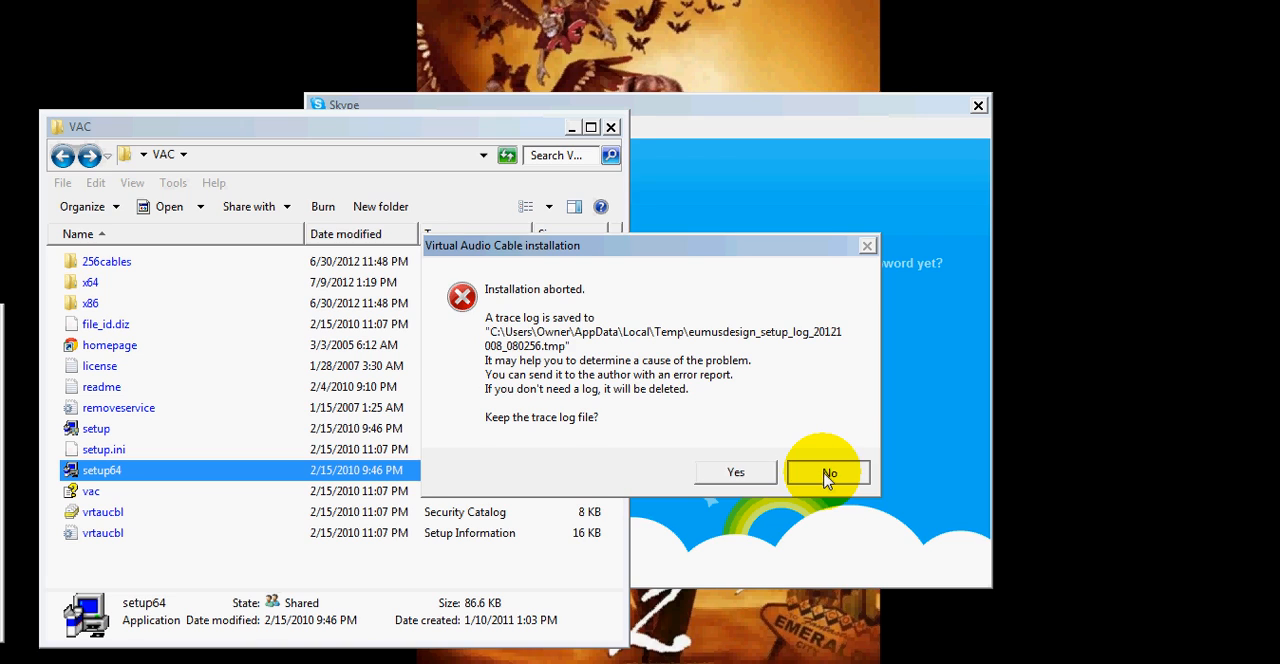
click(828, 472)
right_click(95, 449)
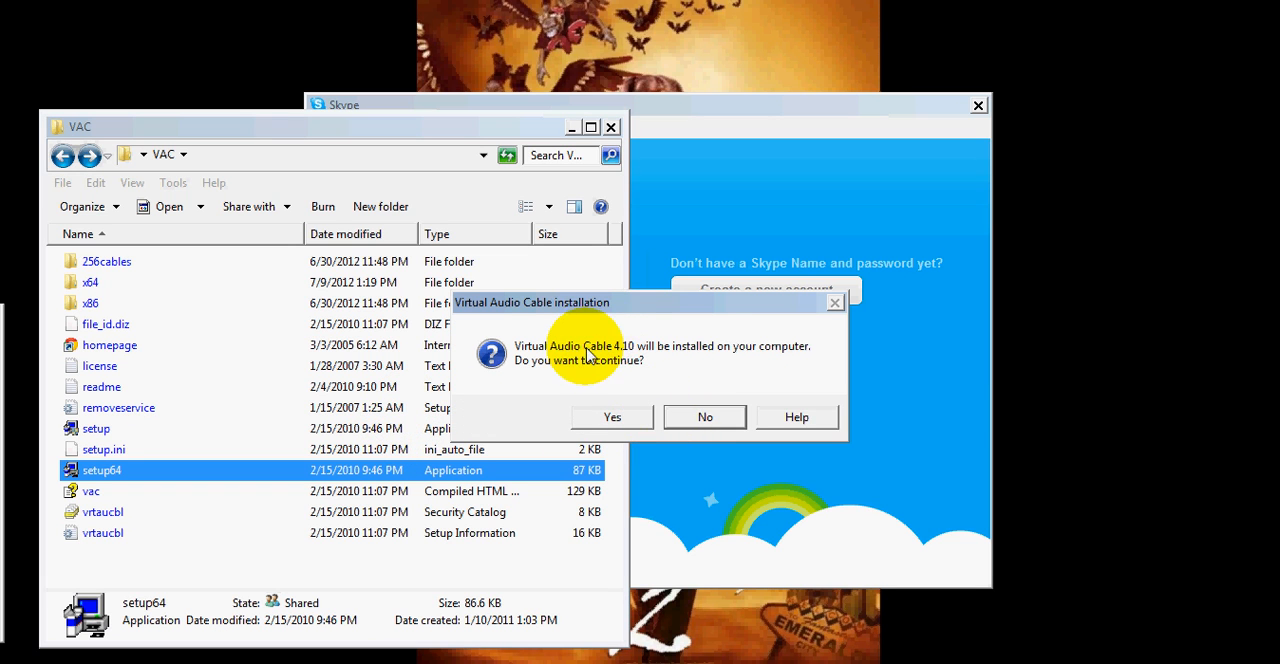
click(630, 420)
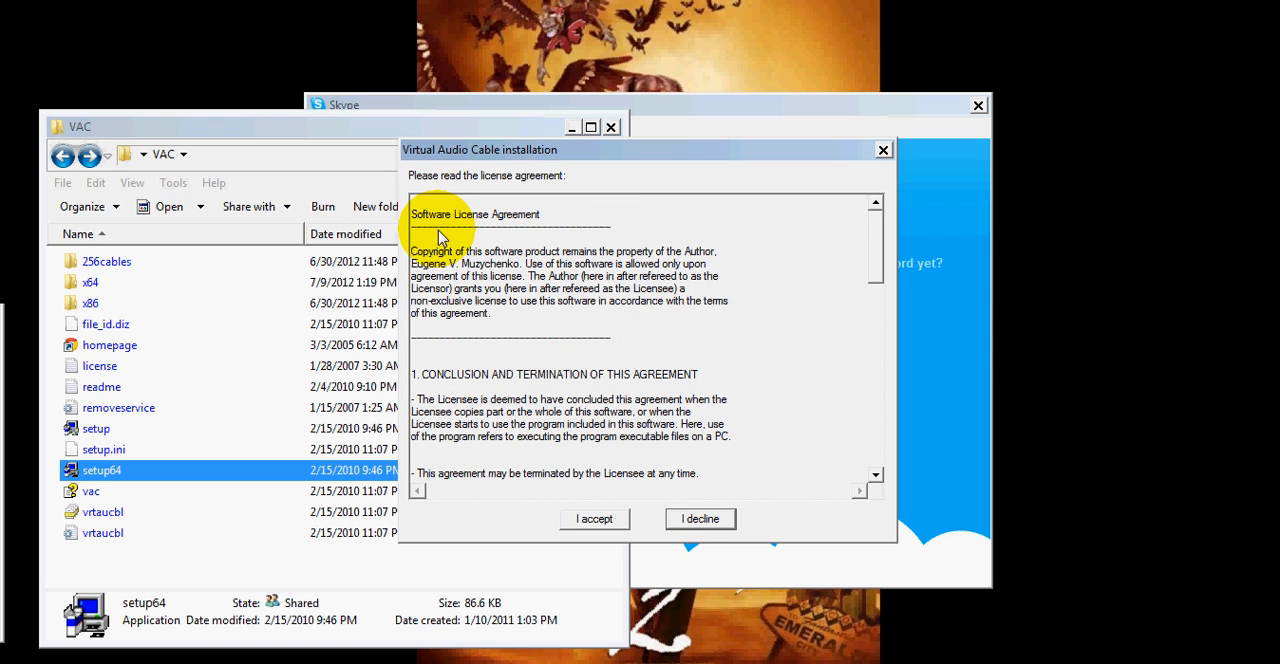
click(594, 518)
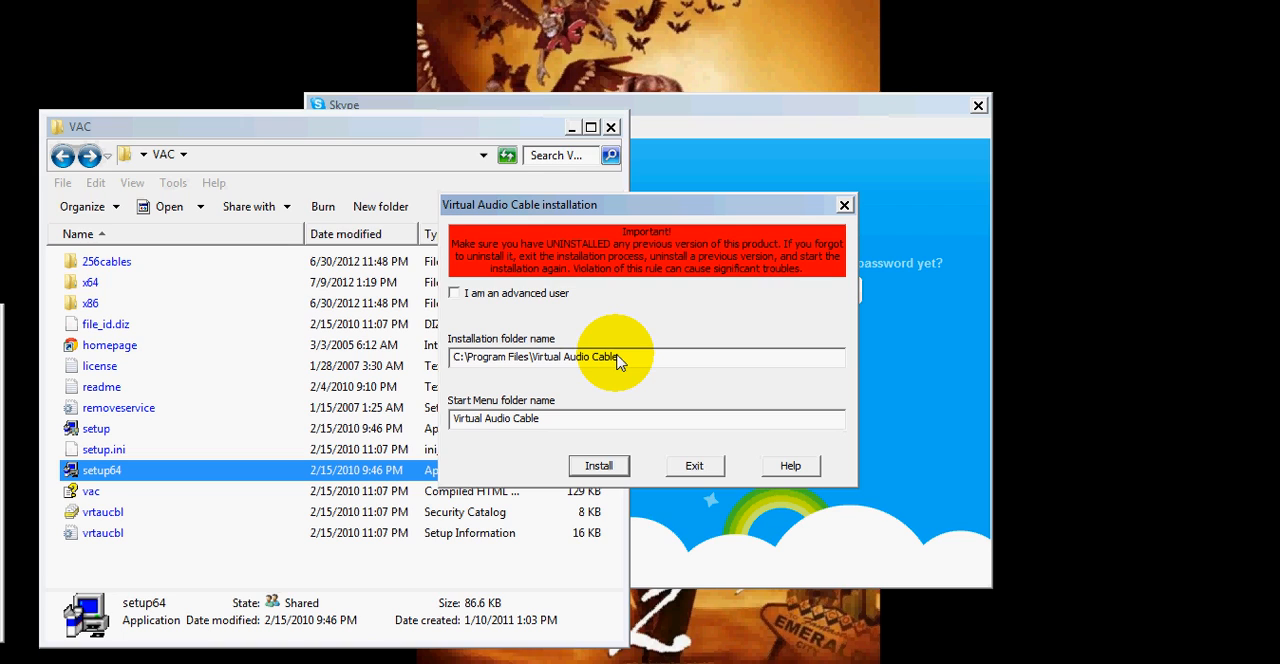
click(694, 465)
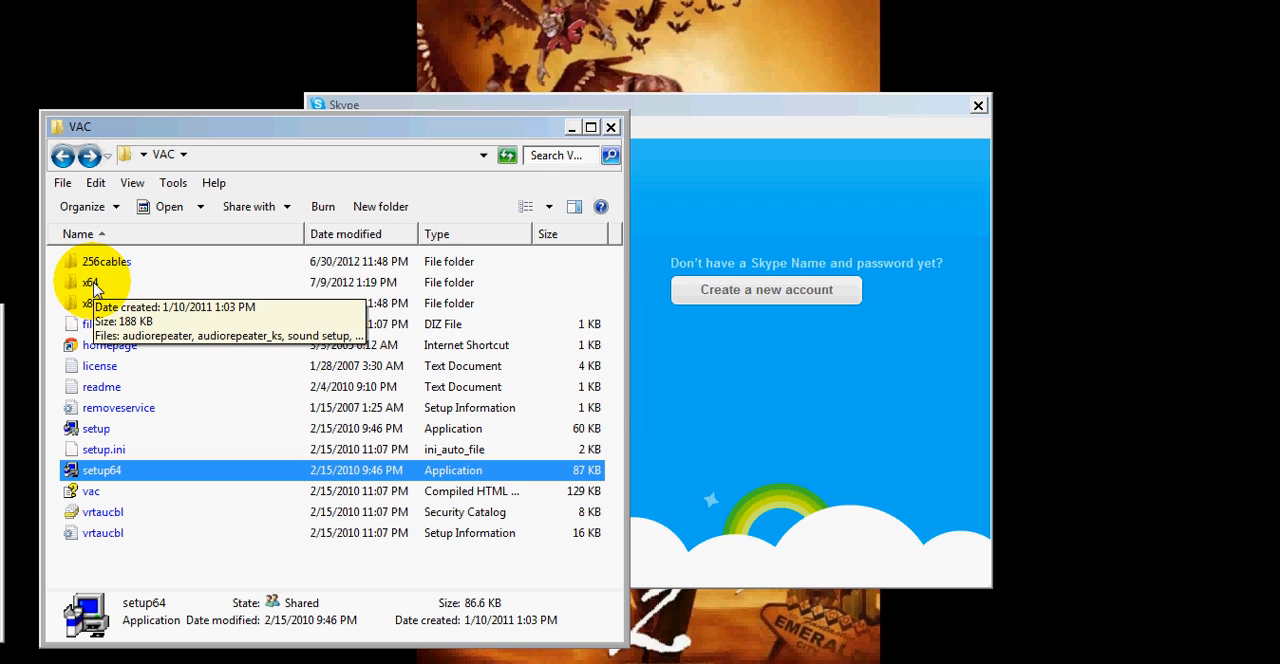
- Open the x64 folder and sign in to Skype with the entered password
double_click(93, 286)
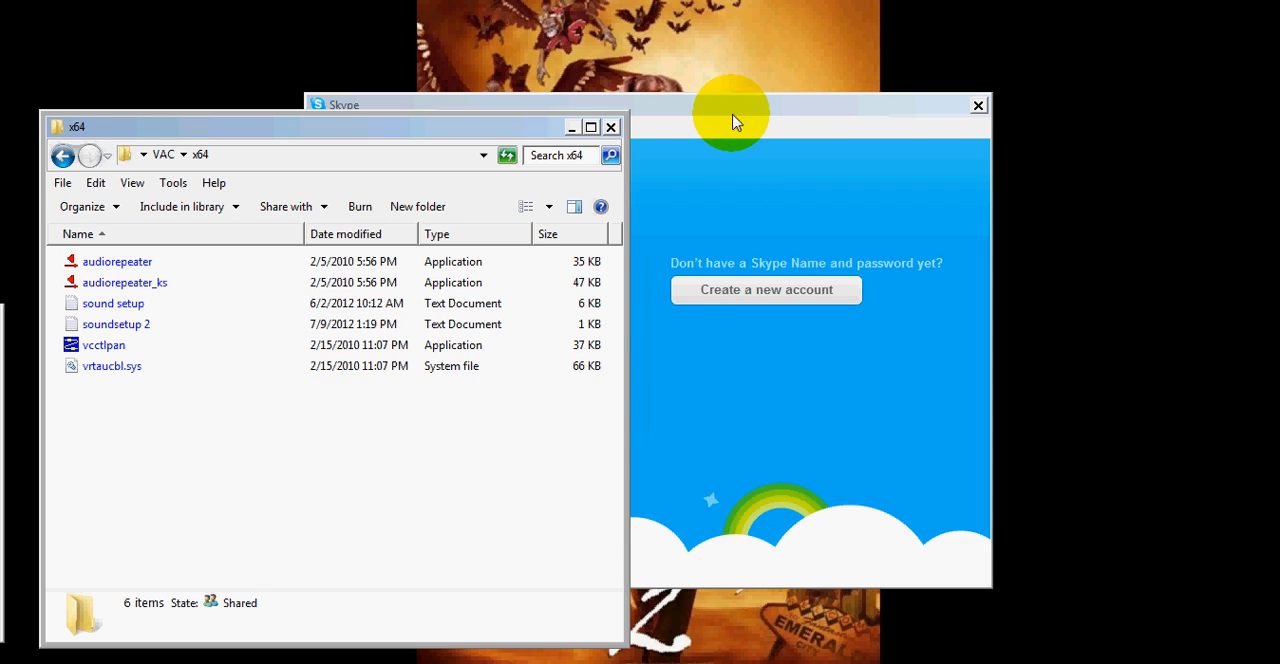
mouse_move(735, 105)
mouse_down()
mouse_move(750, 118)
mouse_move(947, 118)
mouse_up()
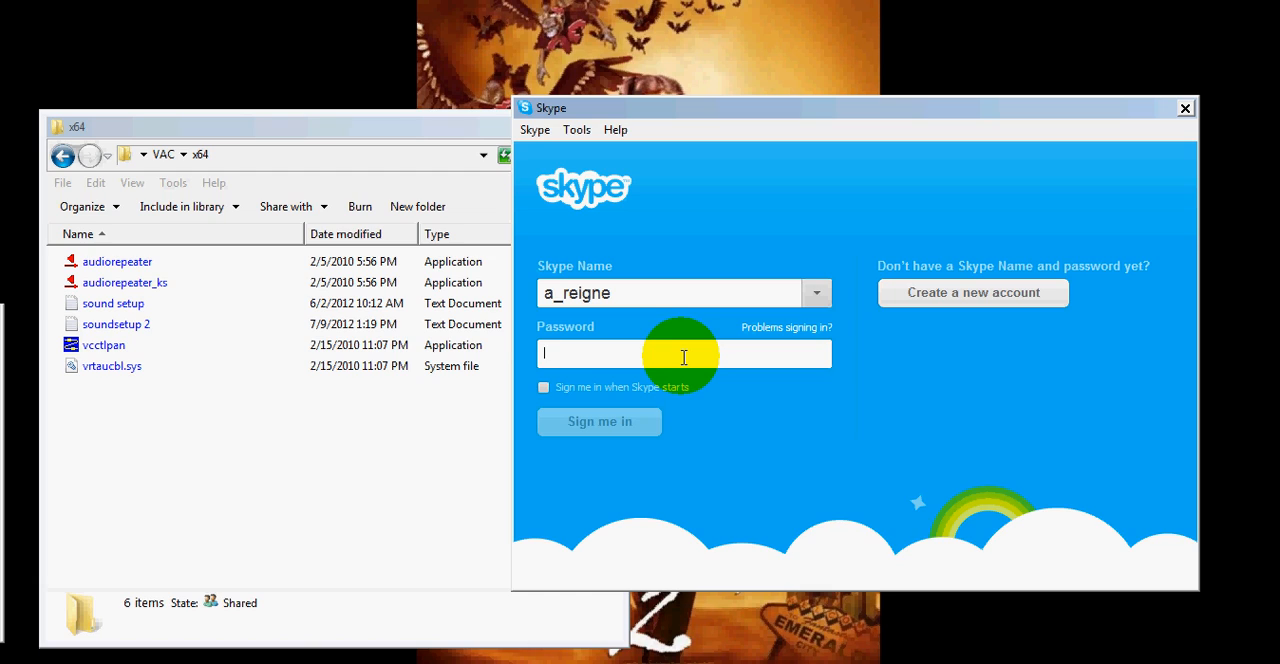
text(a)
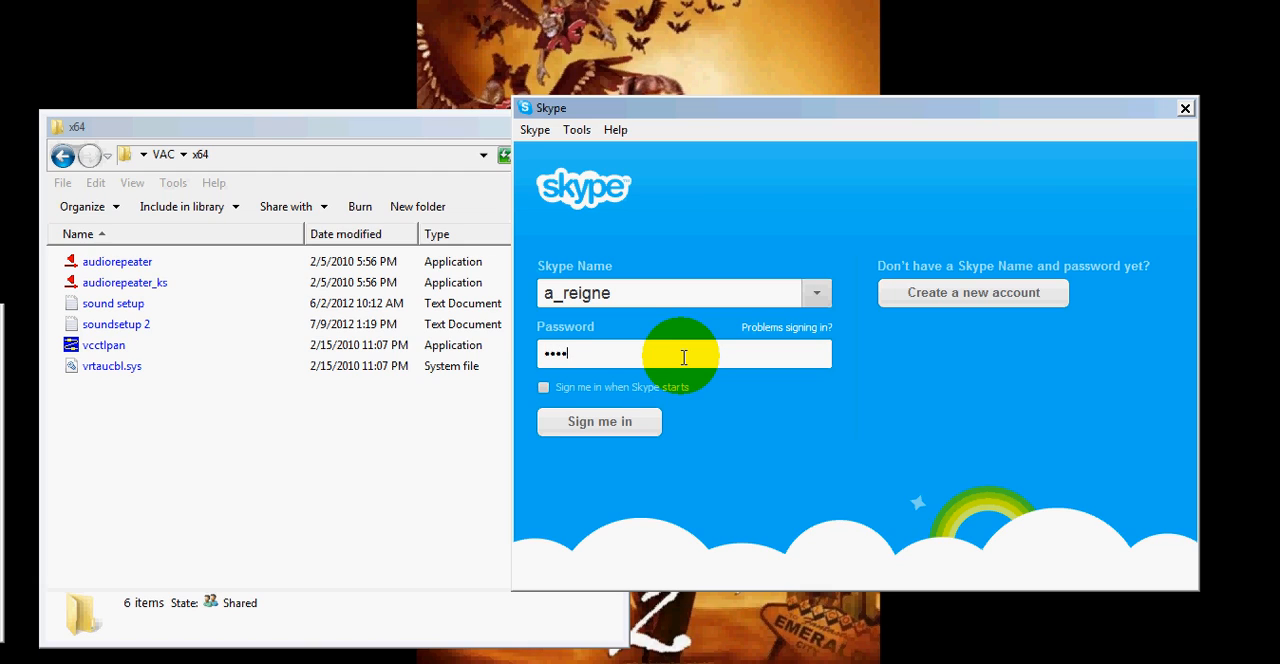
key(Return)
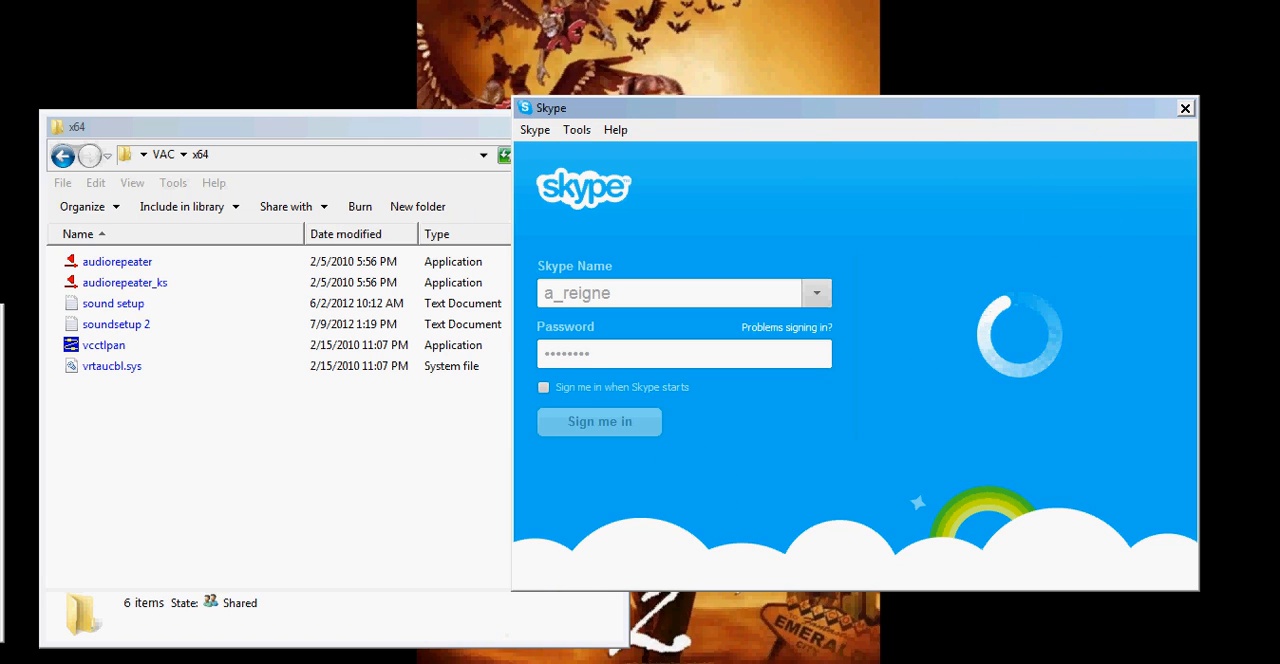
click(216, 133)
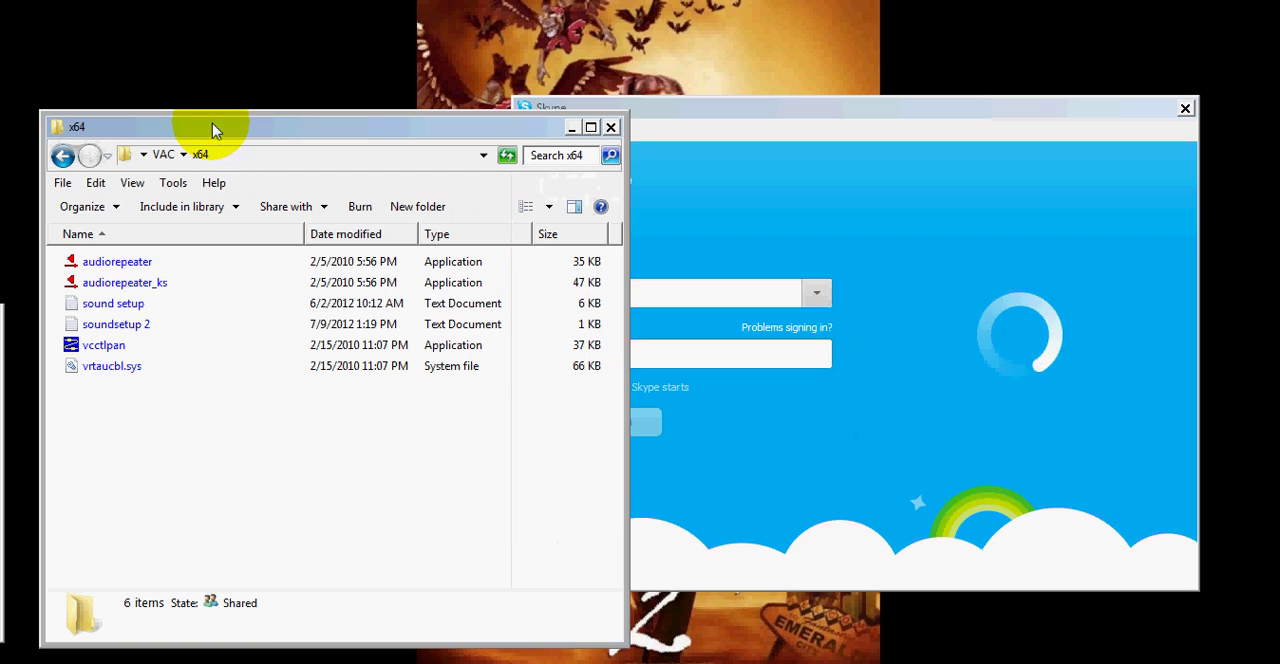
- Select the audiorepeater program, then the vcctlpan control panel program in the x64 folder
click(114, 262)
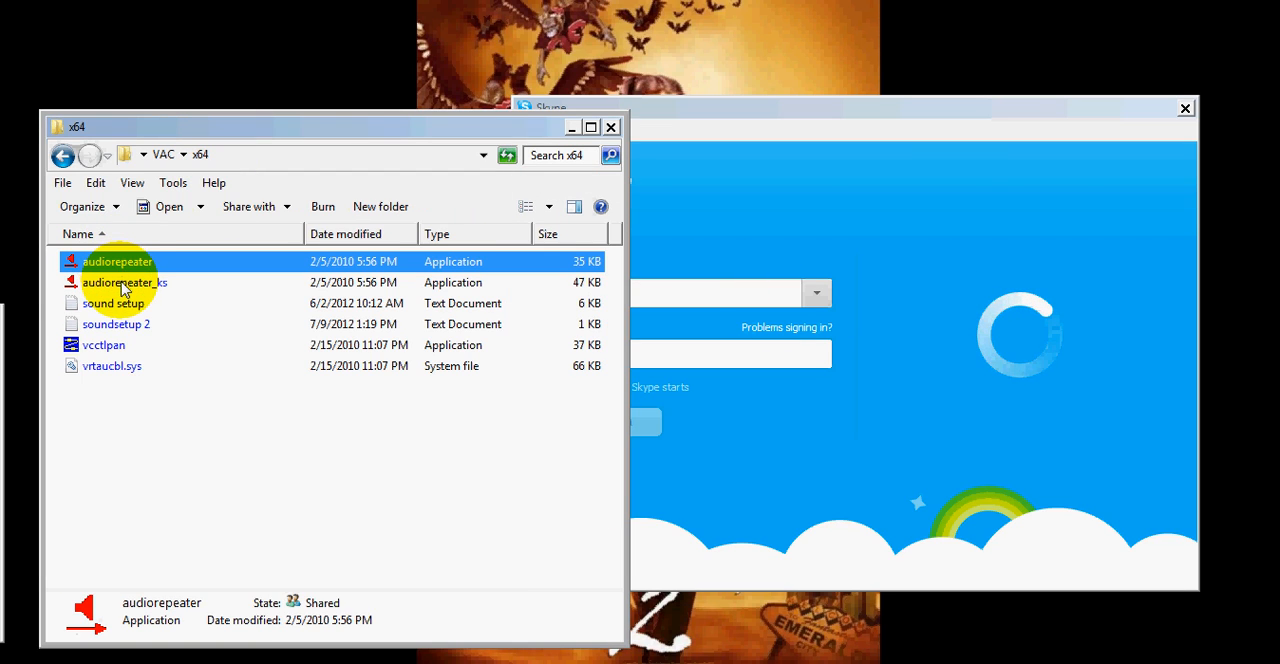
click(123, 284)
click(143, 263)
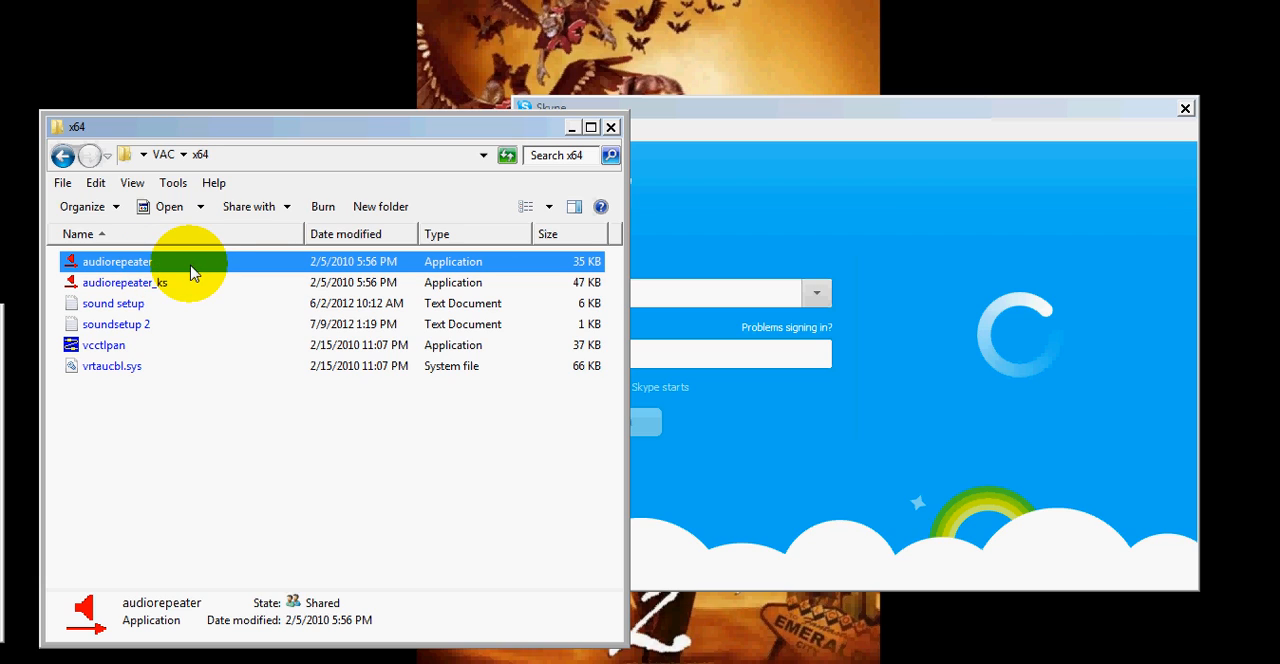
click(115, 348)
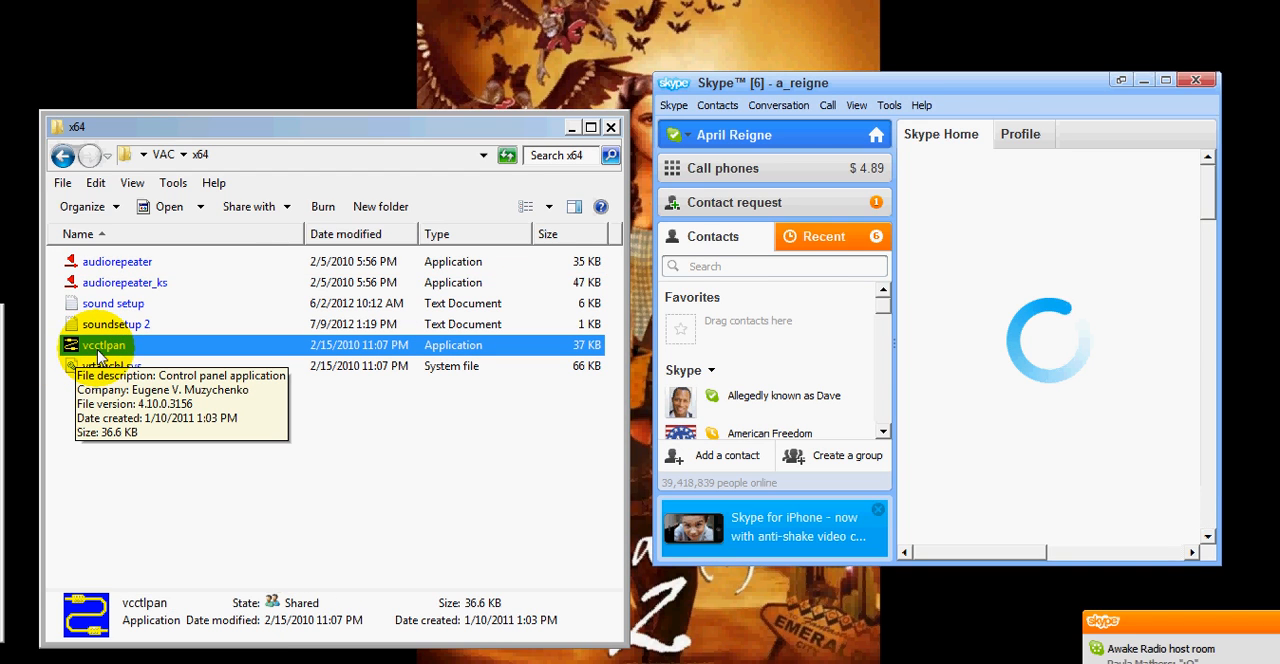
- Run vcctlpan as administrator and apply a cable count of 3
right_click(112, 348)
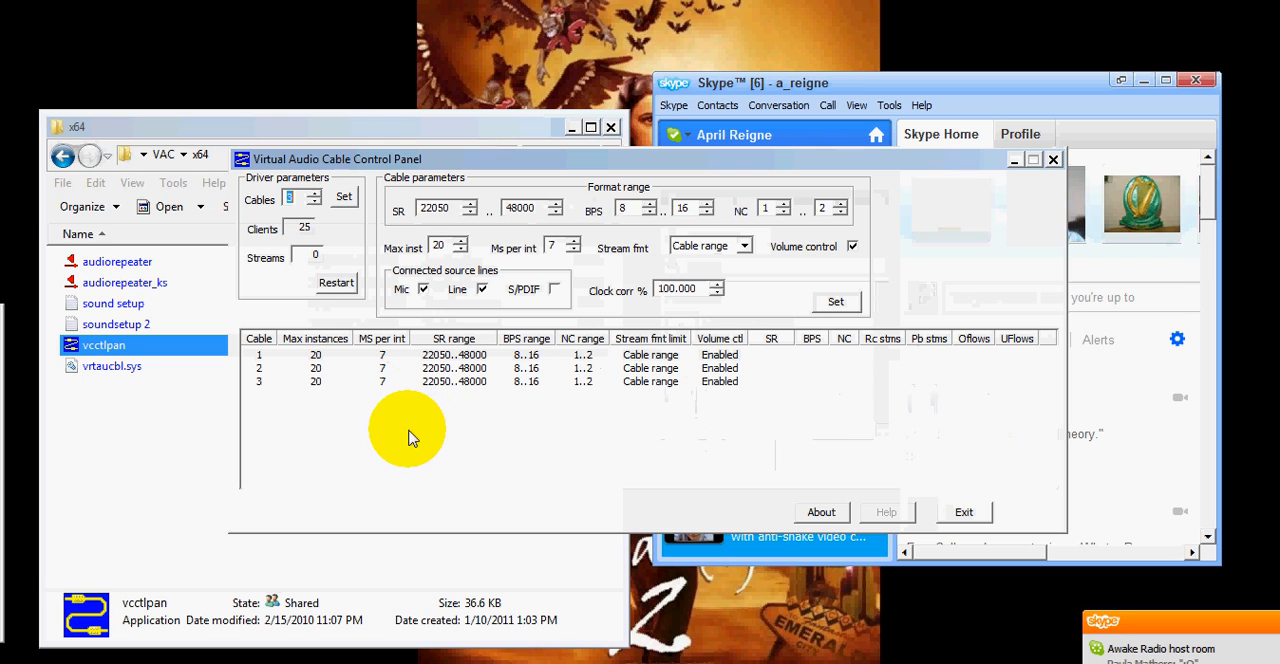
click(1150, 90)
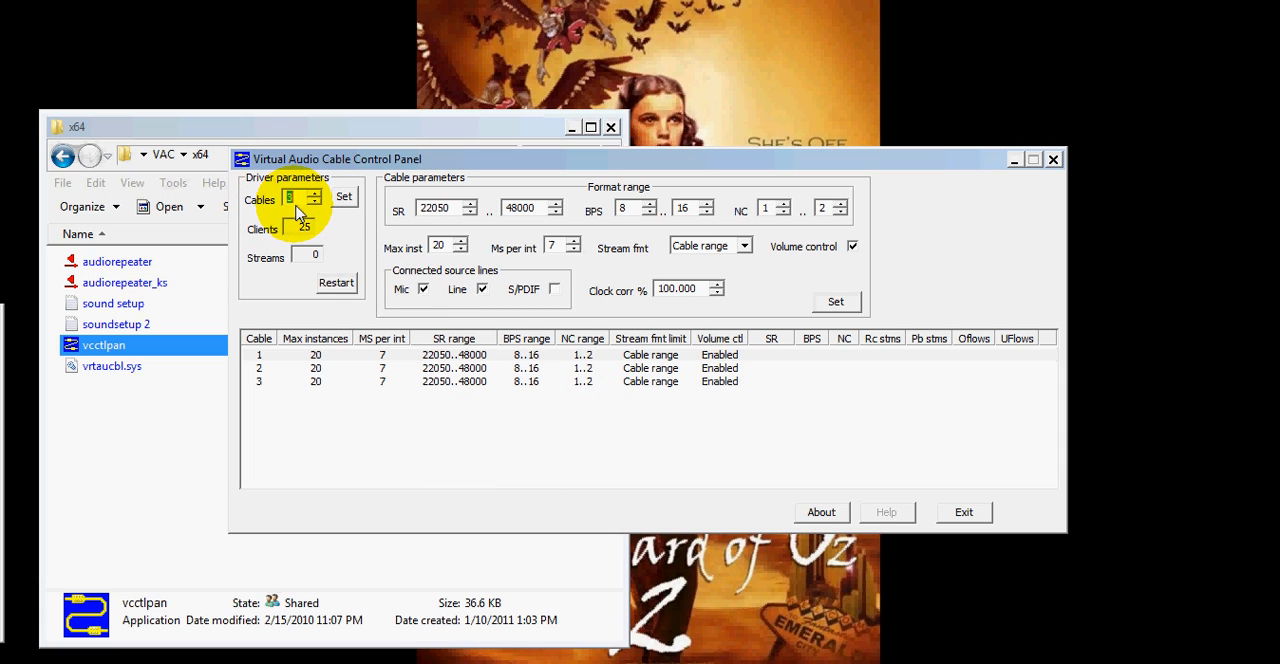
click(344, 199)
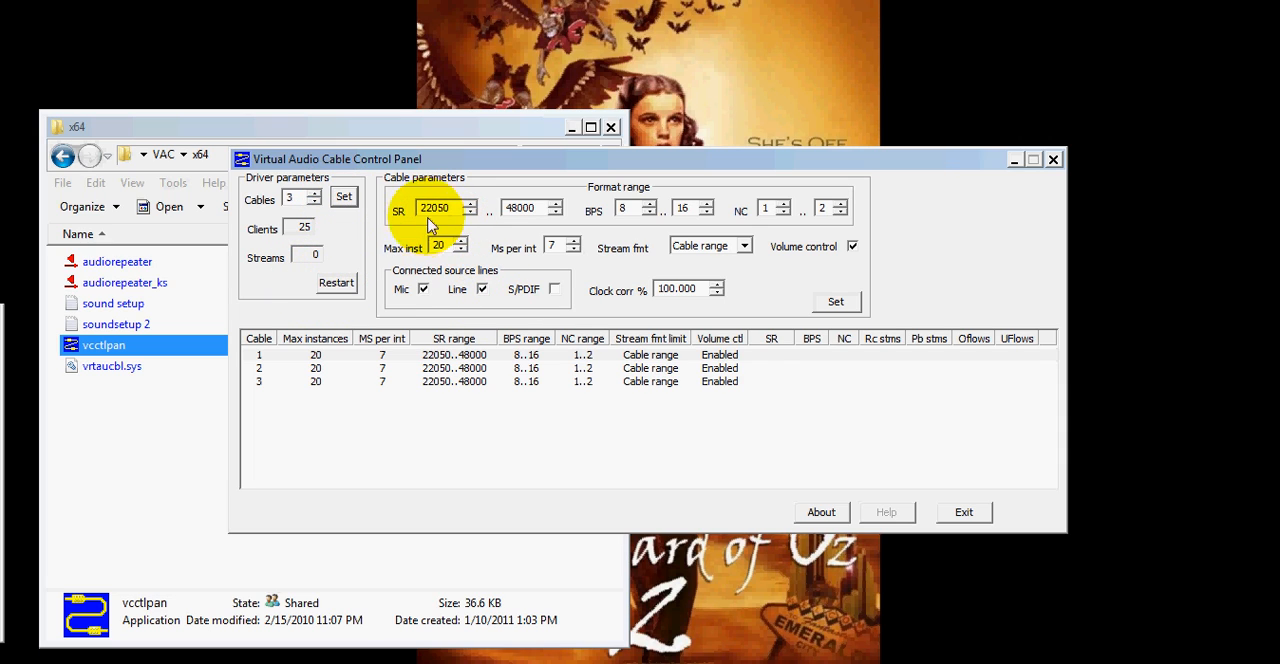
- Select cables 1-3 in turn and toggle the Line source off and back on, leaving parameters unchanged
click(395, 355)
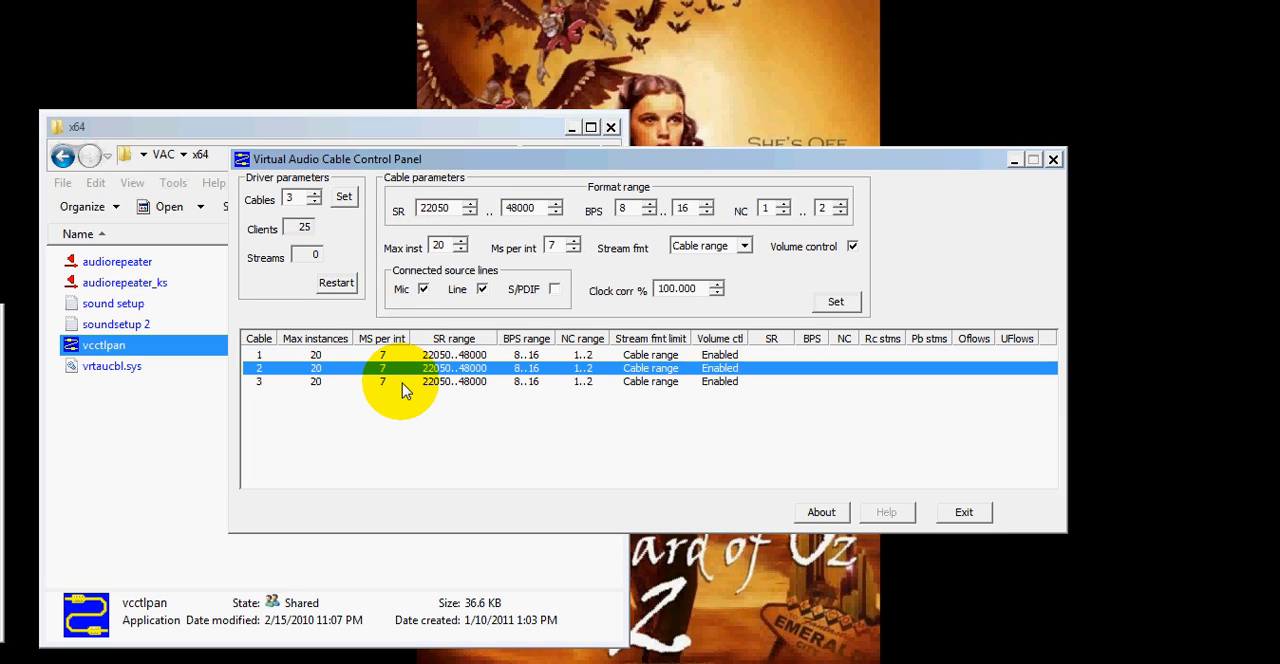
click(400, 382)
click(400, 356)
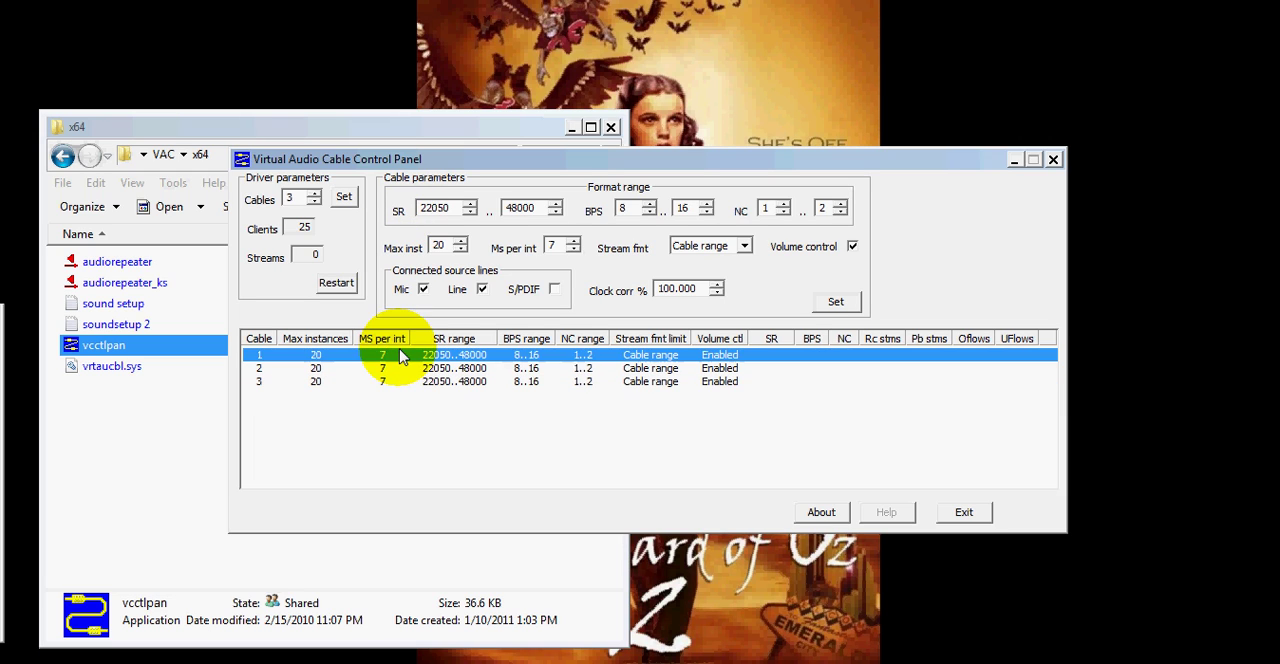
click(482, 289)
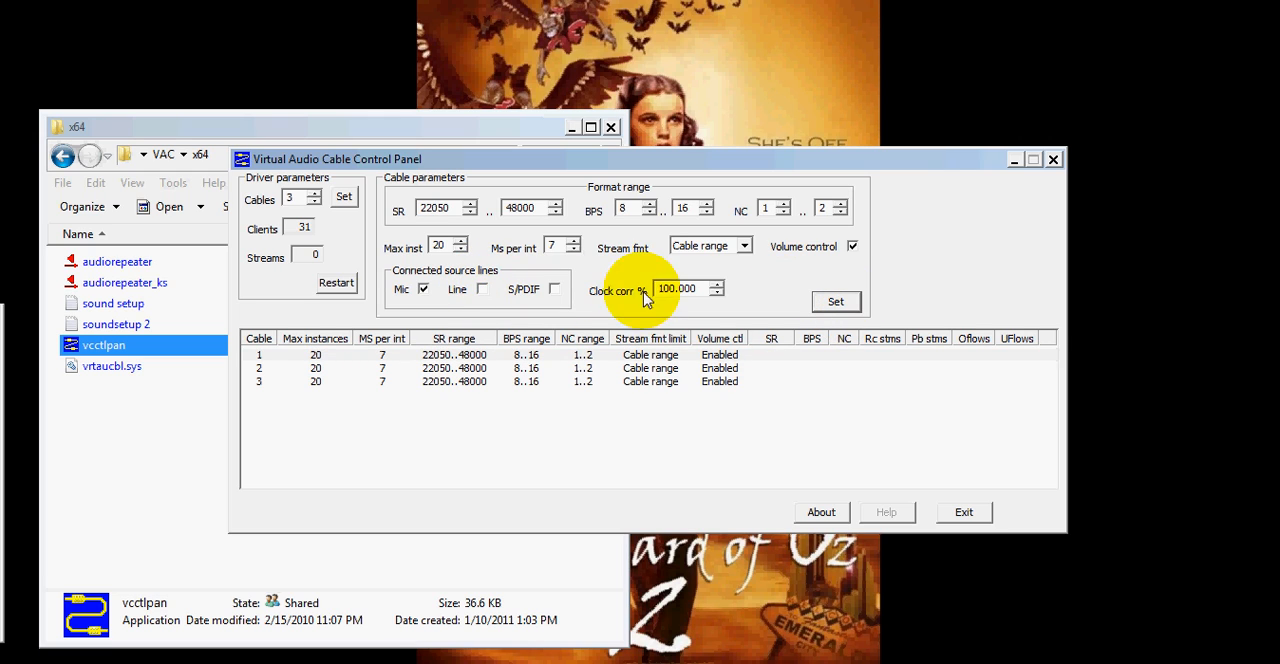
click(482, 289)
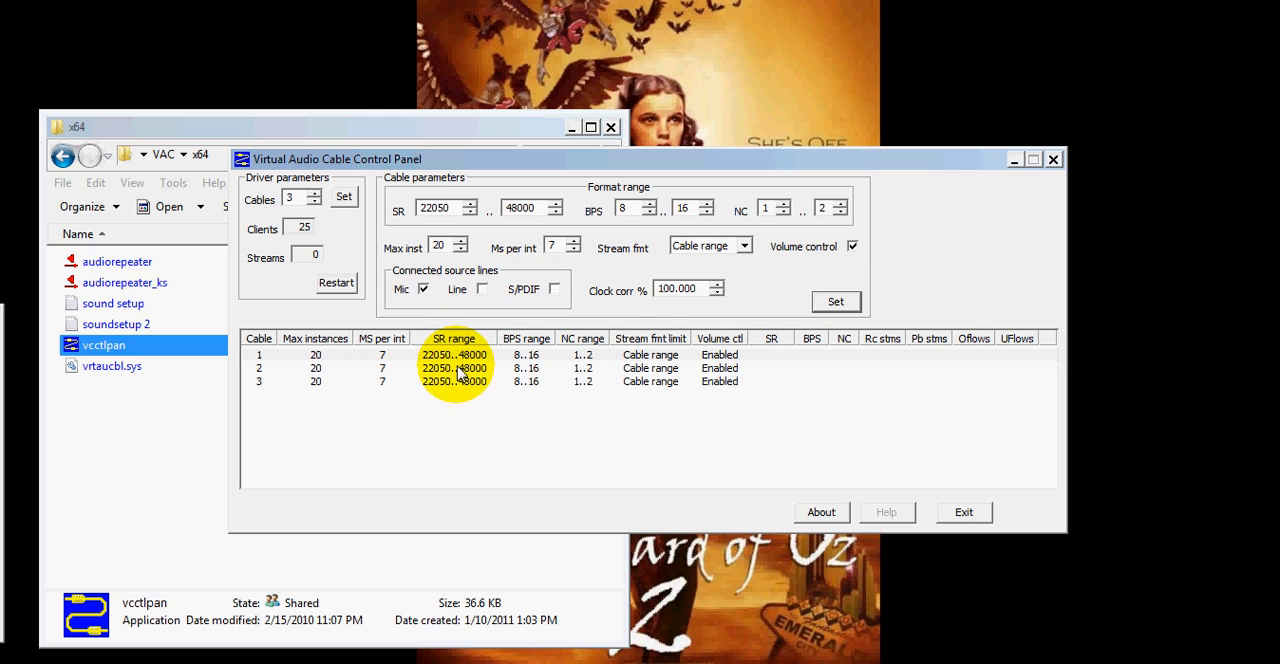
click(455, 369)
click(458, 383)
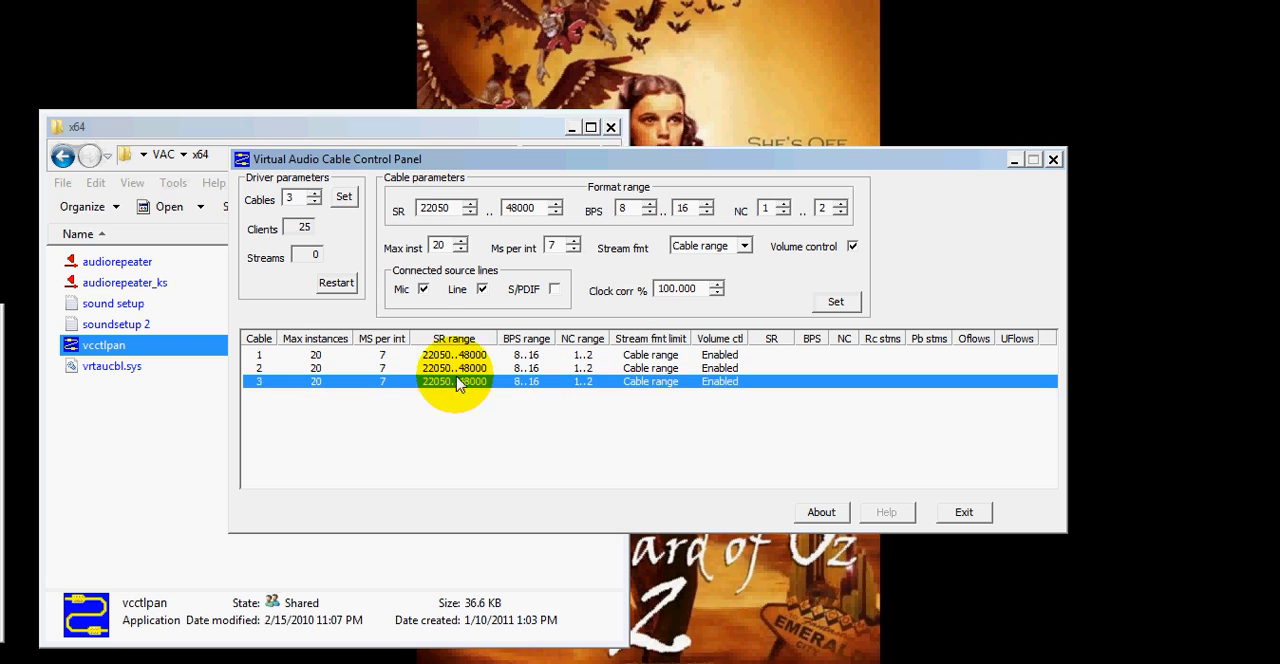
click(455, 355)
click(482, 289)
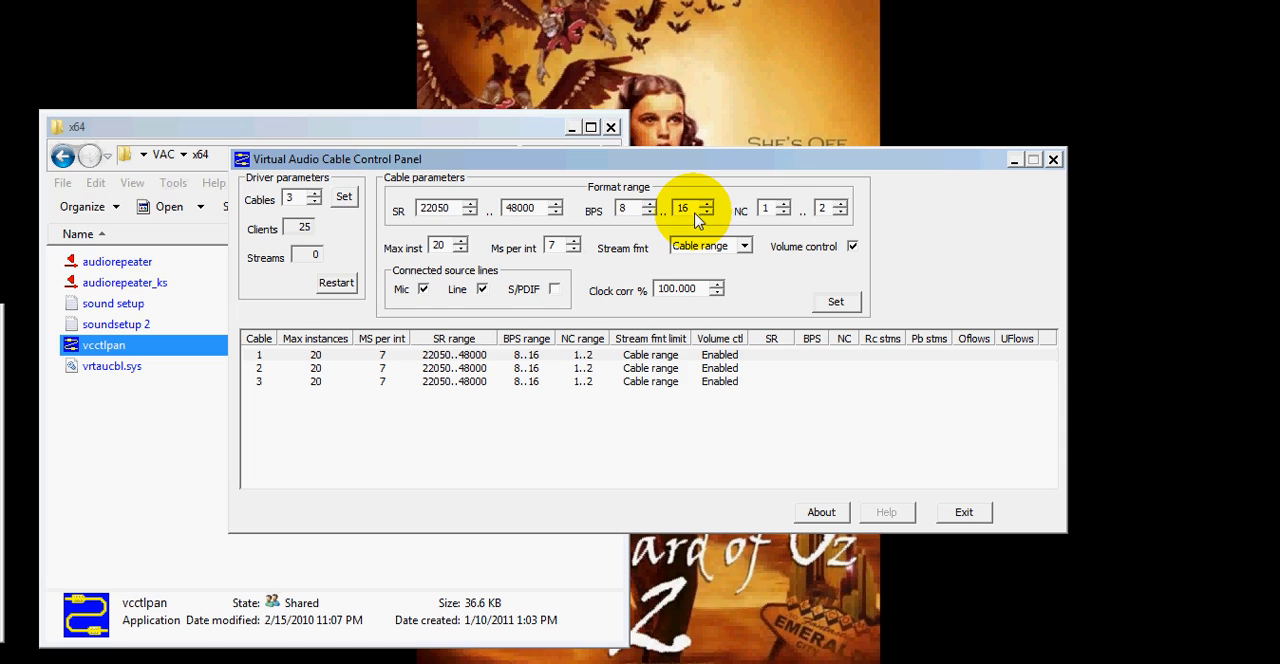
- Confirm cable 1 at 20 max instances, 7 ms per interrupt, Cable range stream format, and apply
click(766, 210)
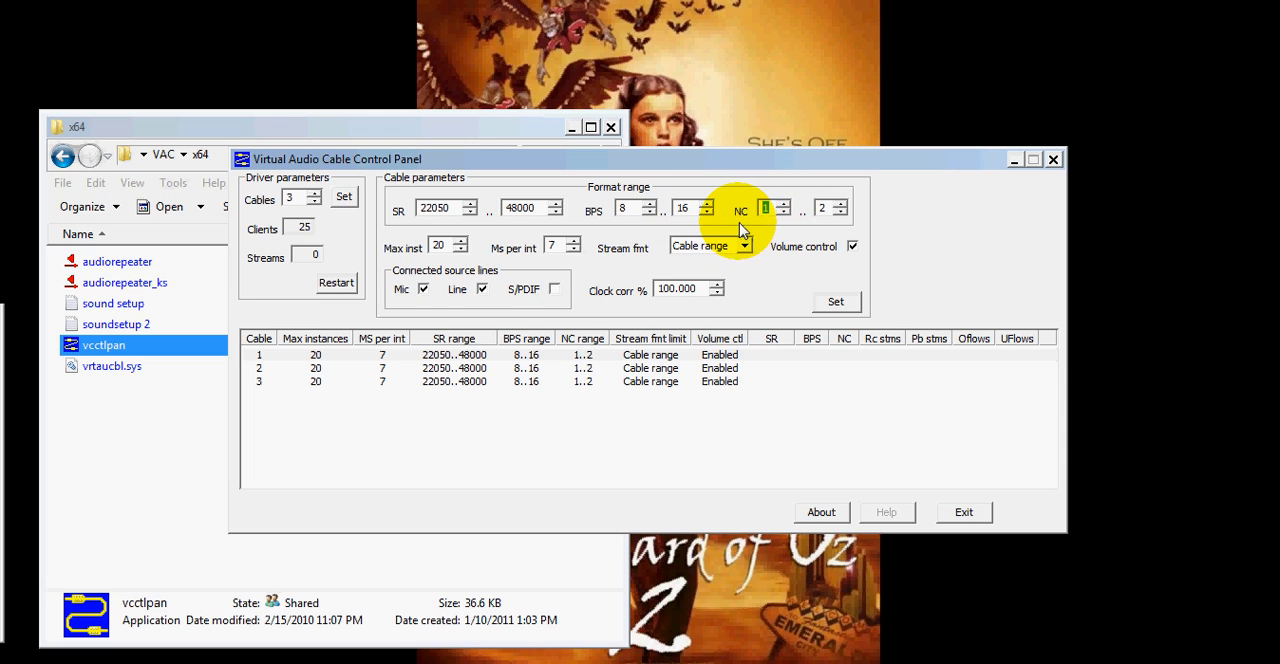
click(440, 247)
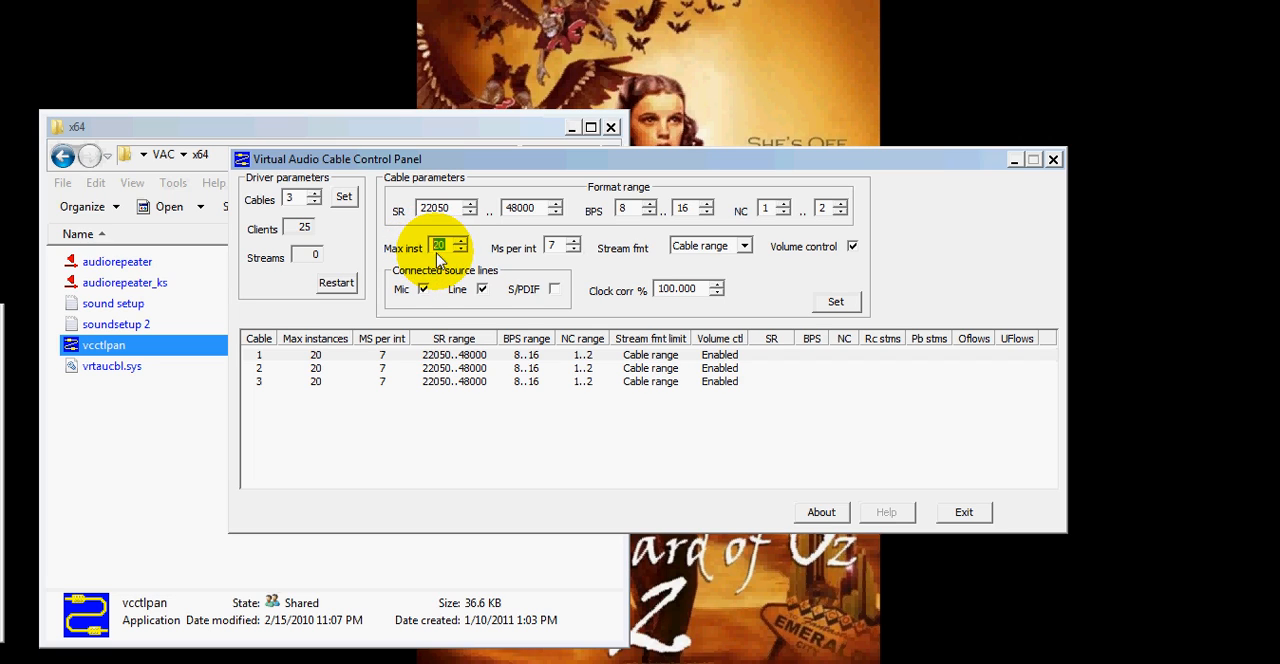
click(552, 247)
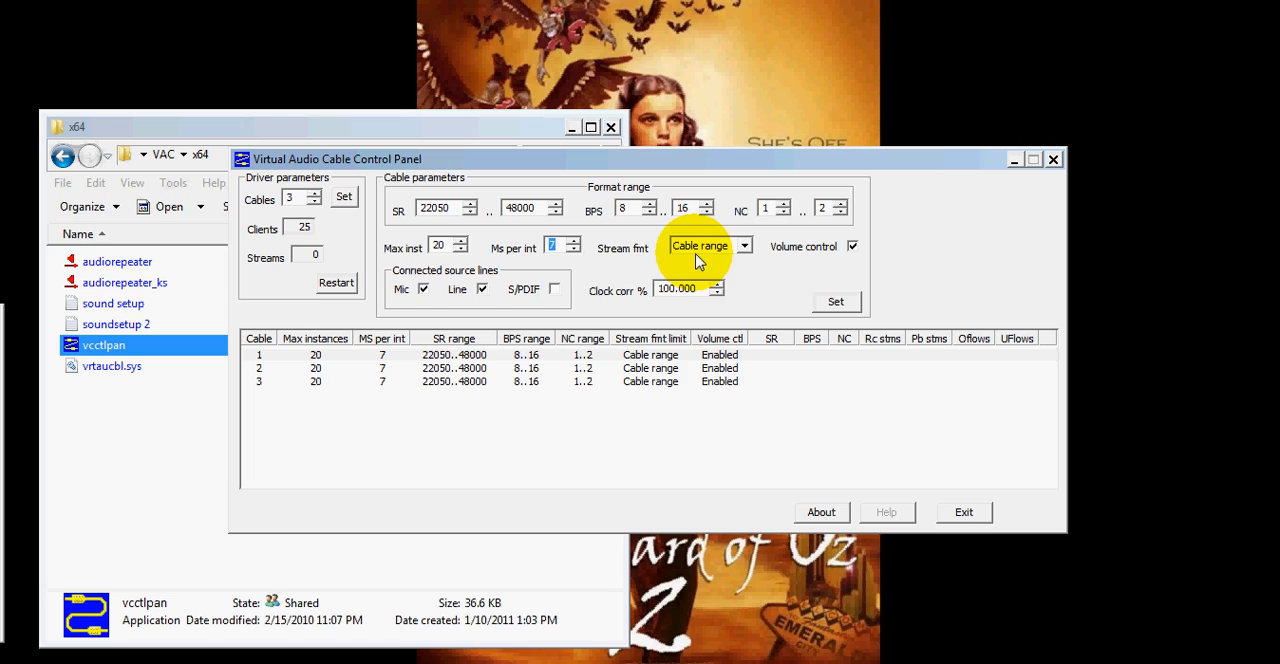
click(745, 246)
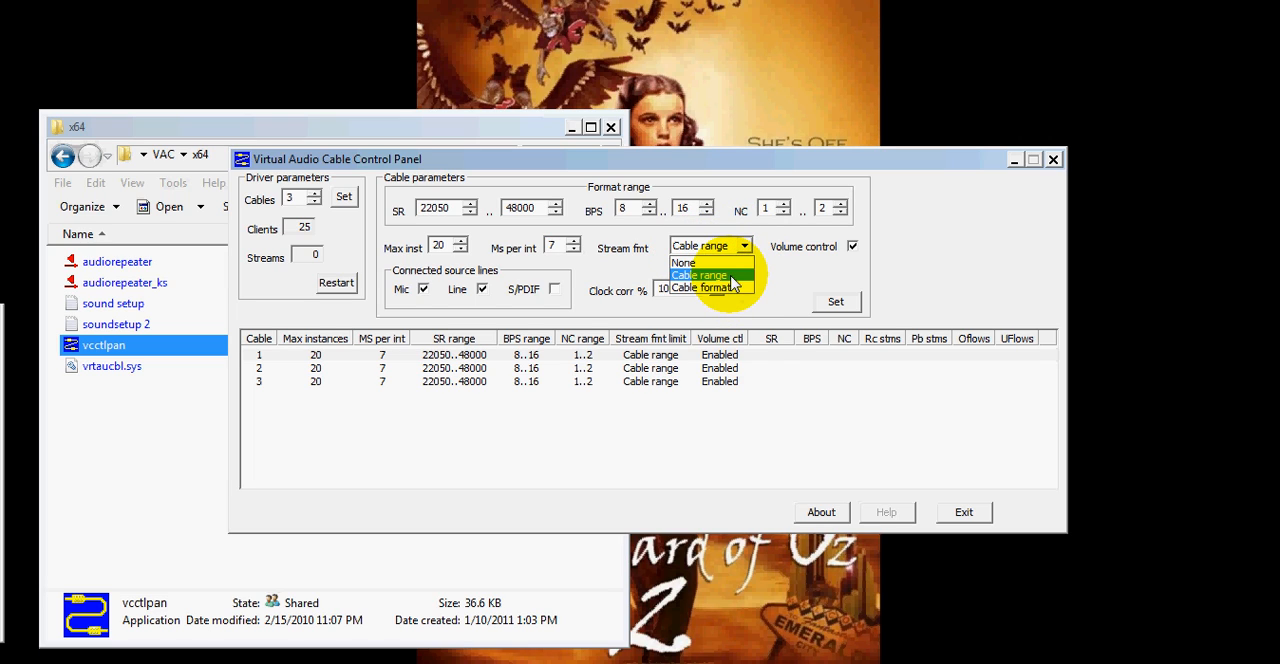
click(733, 278)
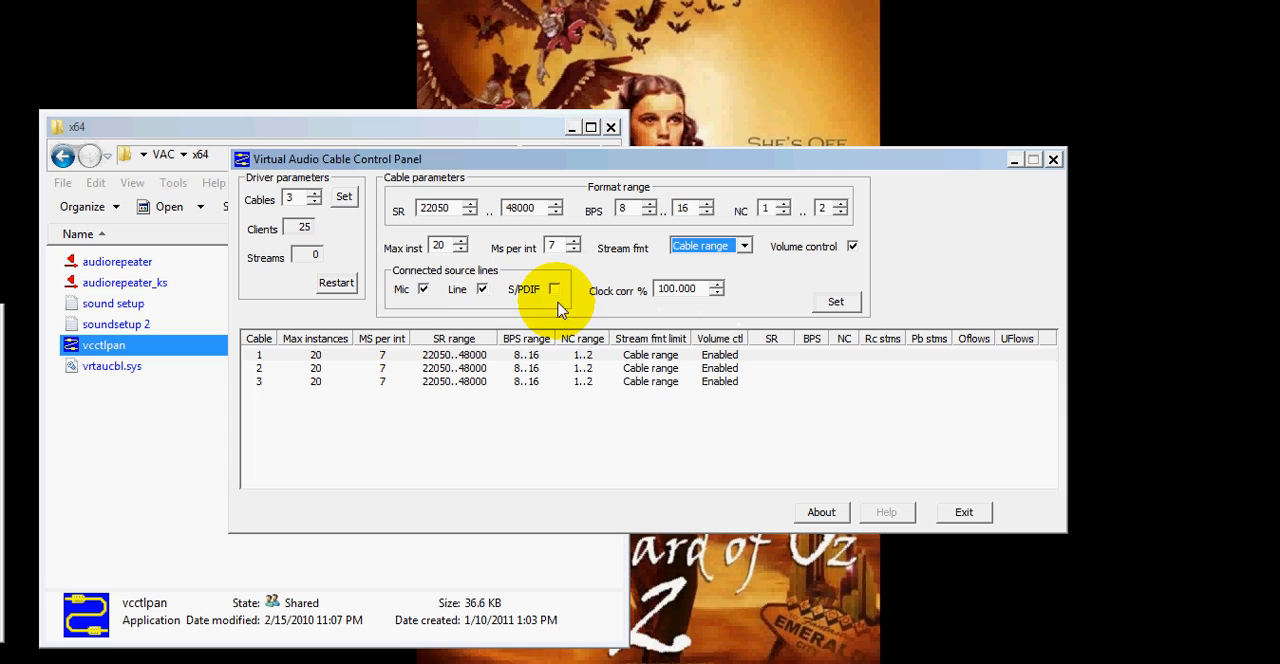
click(838, 303)
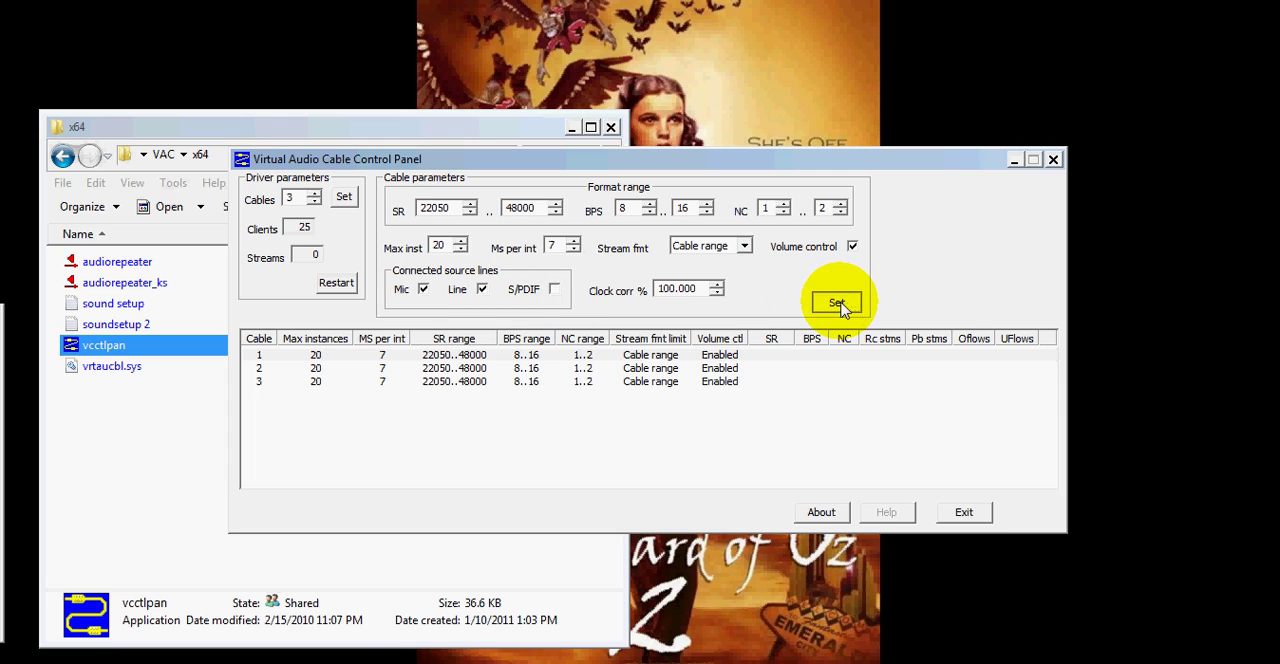
- Apply the same parameters to cable 2 and cable 3
click(483, 369)
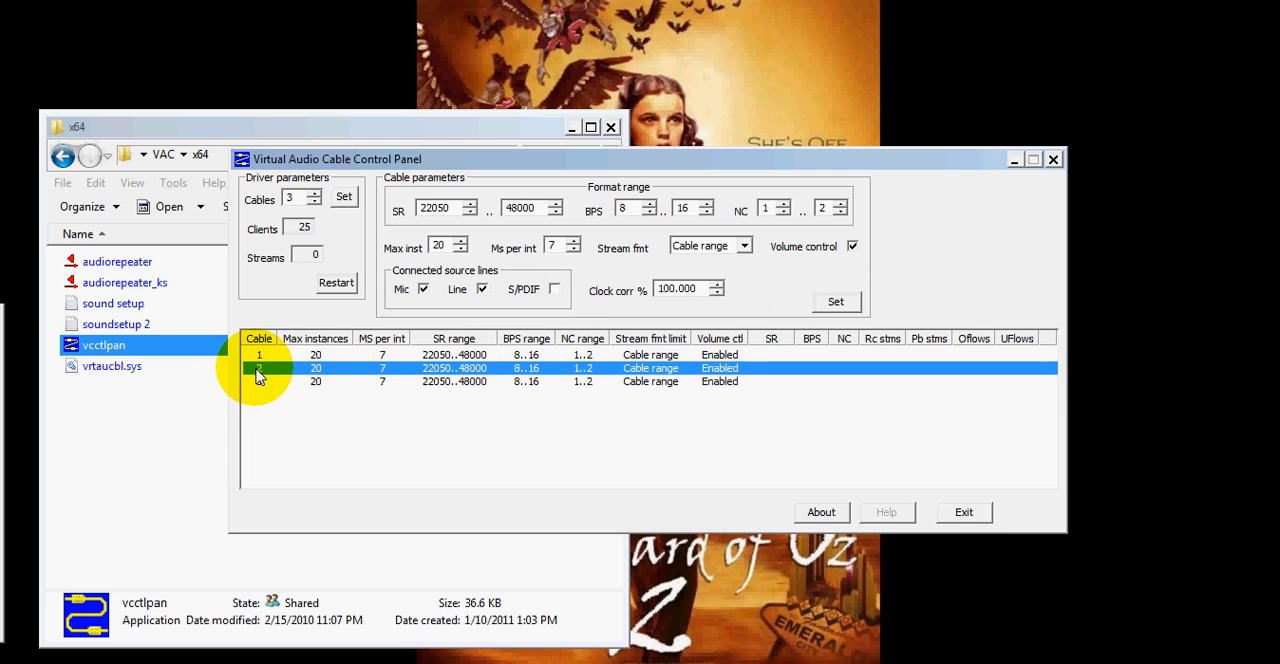
click(836, 301)
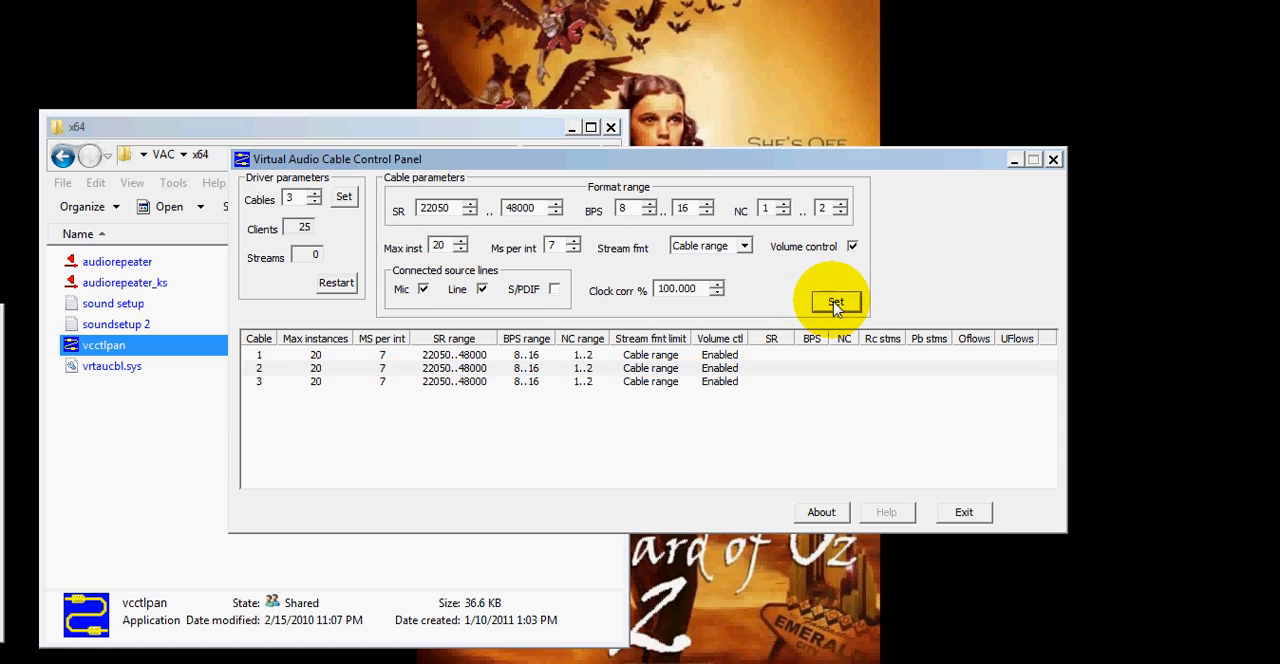
click(612, 382)
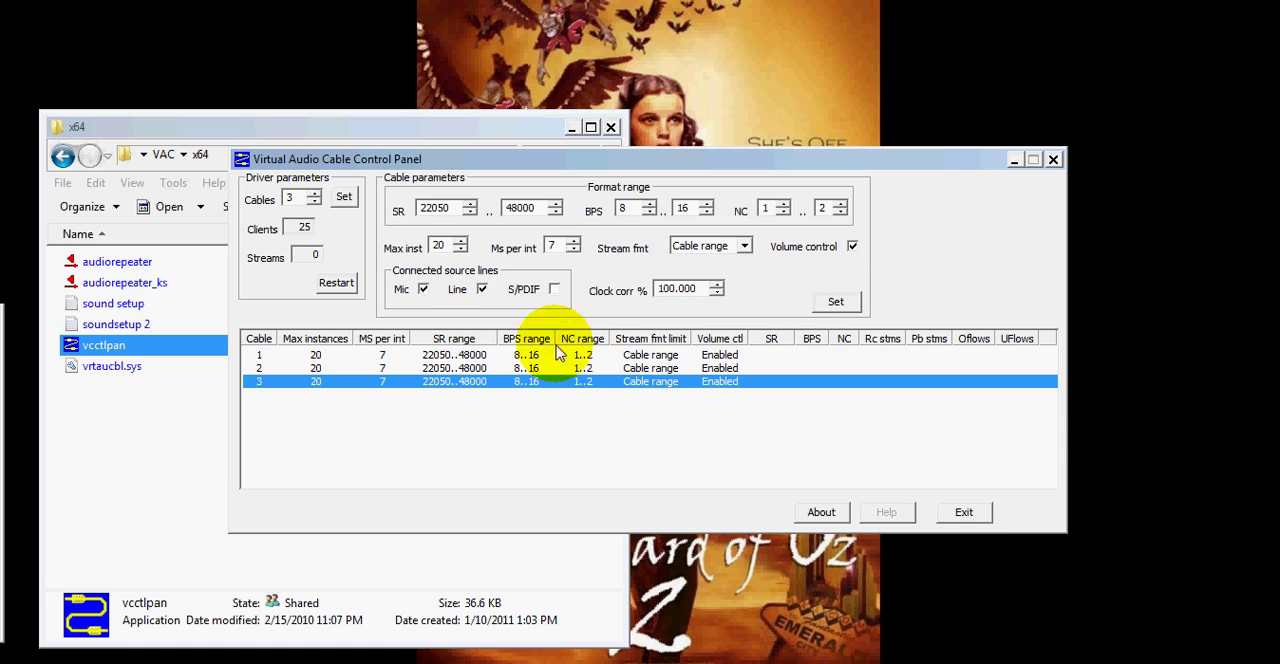
click(836, 303)
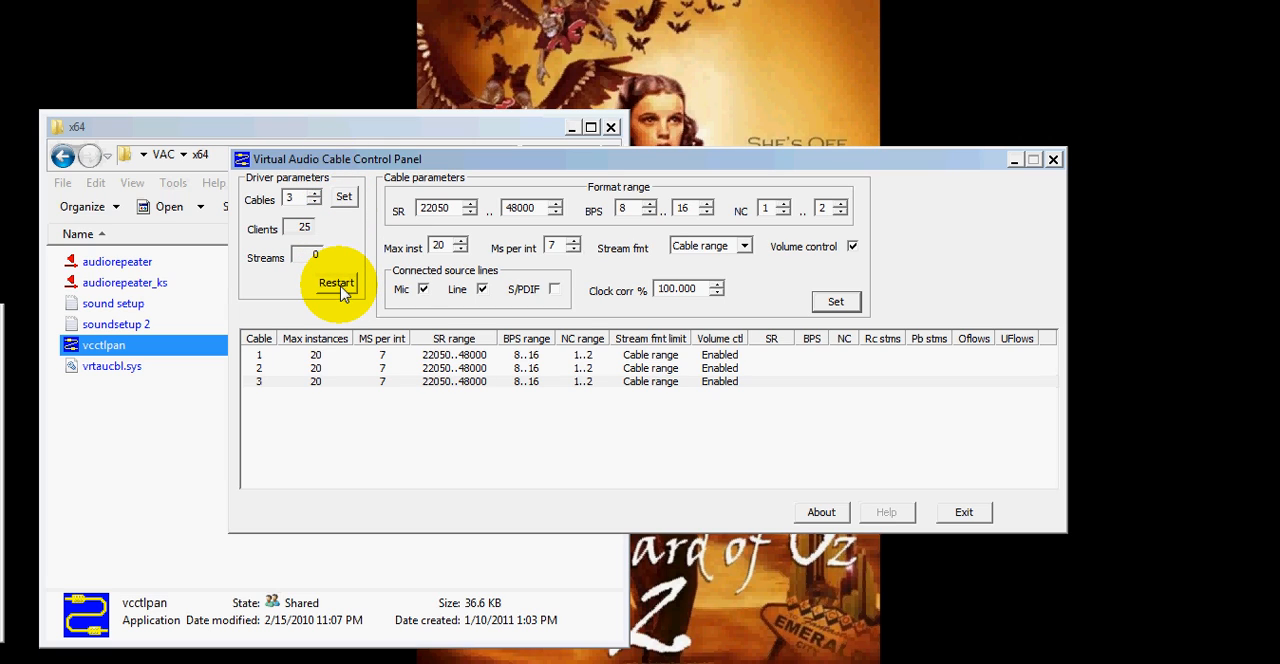
- Restart the audio cable driver and exit the Virtual Audio Cable control panel
click(337, 283)
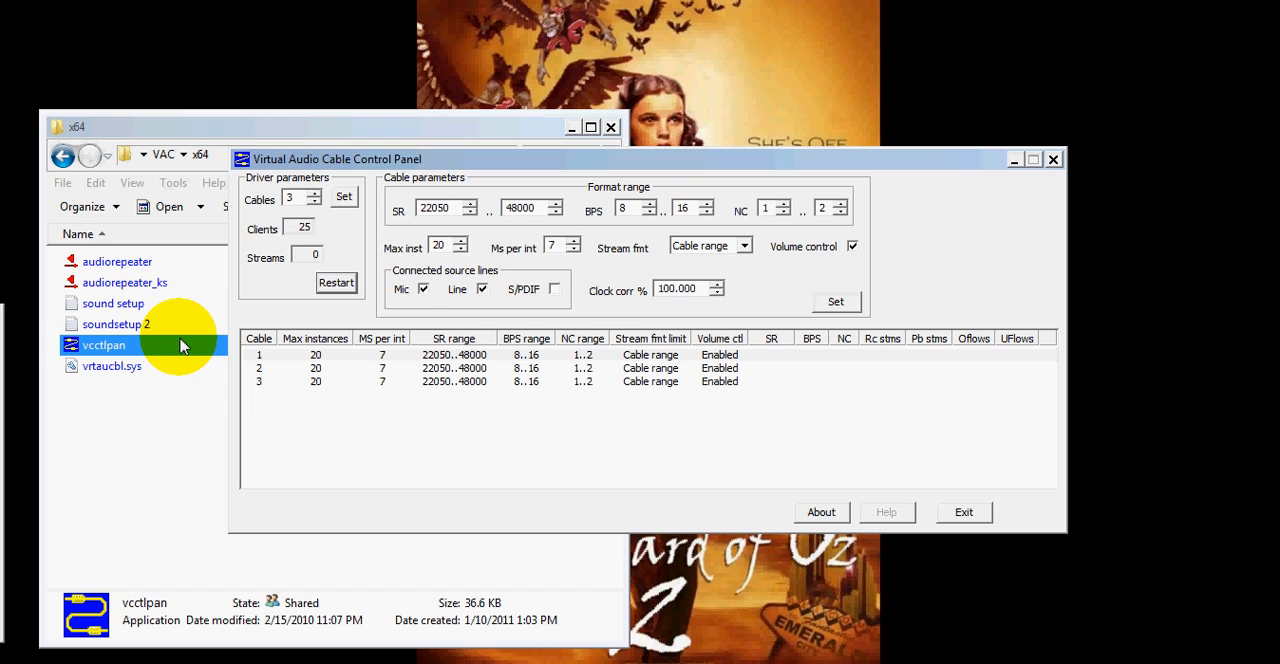
right_click(180, 345)
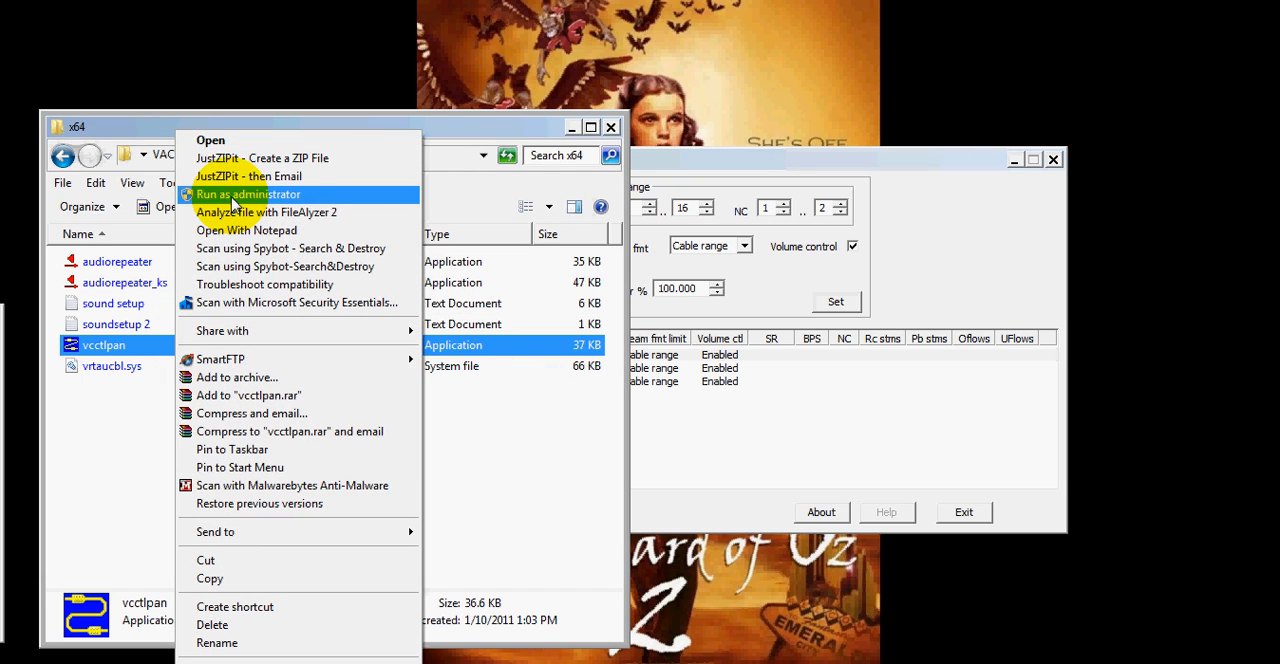
click(762, 170)
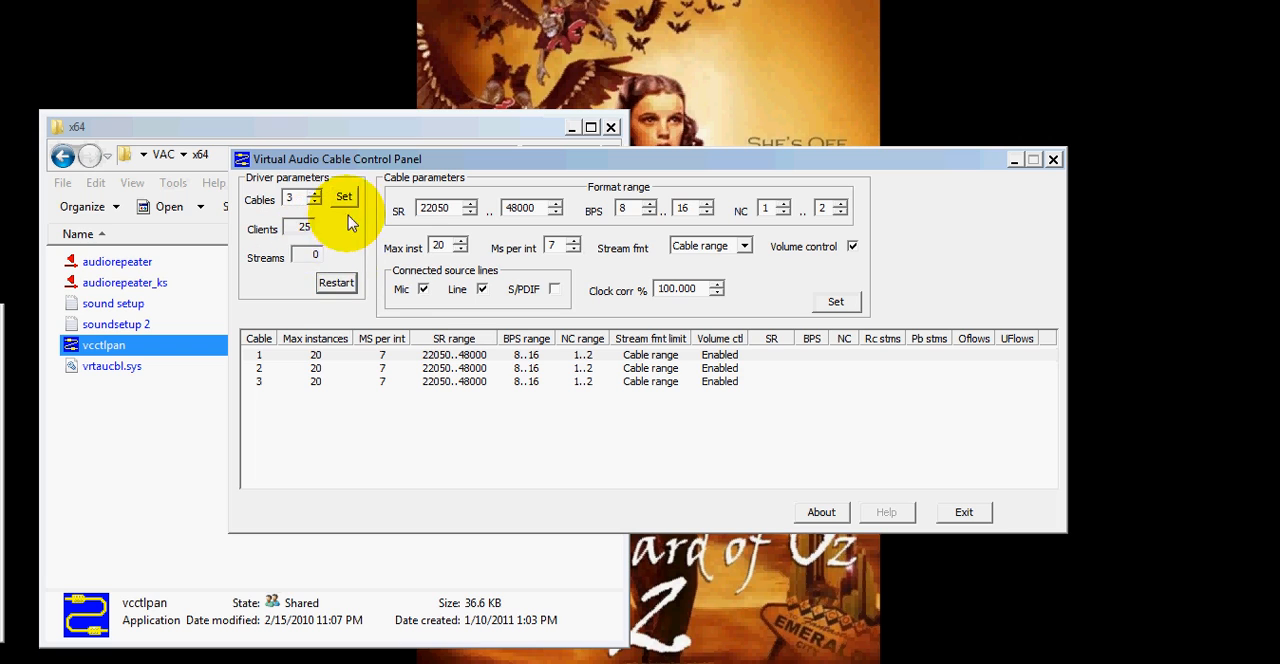
click(965, 511)
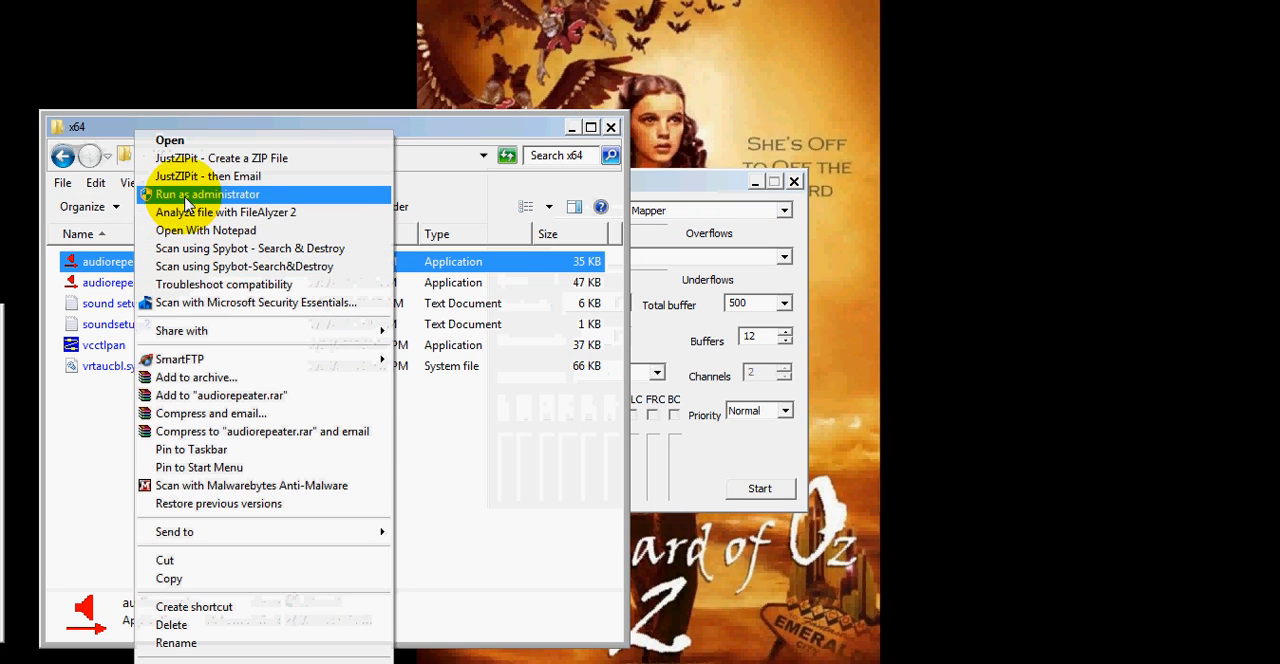
- Launch three Audio Repeaters as administrator and stack them at the upper right
click(185, 194)
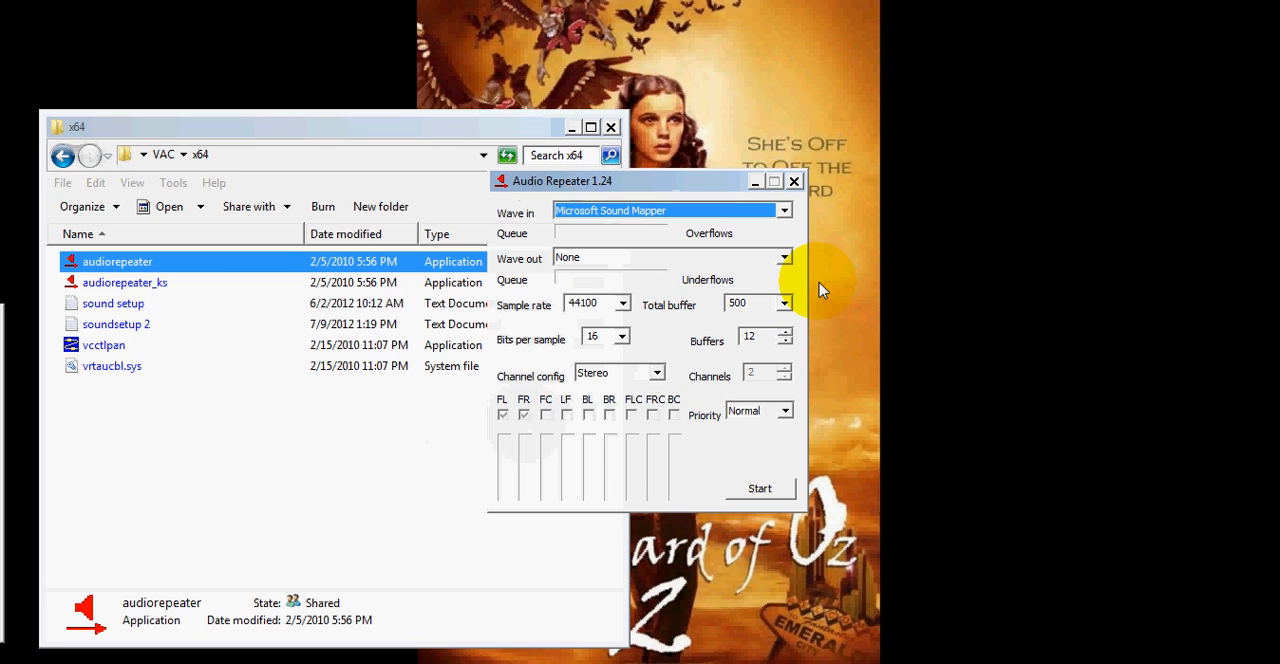
drag(700, 186, 1030, 112)
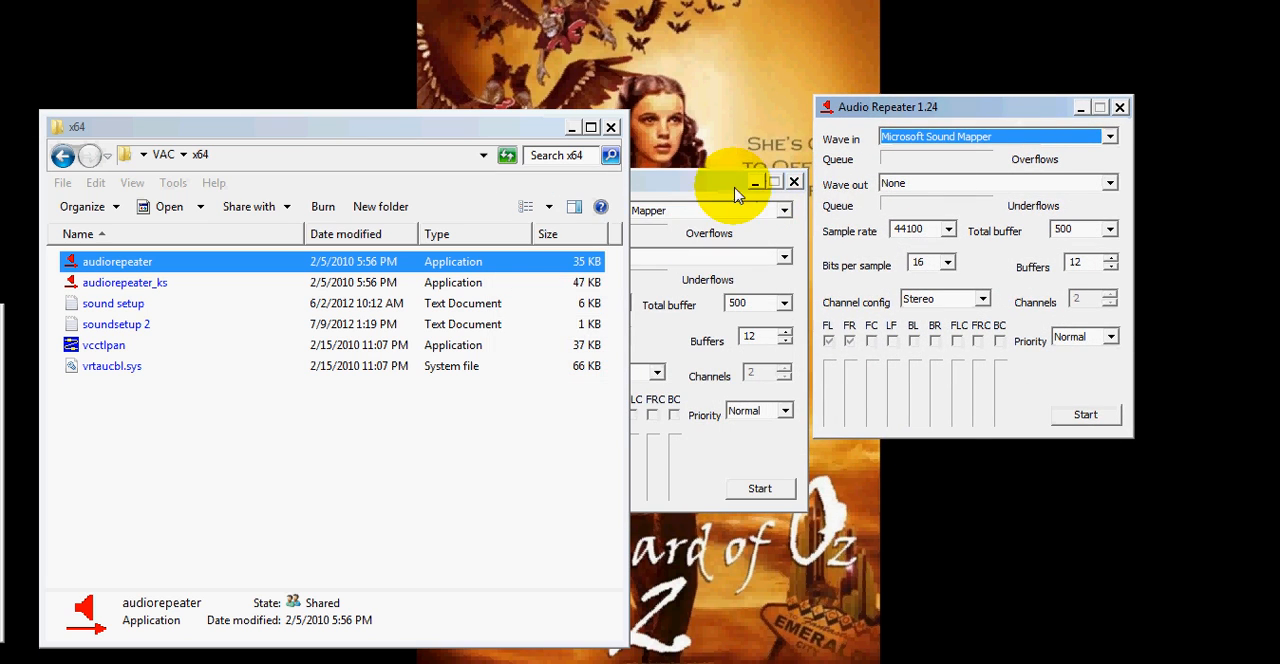
drag(735, 186, 1020, 196)
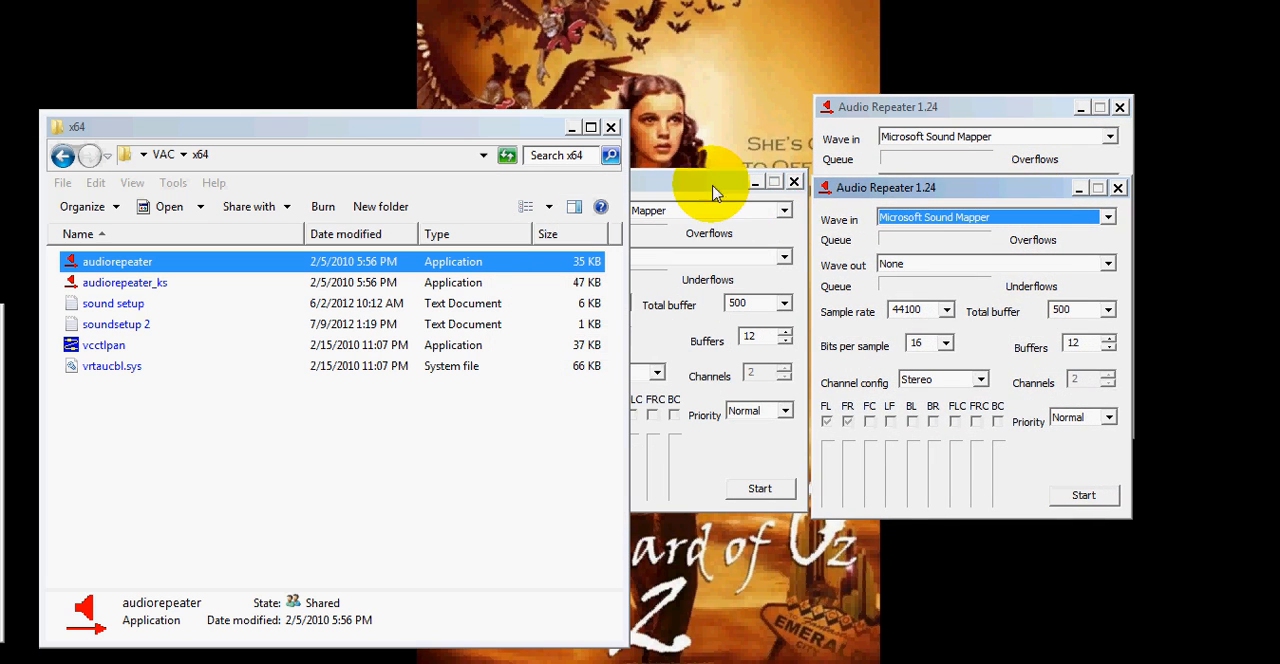
drag(715, 190, 1030, 278)
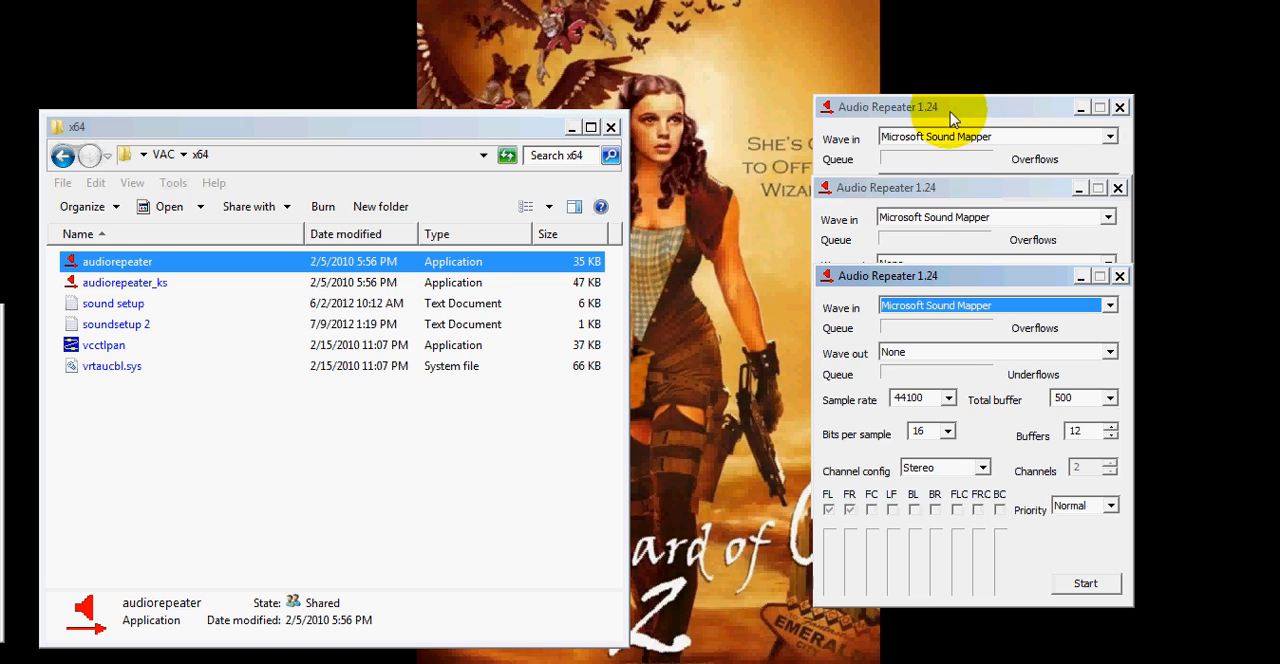
- Set the first repeater to take Line 1 as input and send it to Line 2
click(950, 110)
click(995, 137)
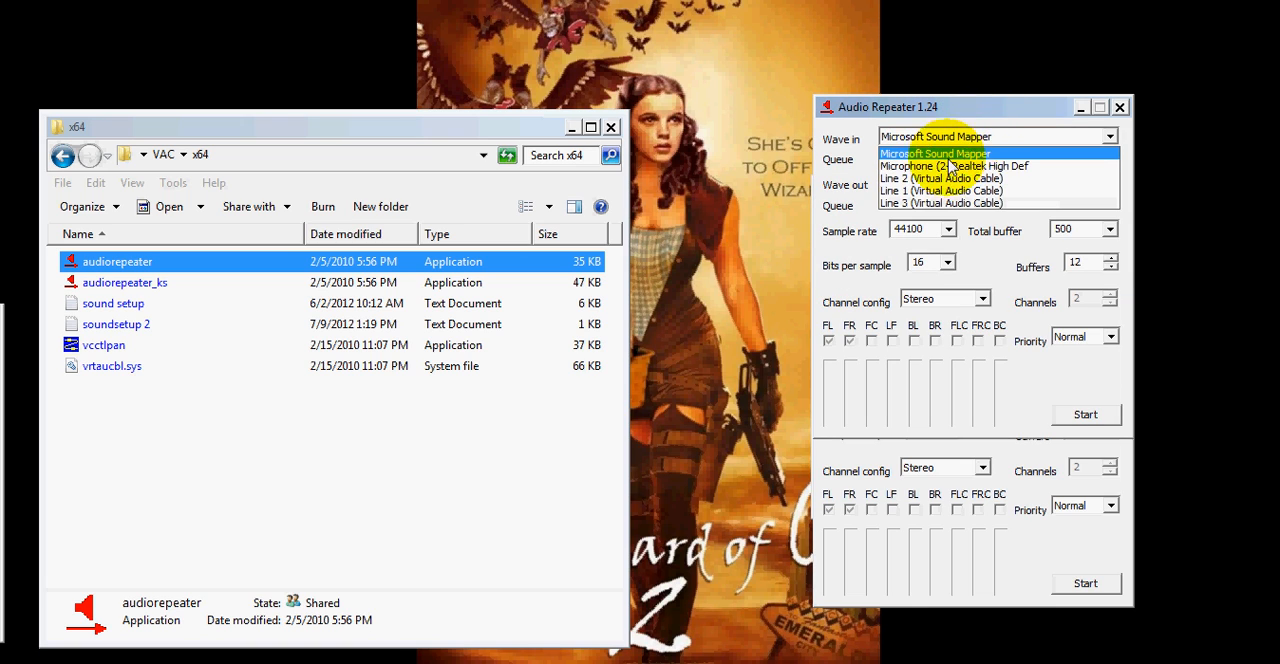
click(912, 192)
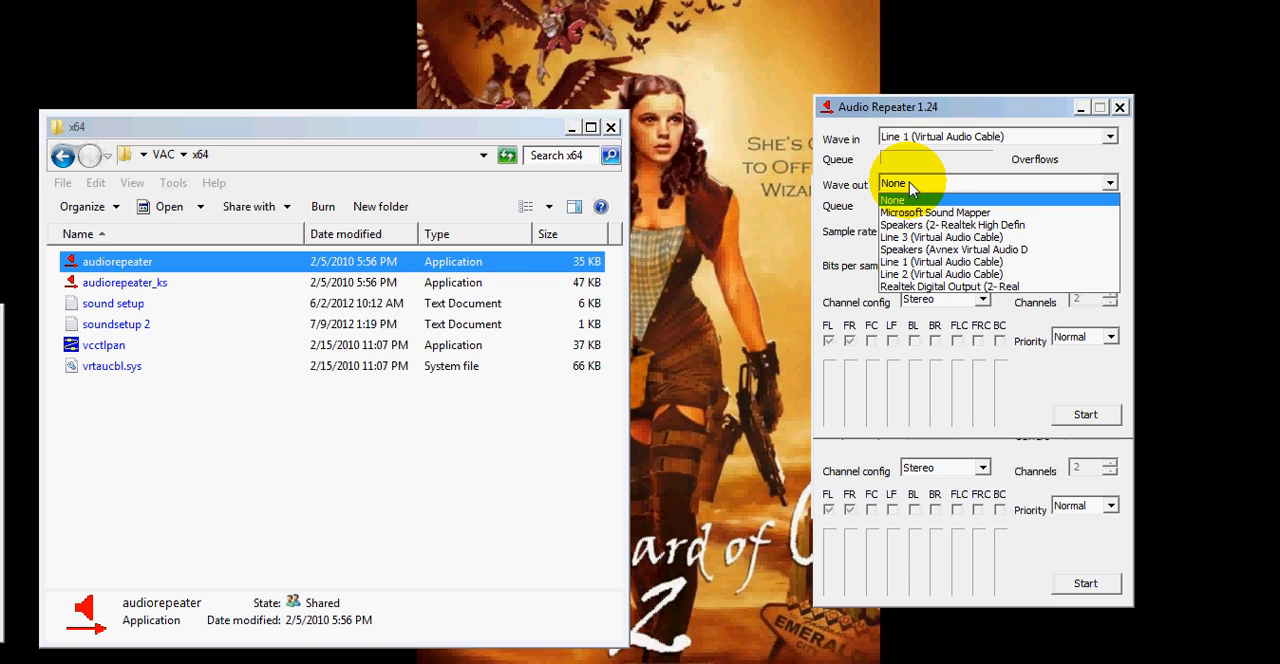
click(940, 274)
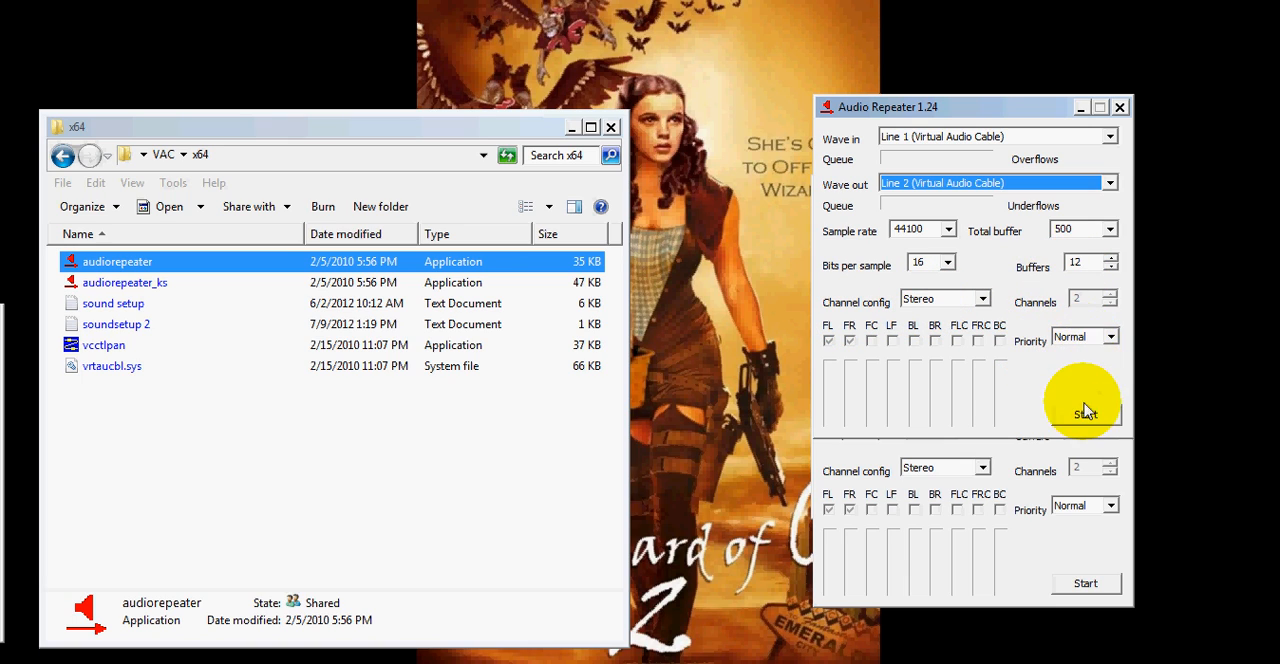
drag(970, 108, 569, 74)
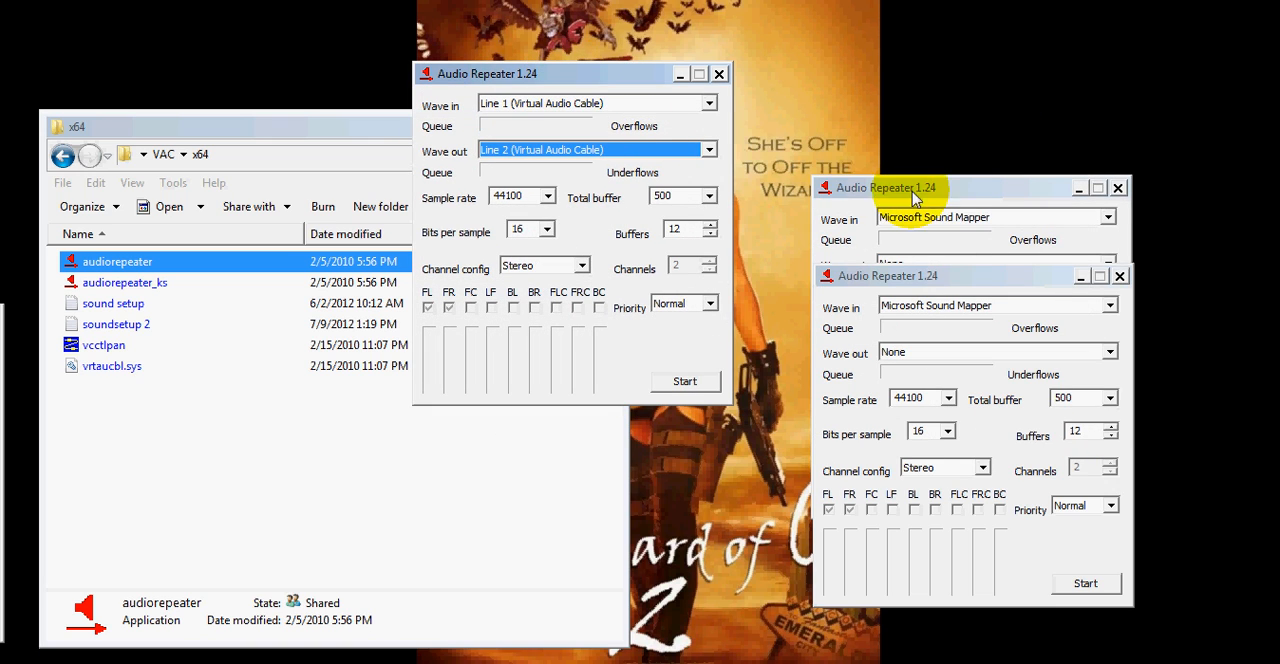
- Set the second repeater to take Line 1 as input and send it to the Realtek speakers
click(967, 217)
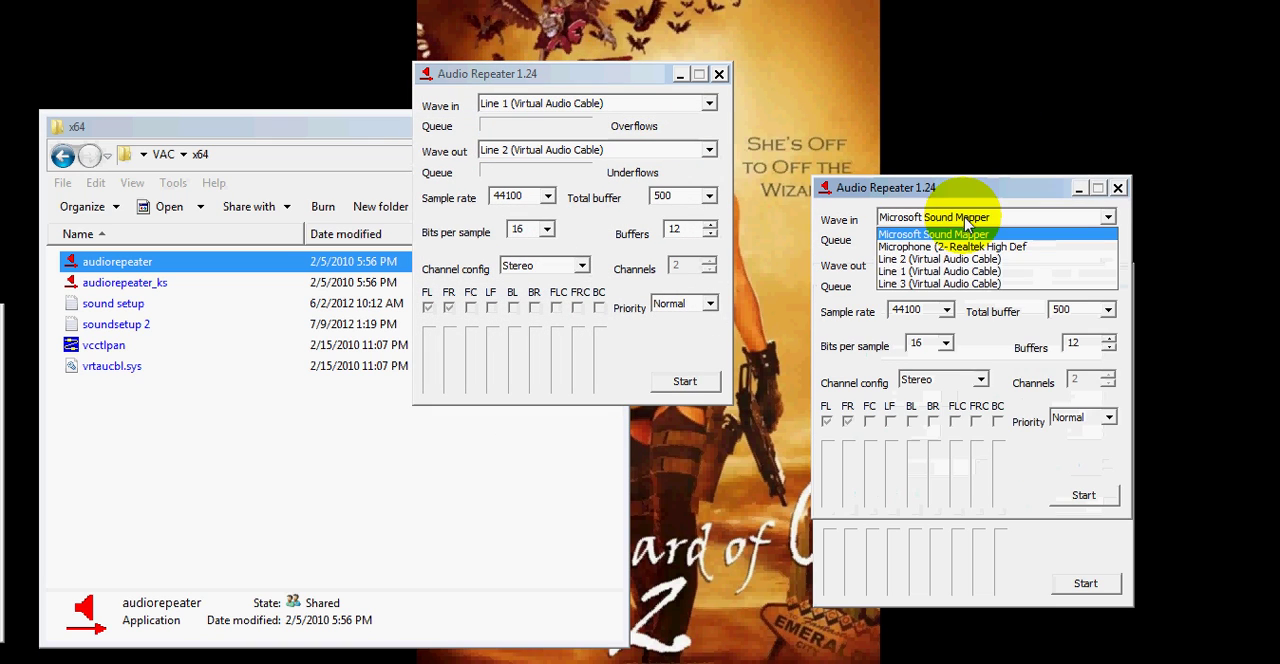
click(940, 271)
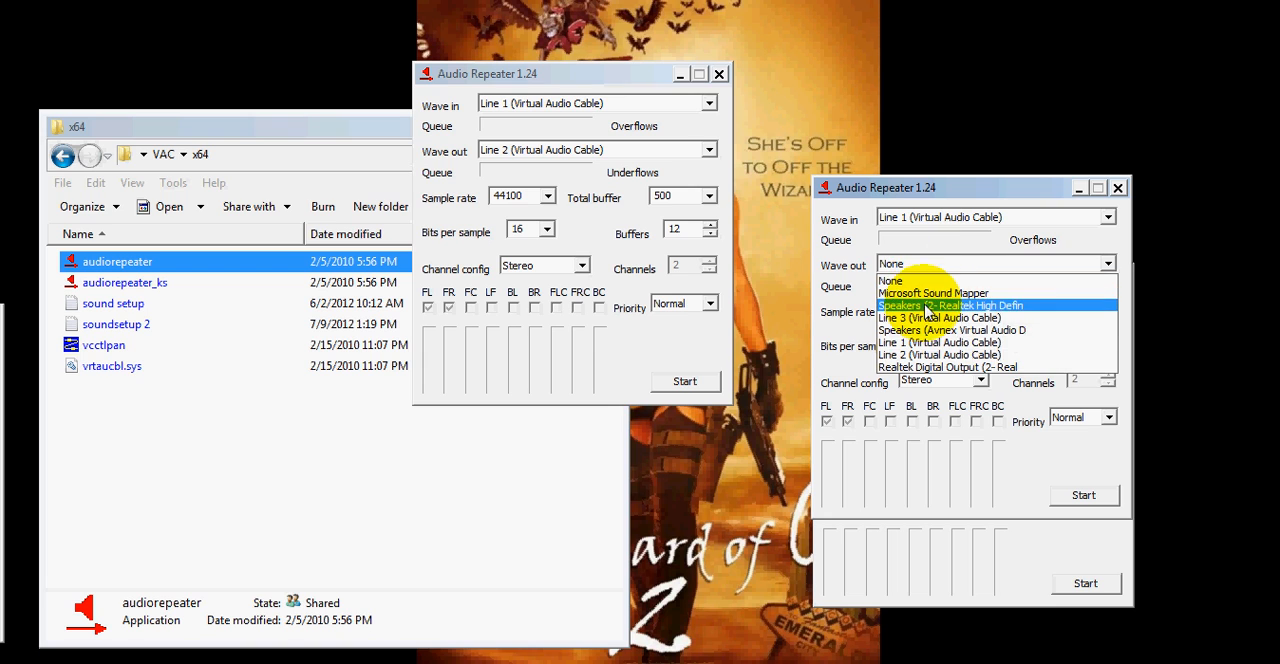
click(950, 305)
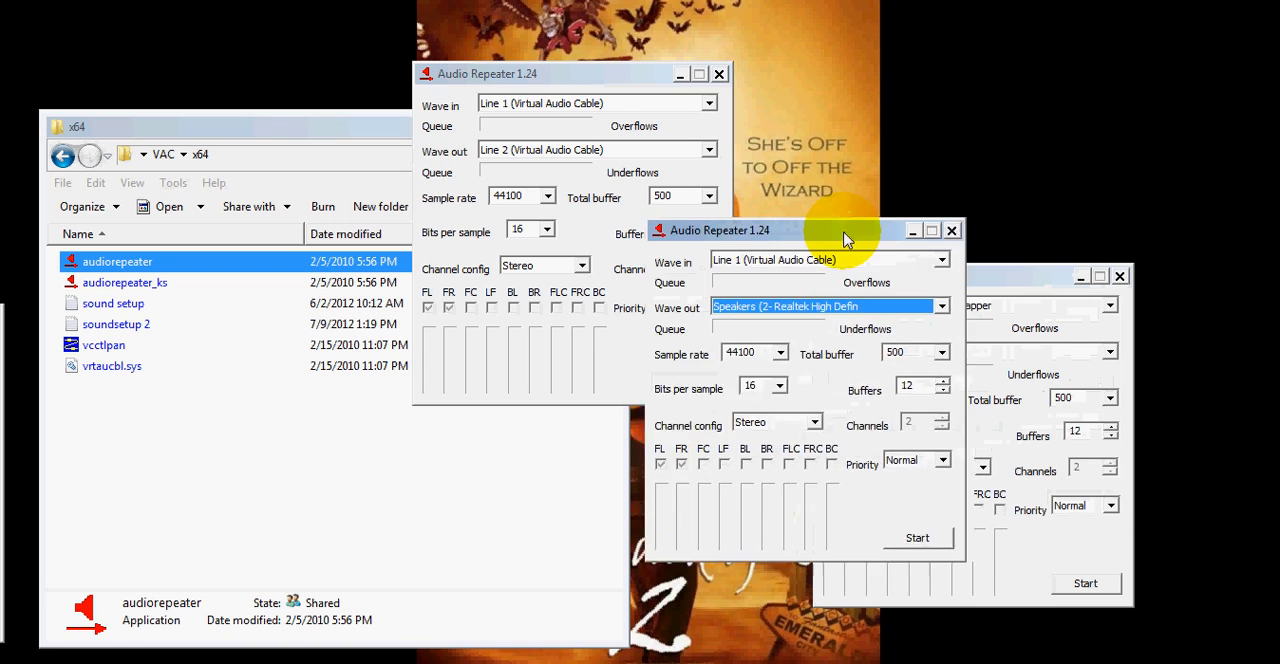
drag(1013, 193, 608, 266)
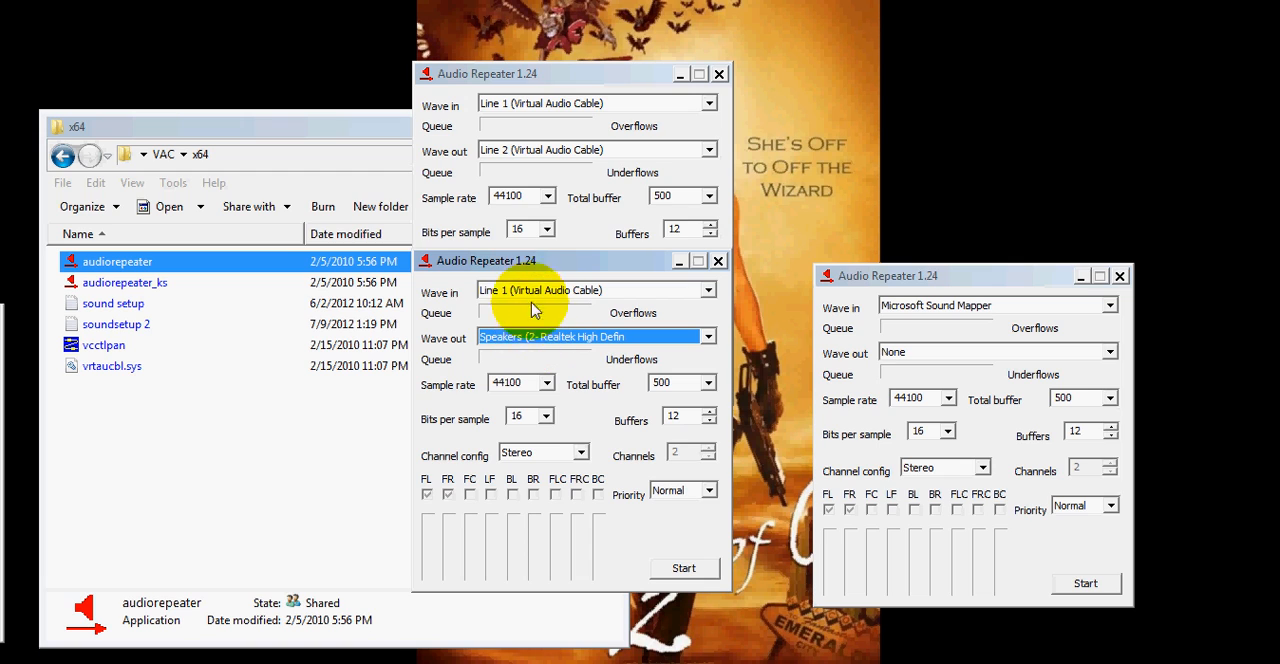
click(1000, 288)
click(960, 306)
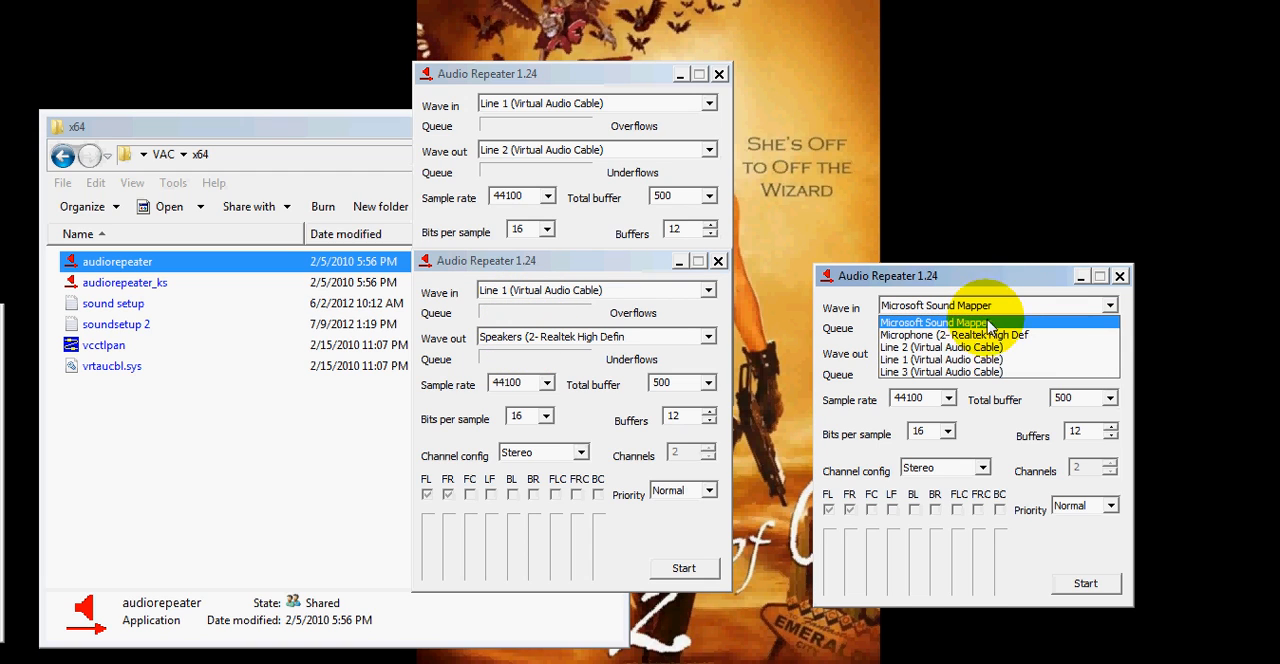
click(955, 335)
click(968, 353)
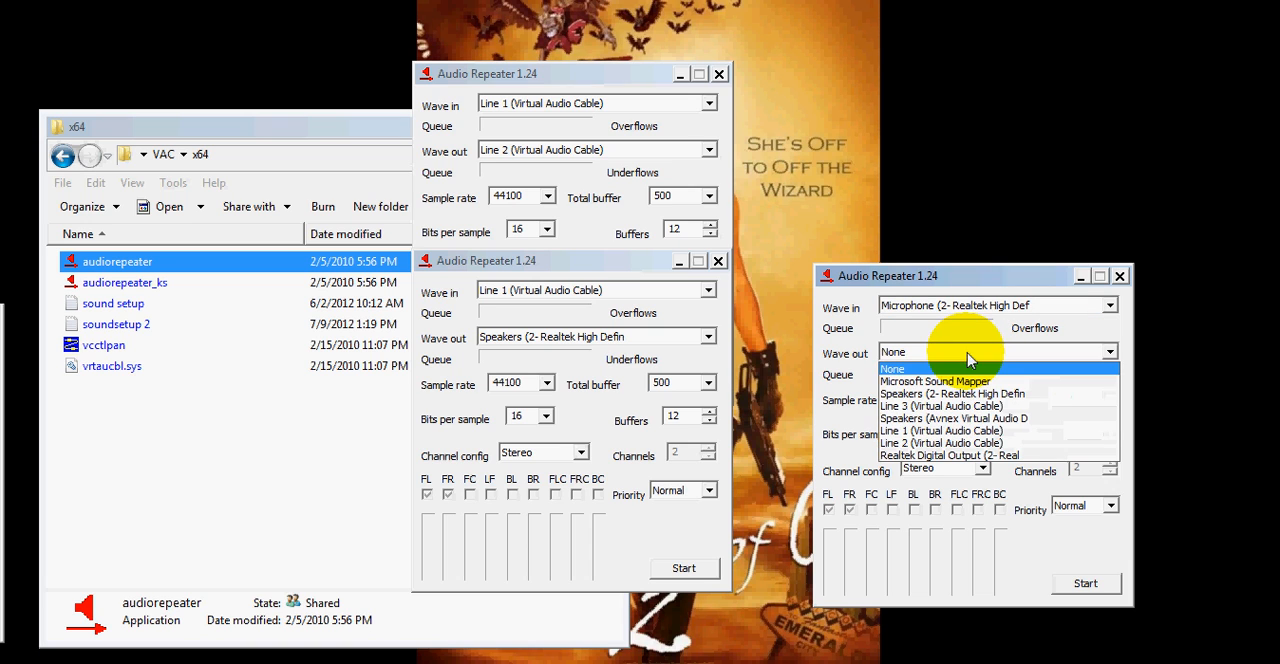
click(940, 443)
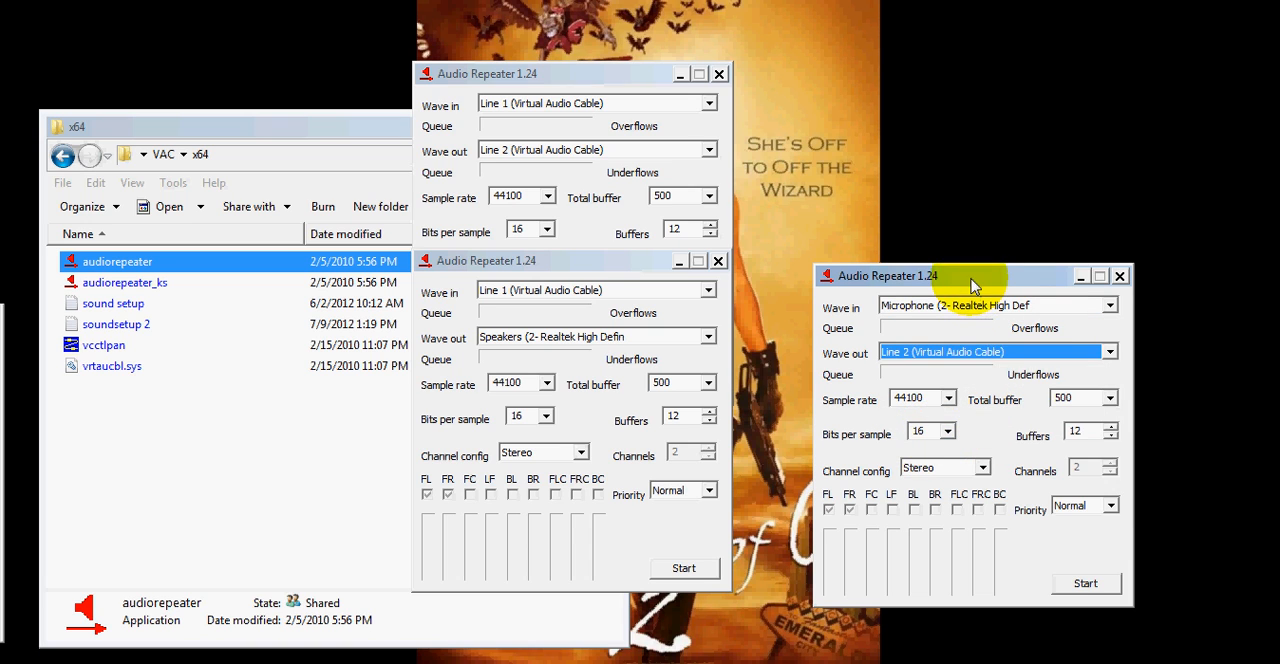
drag(972, 284, 827, 86)
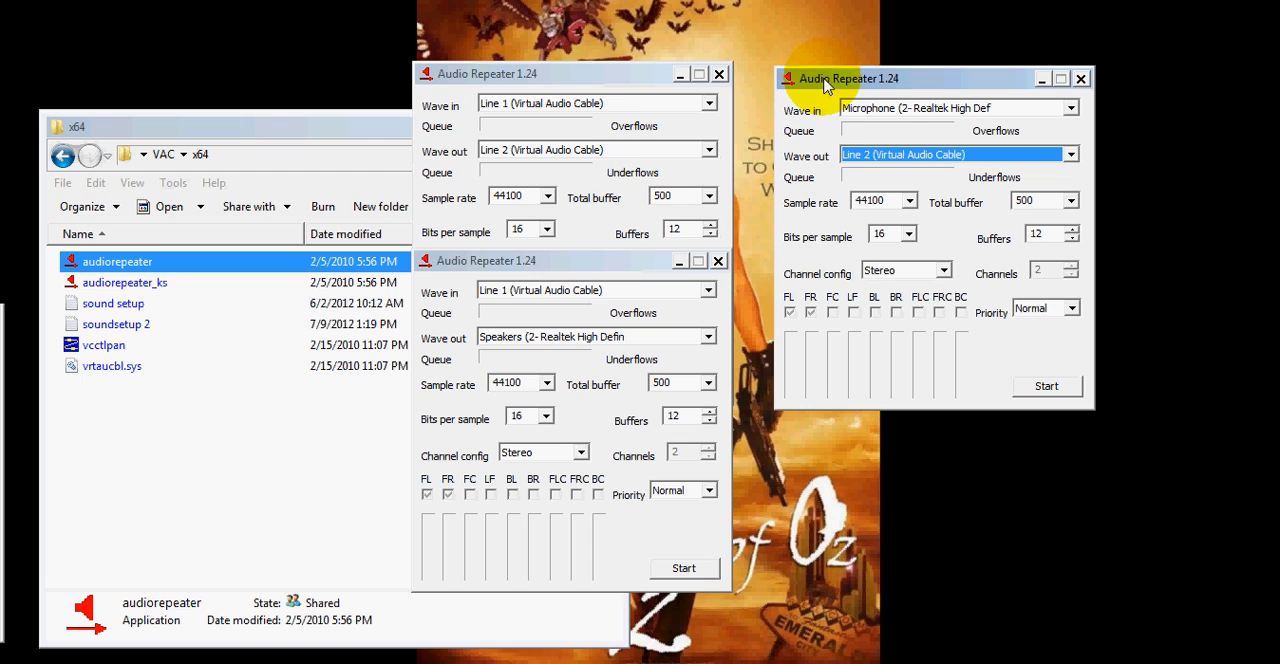
click(600, 80)
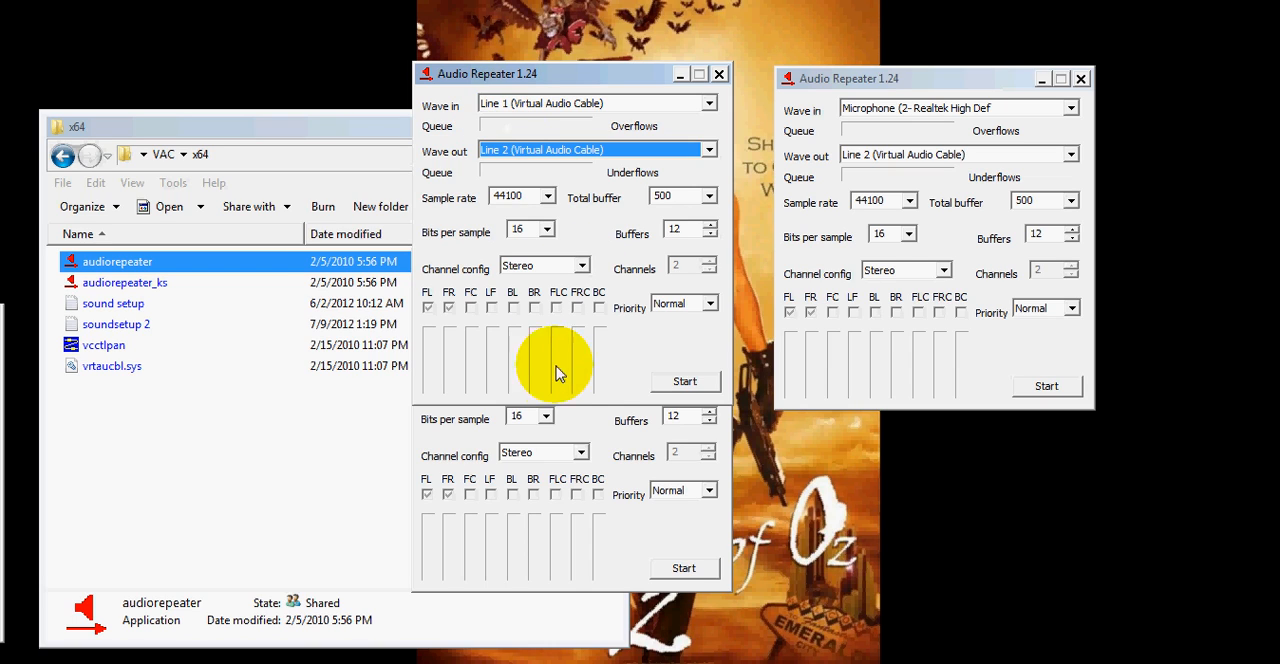
click(575, 440)
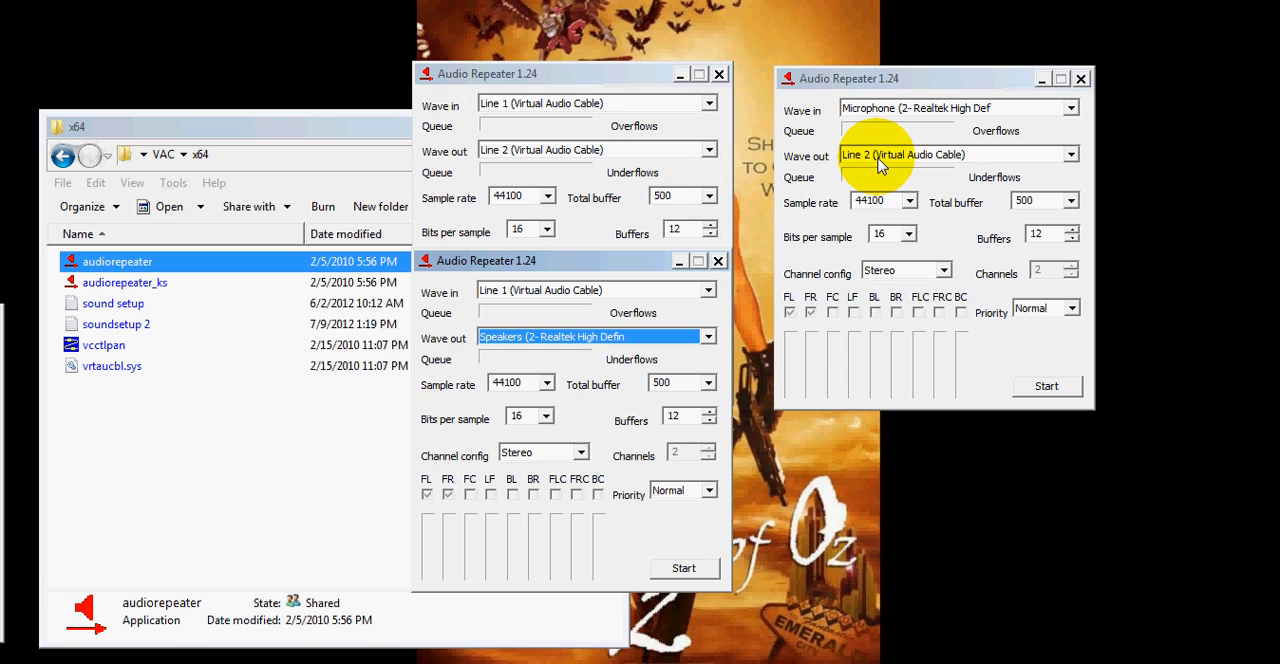
click(610, 75)
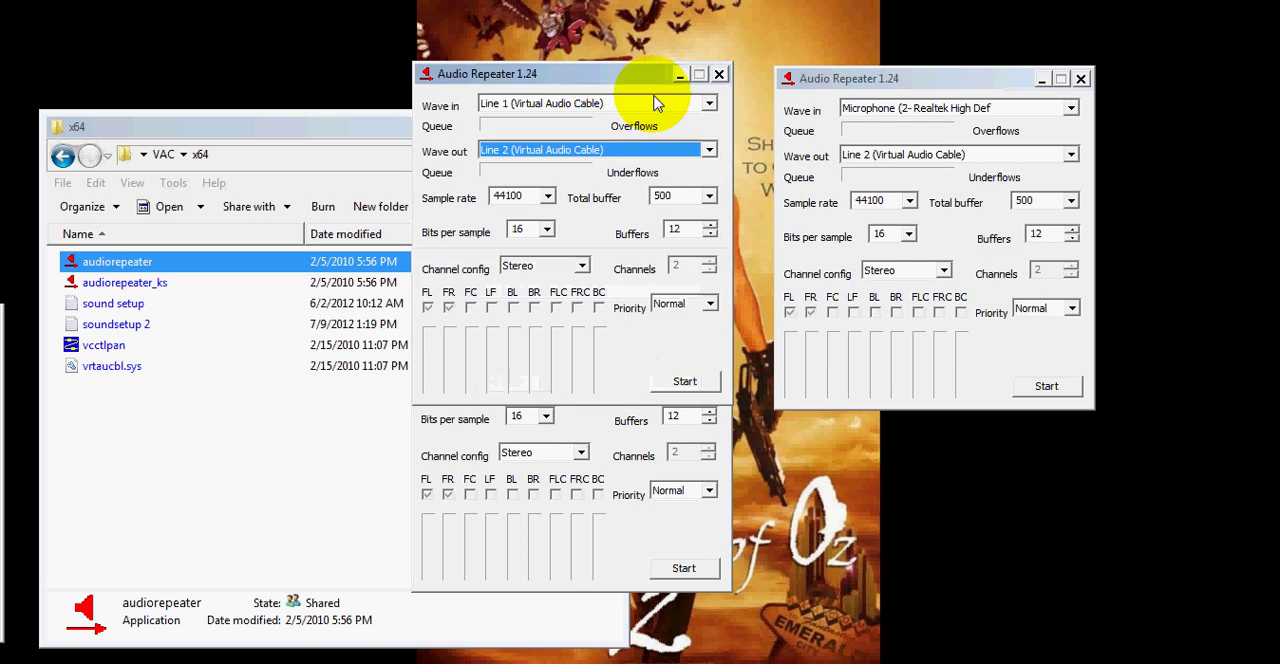
click(685, 383)
click(684, 568)
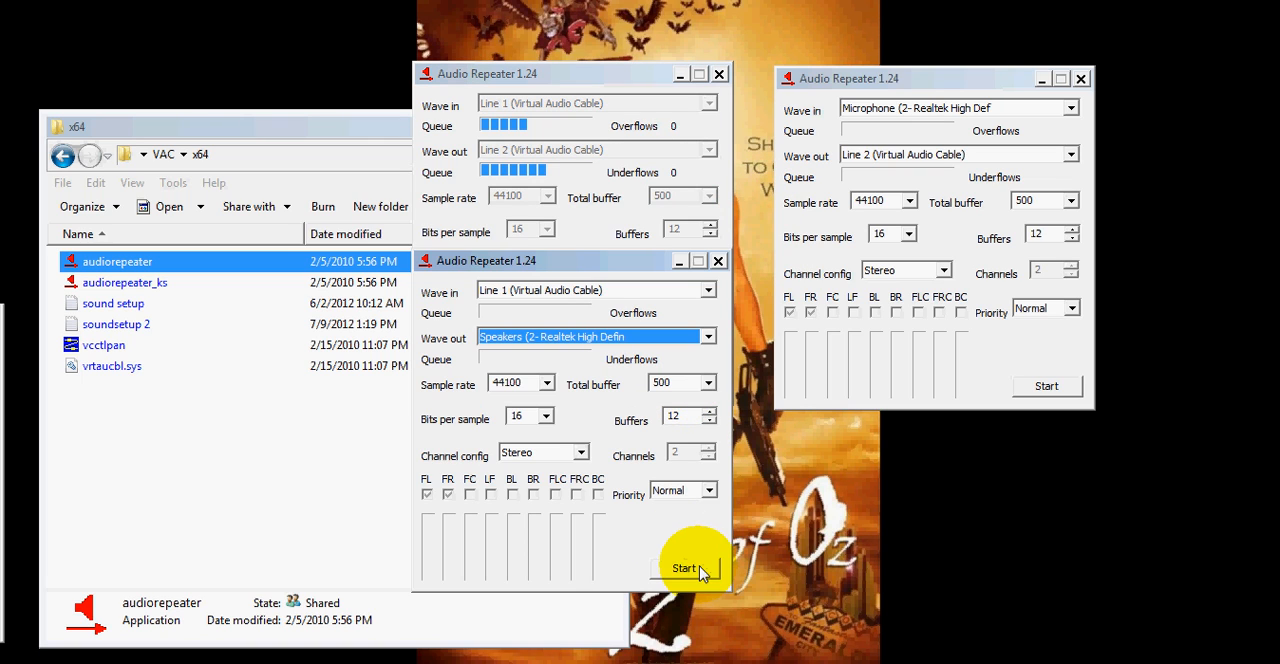
click(1046, 386)
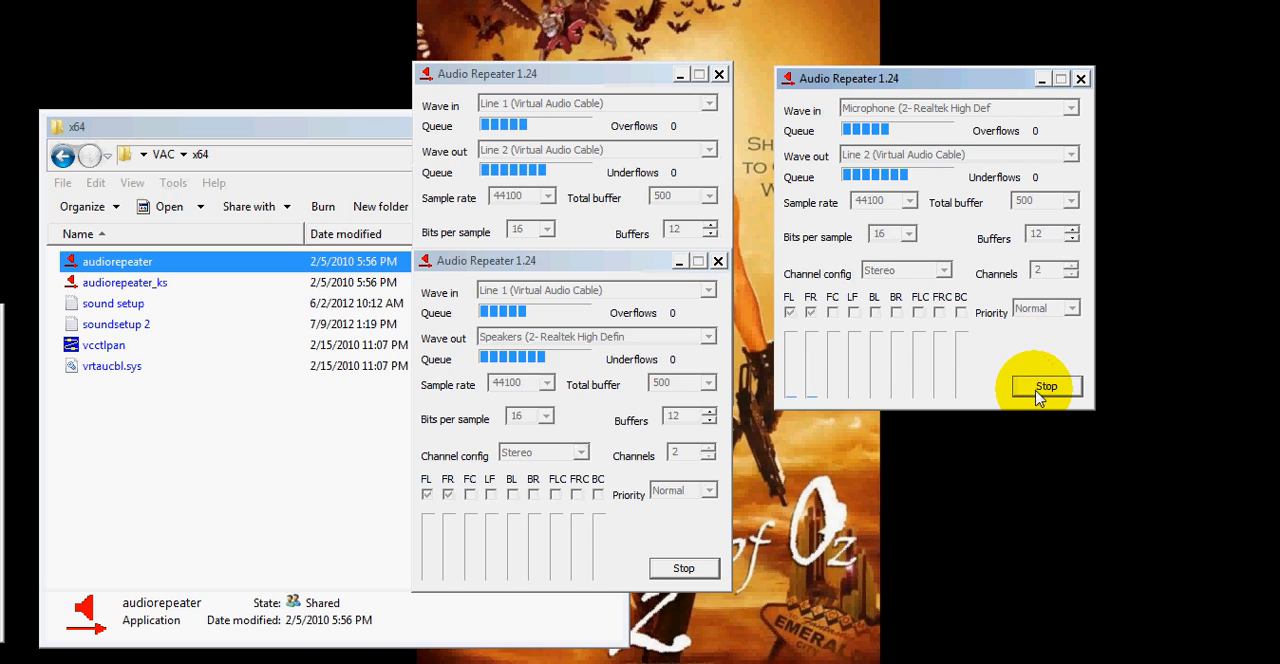
click(1046, 386)
click(684, 568)
click(560, 235)
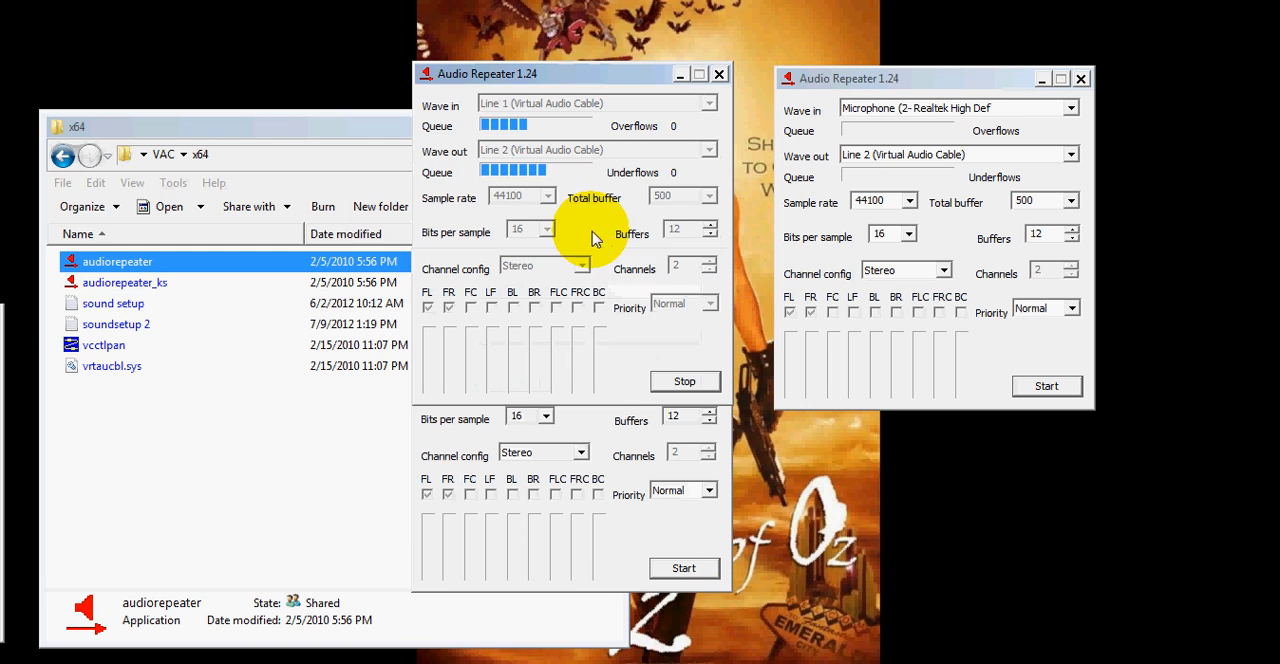
click(668, 385)
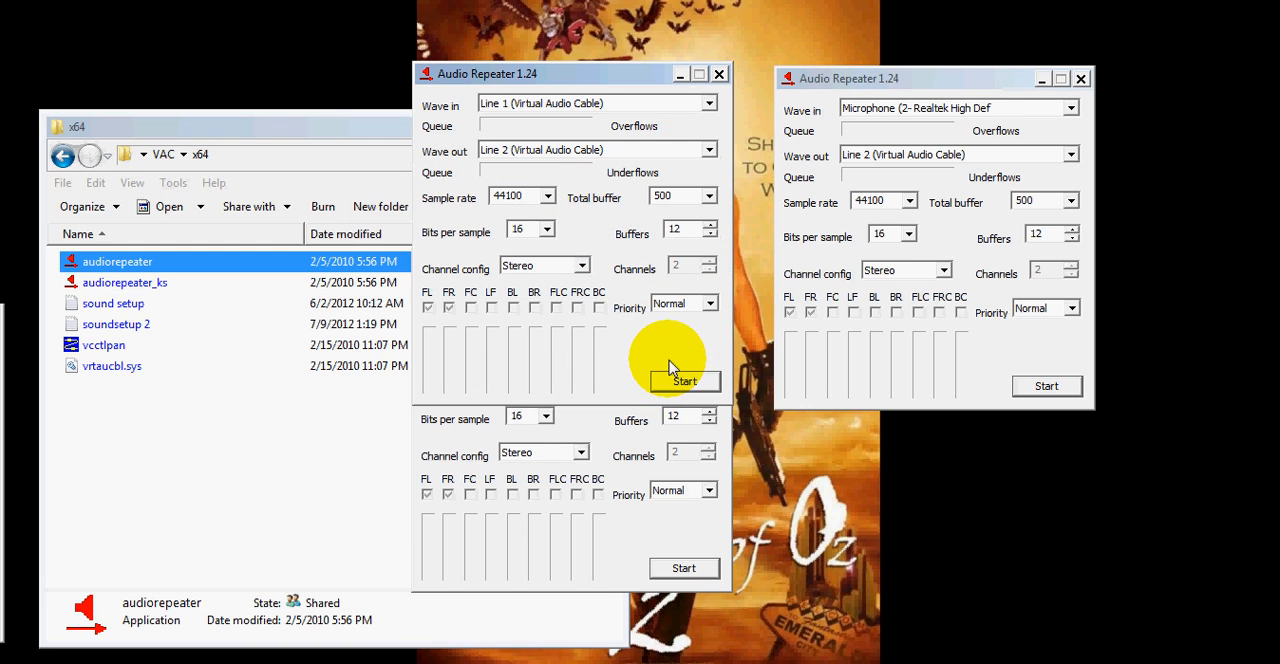
- Stack the three repeater windows at the left and bring Skype forward
drag(578, 75, 230, 50)
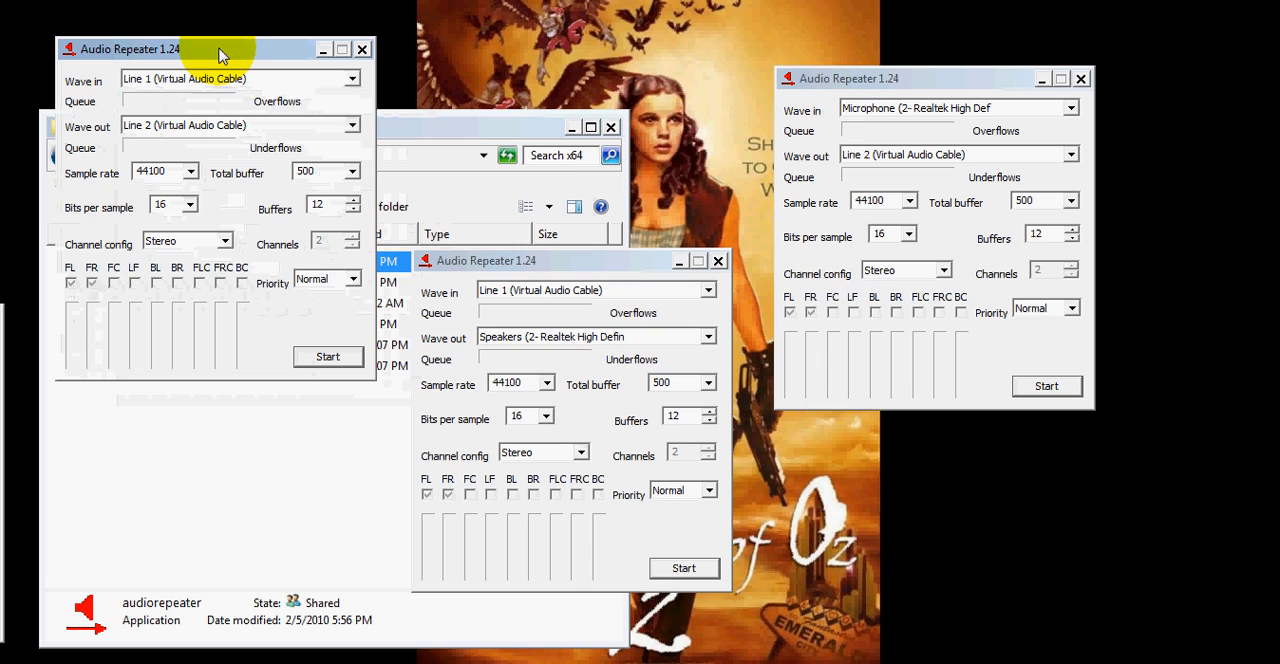
click(537, 276)
drag(537, 276, 215, 252)
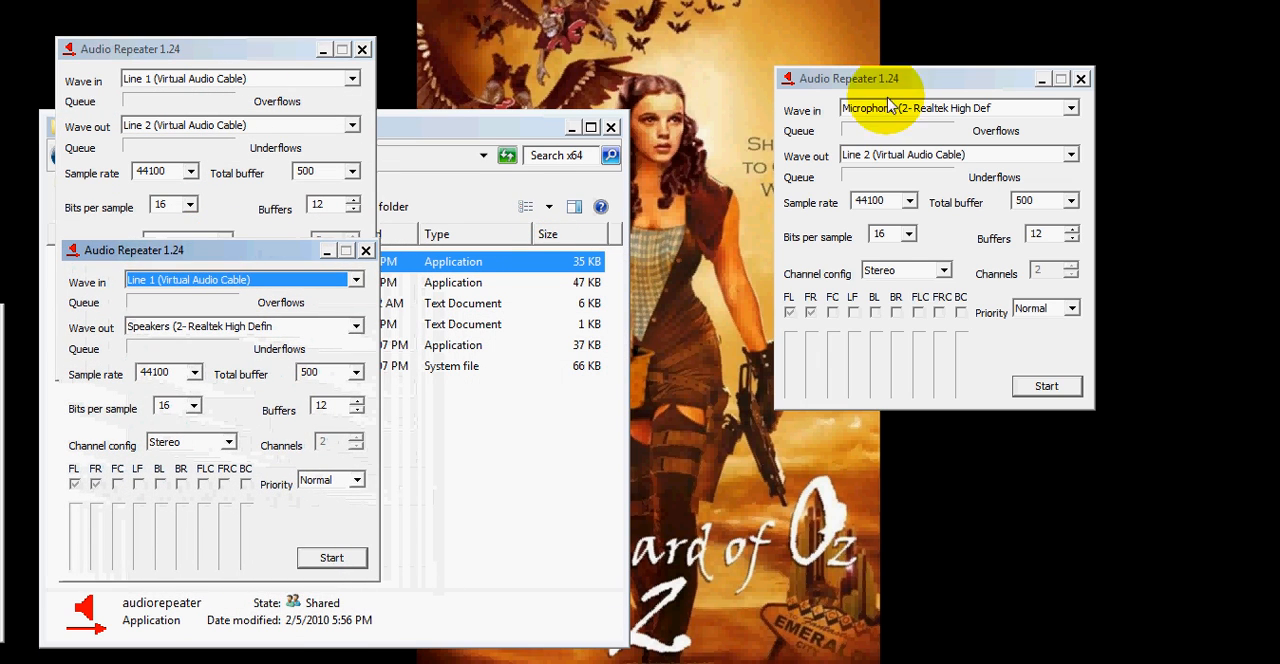
mouse_move(935, 78)
mouse_down()
mouse_move(220, 338)
mouse_move(230, 327)
mouse_up()
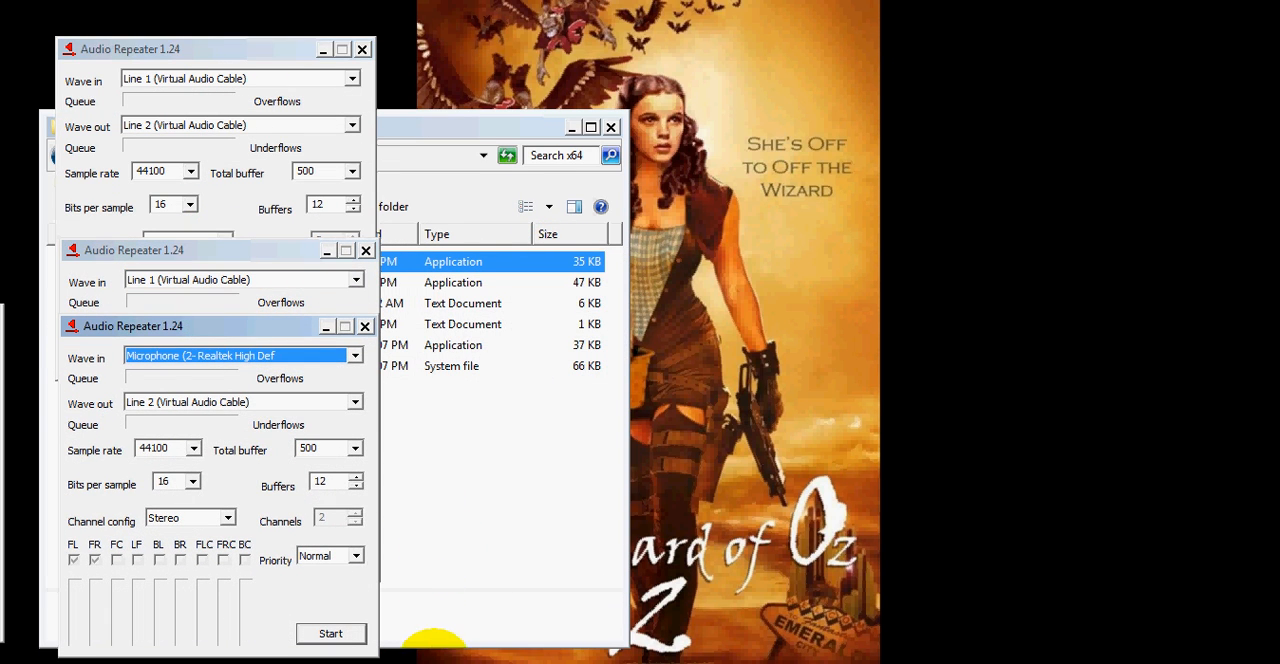
click(569, 586)
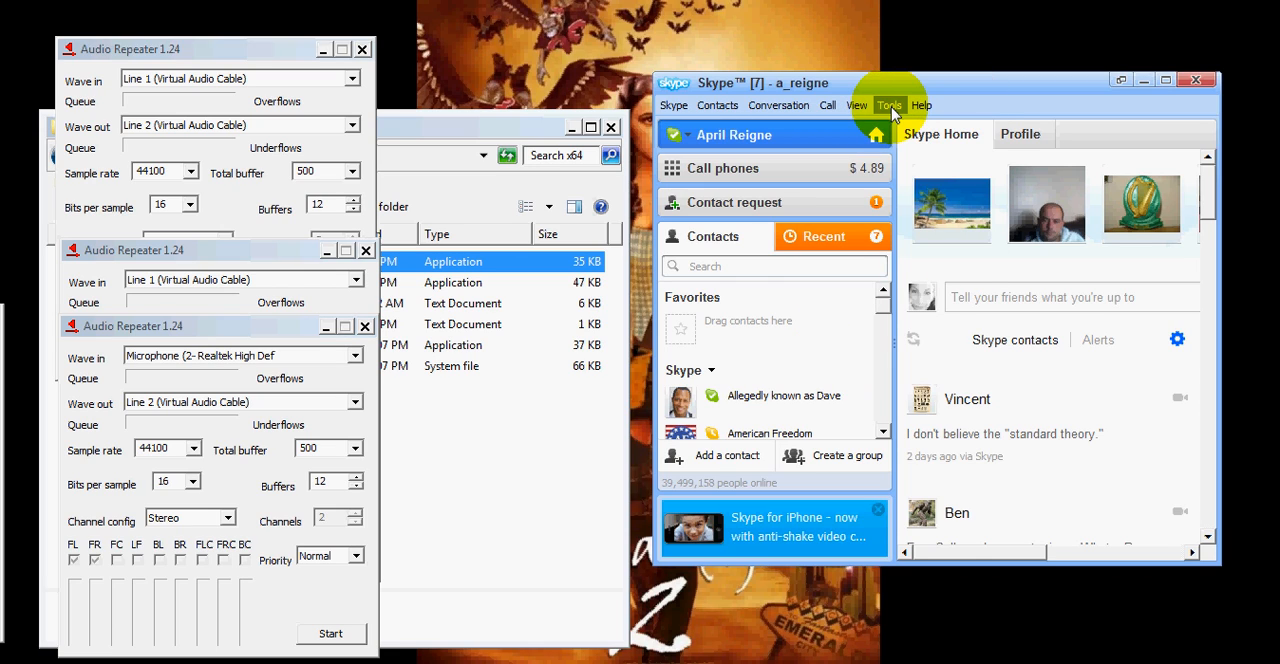
- In Skype's audio options, set Speakers to Line 1 (Virtual Audio Cable)
click(890, 106)
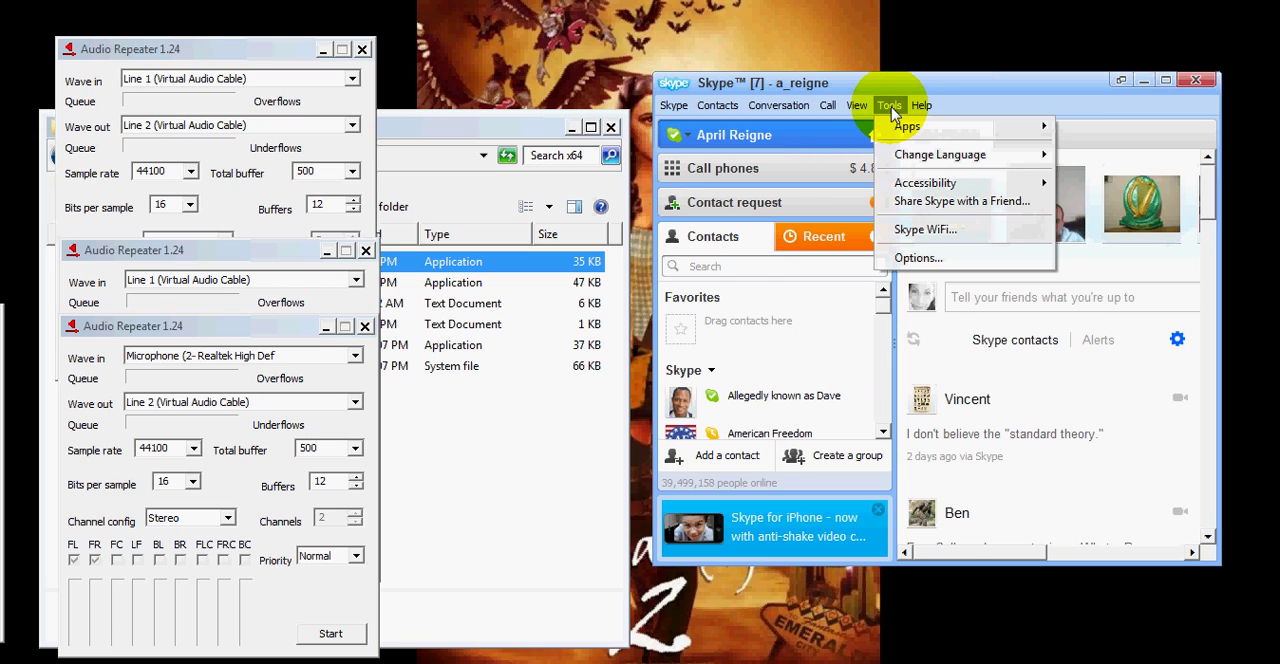
click(931, 258)
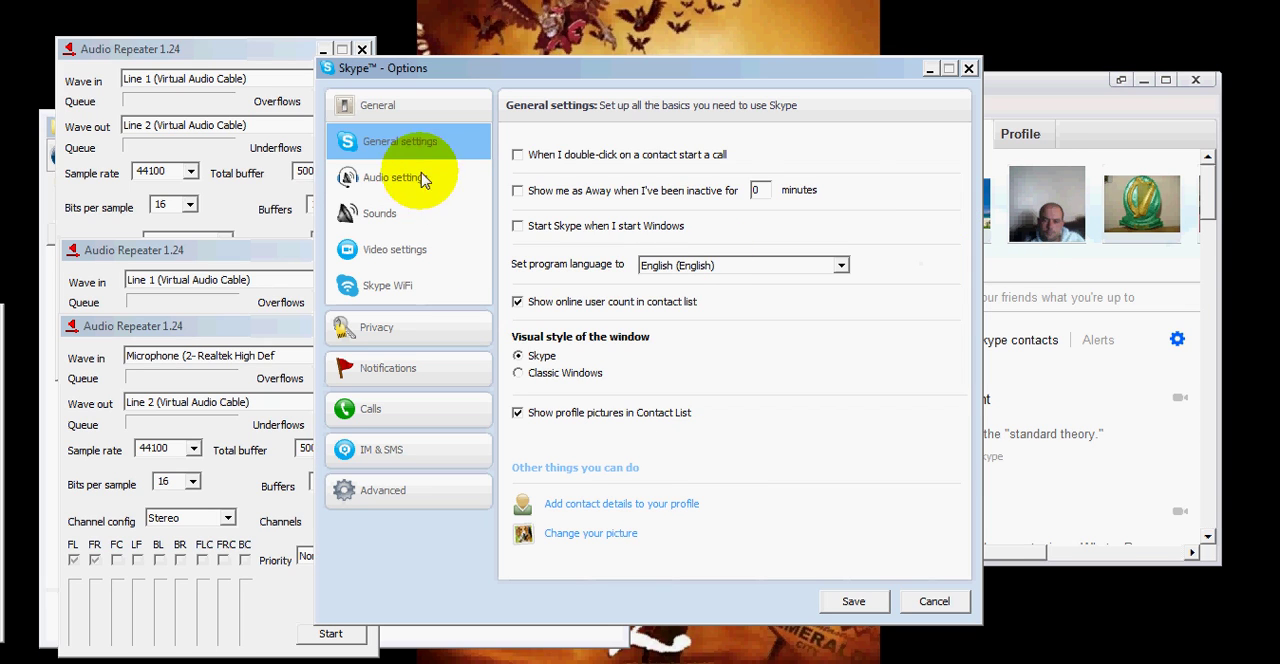
click(390, 180)
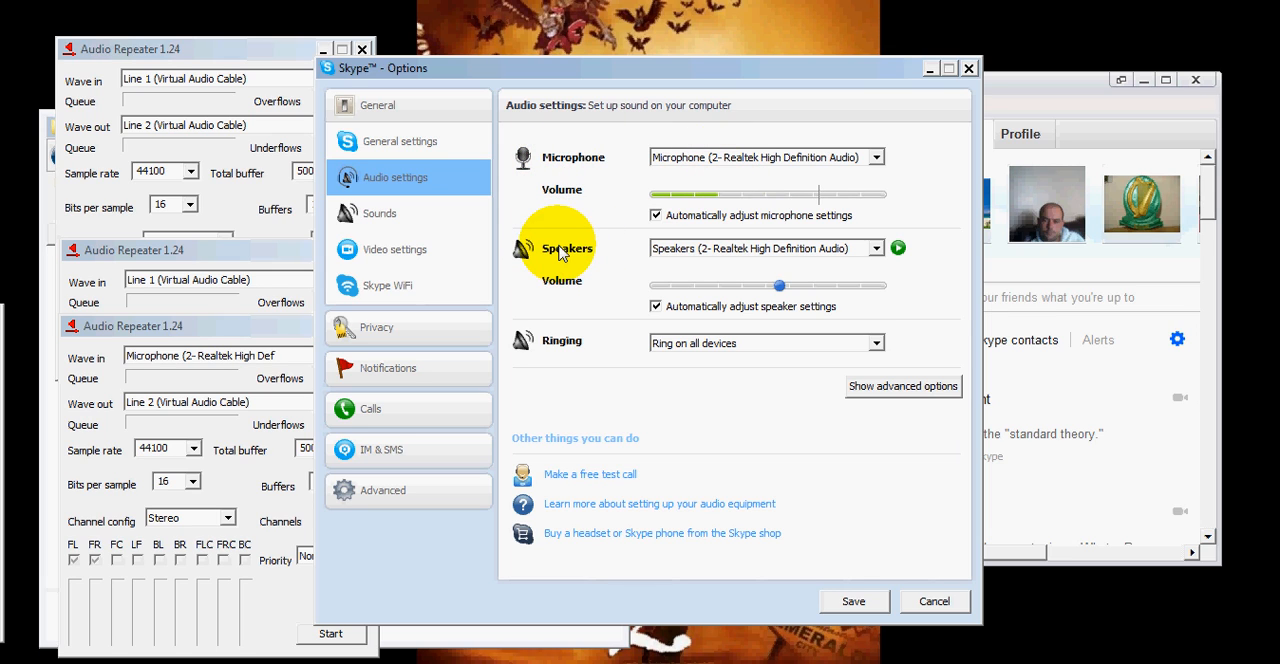
click(876, 248)
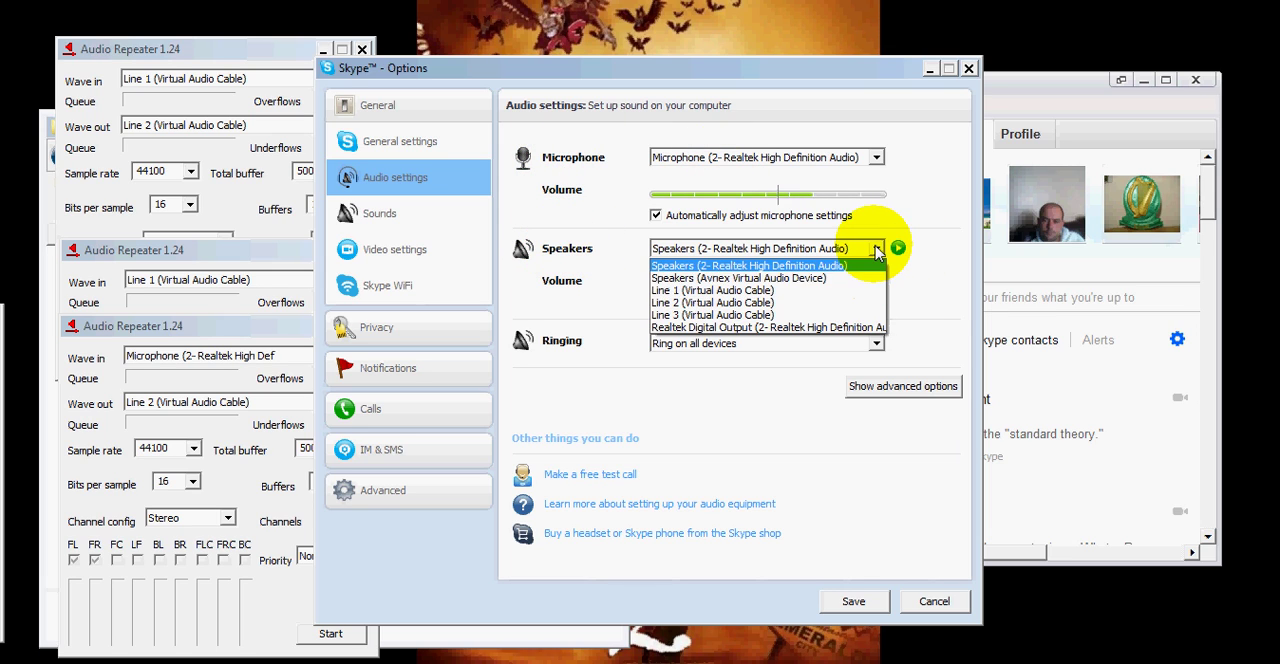
click(712, 290)
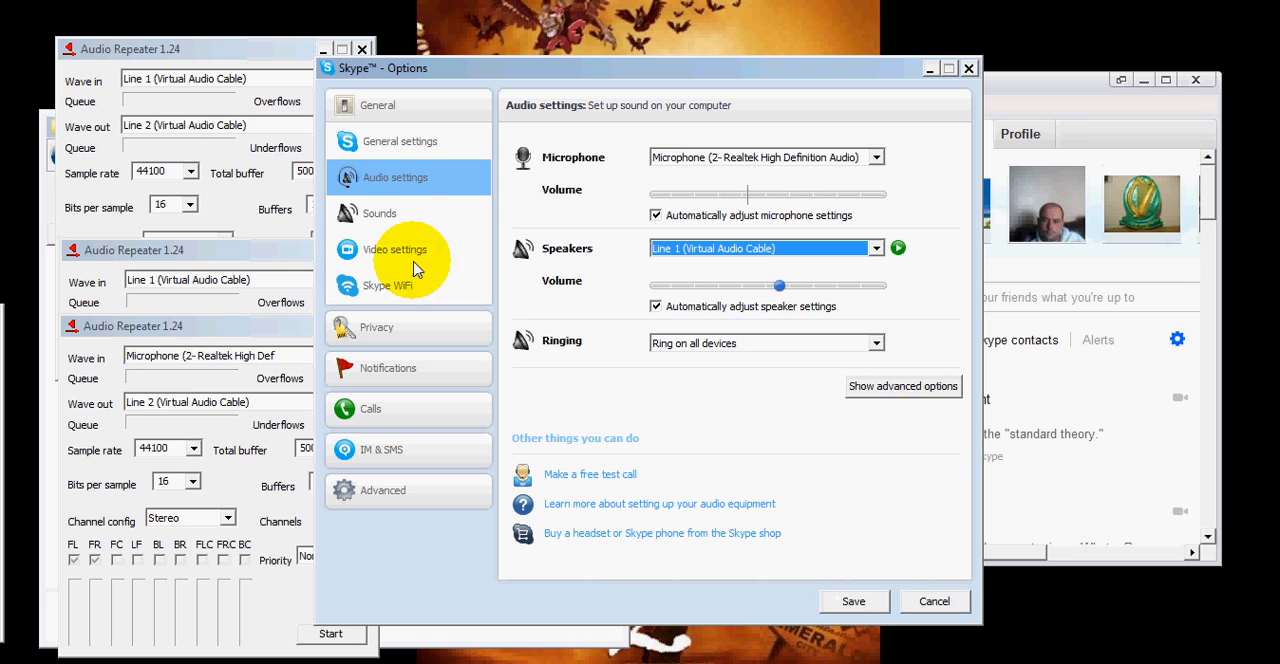
click(380, 213)
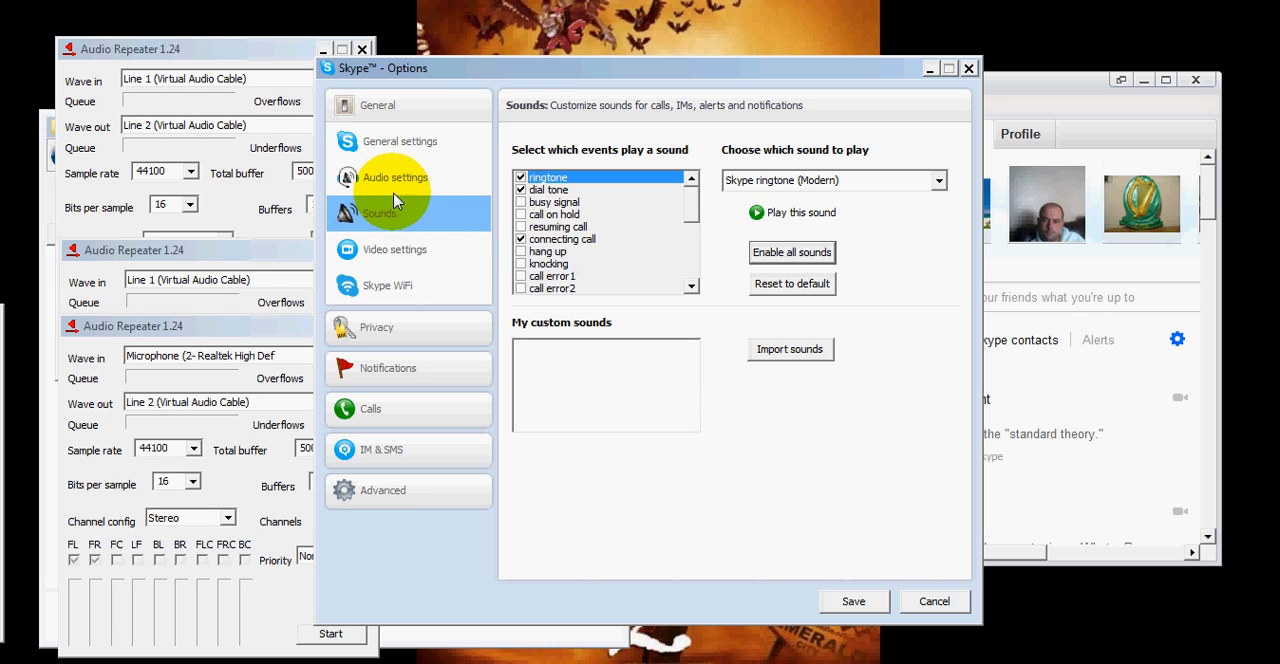
- Save Skype's audio settings, launch SAM Broadcaster from the Start menu and restore its main window
click(854, 601)
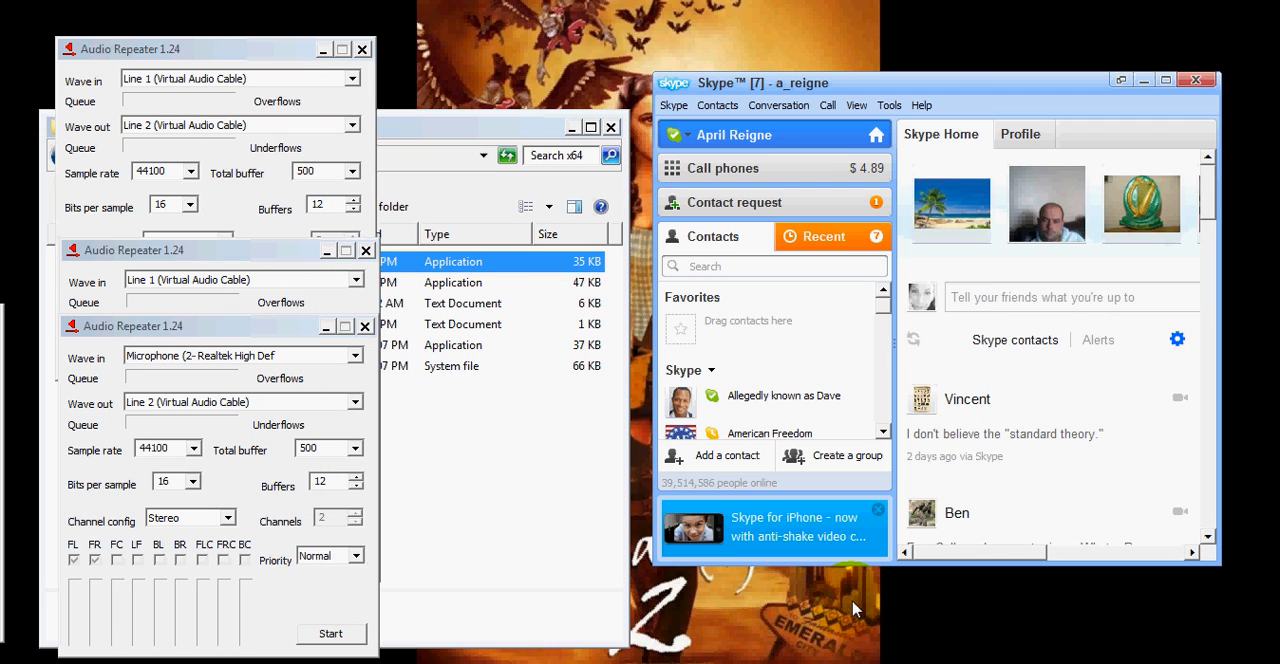
key(super)
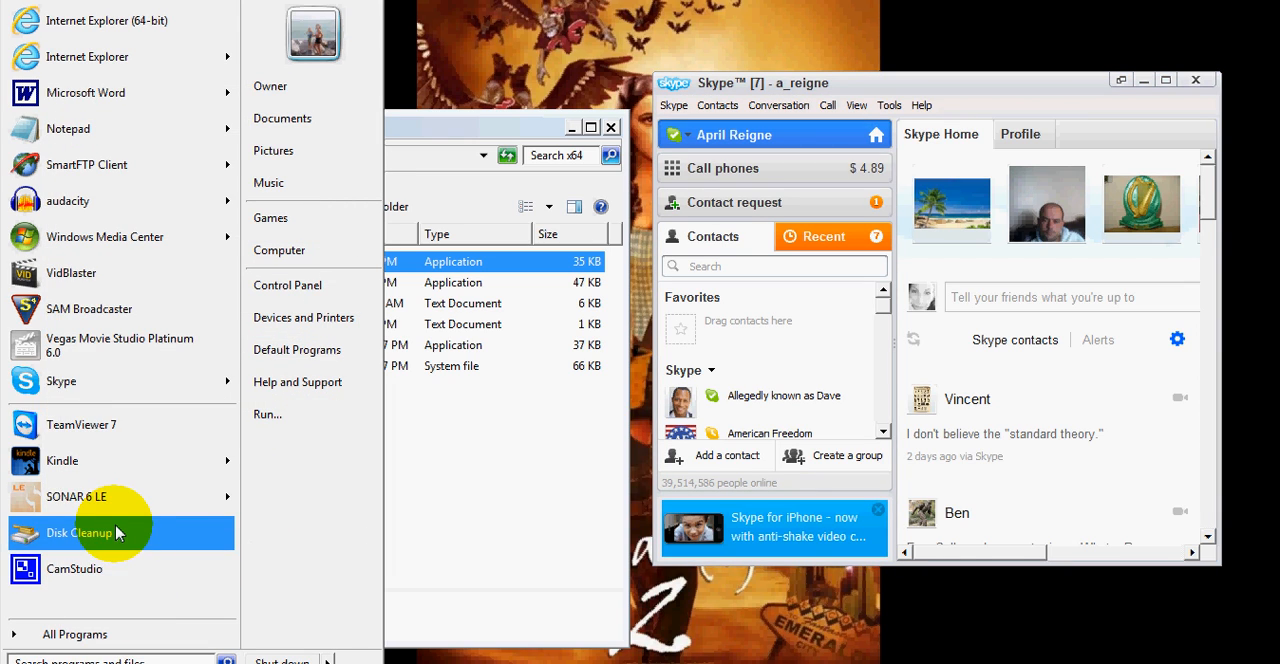
right_click(88, 310)
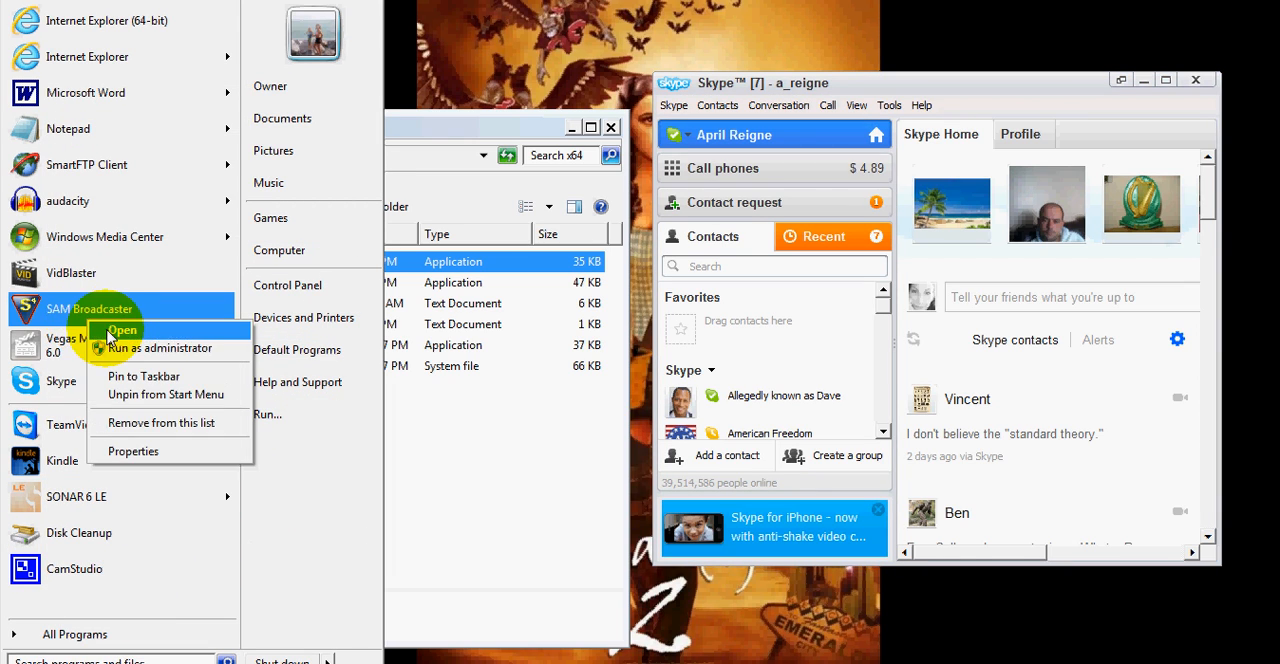
key(Escape)
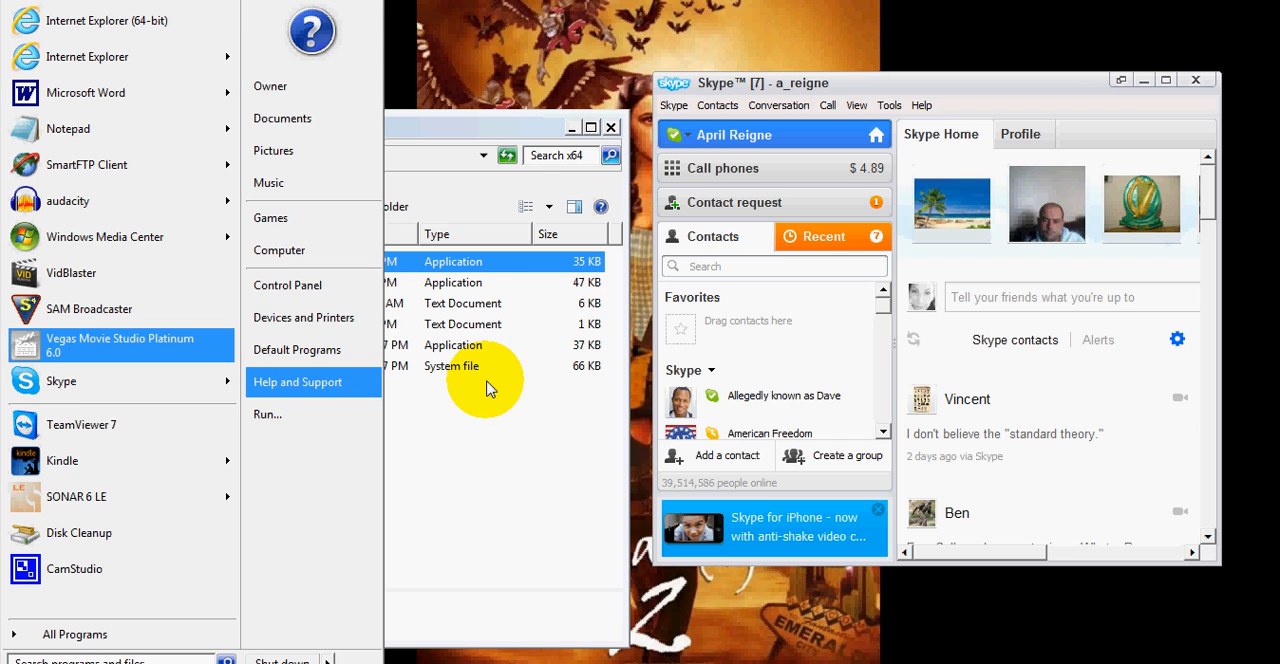
click(88, 309)
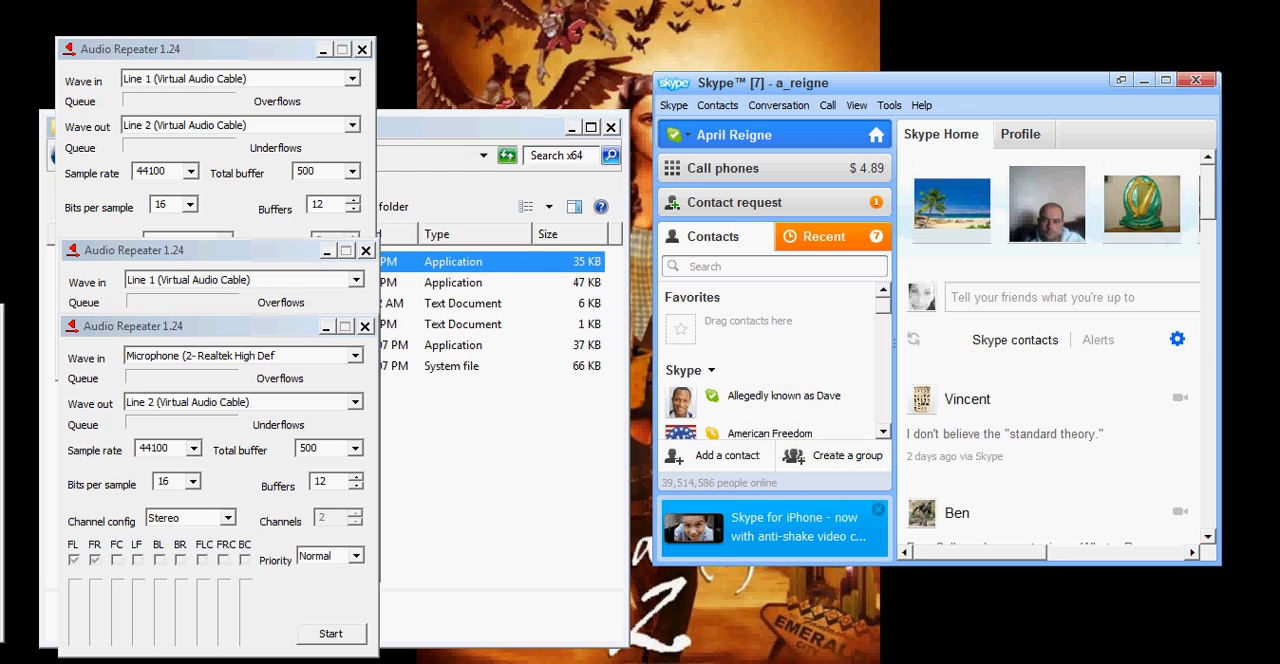
right_click(1122, 632)
click(1200, 528)
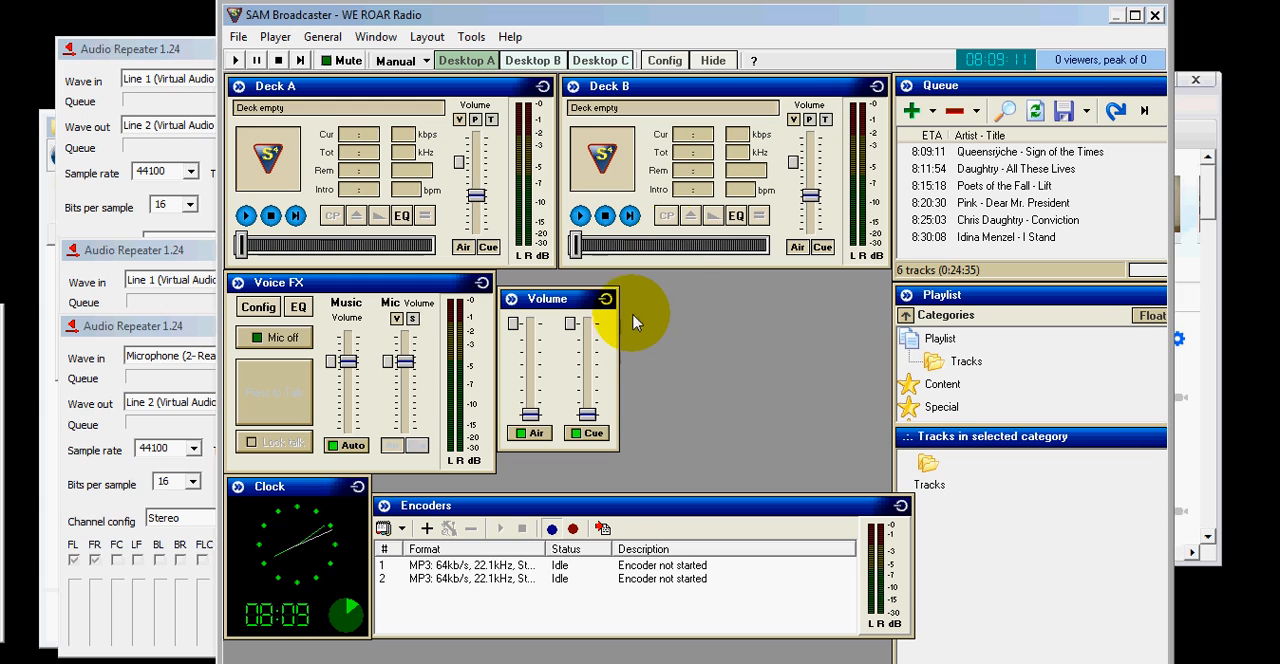
- In the audio mixer pipeline's Air Out, set output to Line 1 (Virtual Audio Cable) and cue to Realtek speakers, applied
click(665, 61)
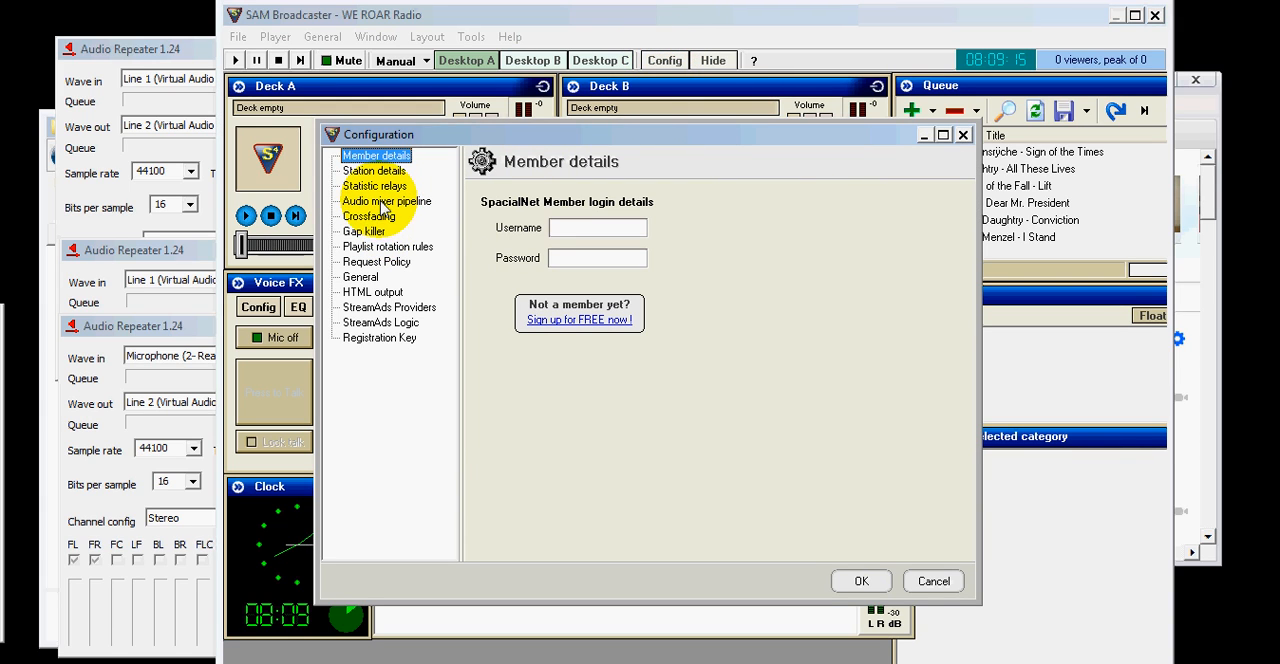
click(386, 201)
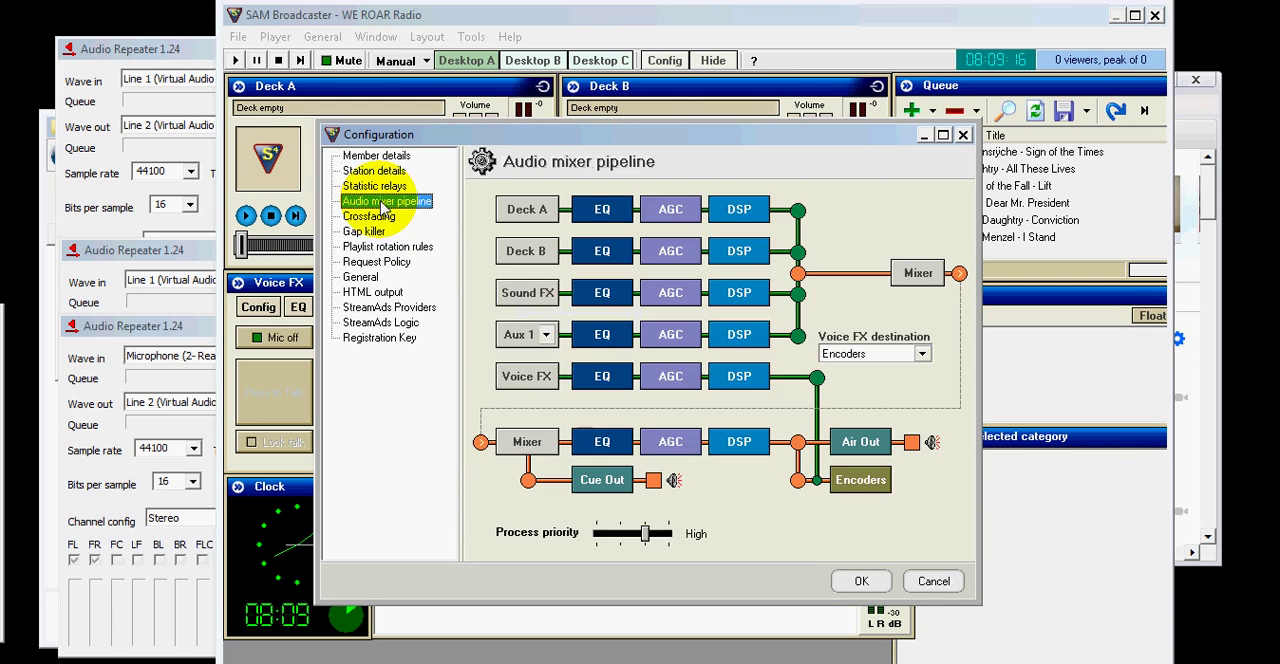
click(860, 443)
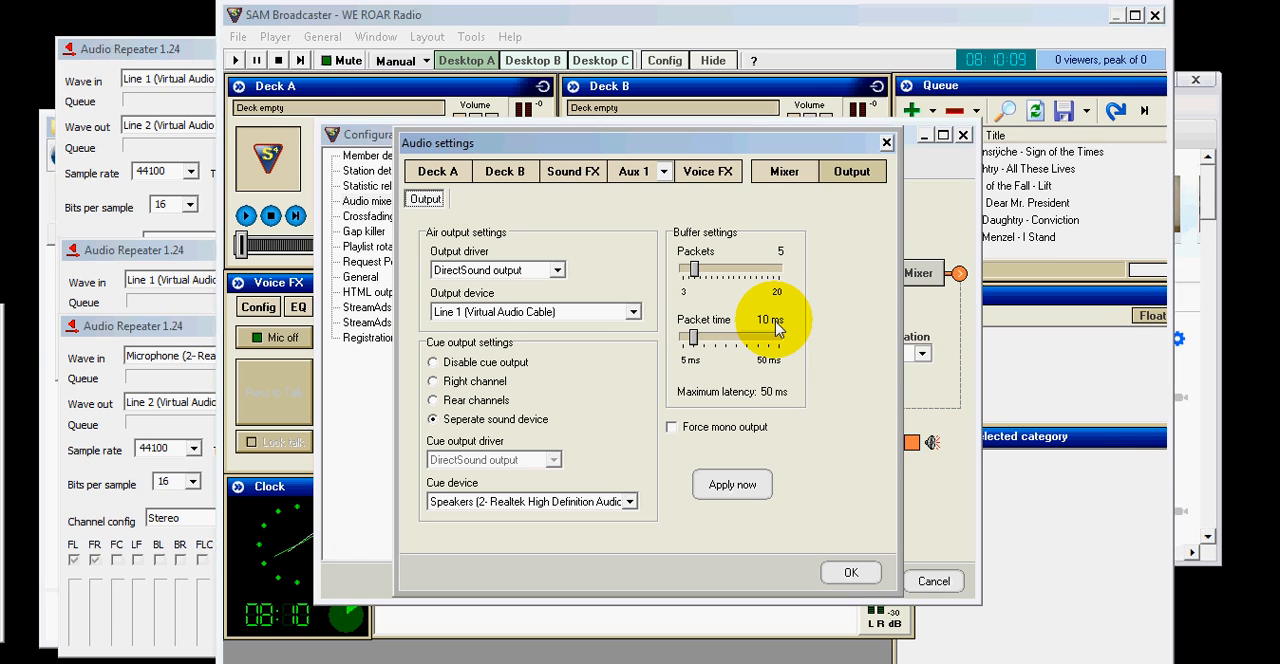
click(732, 488)
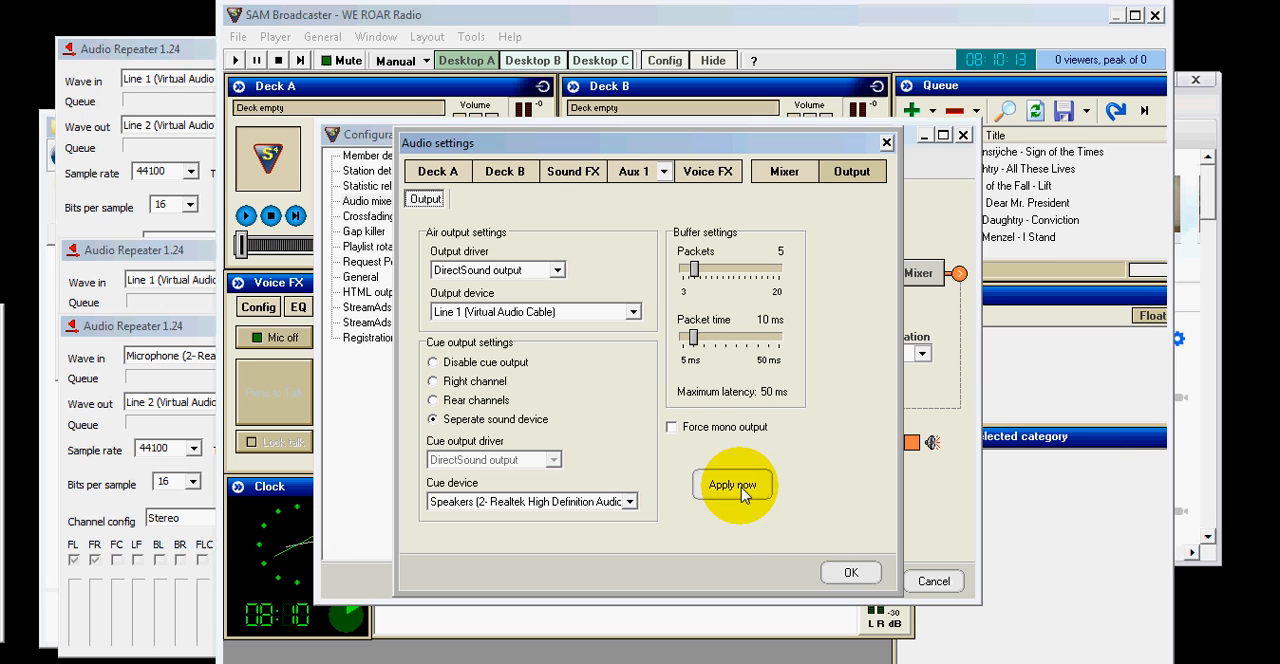
click(732, 485)
click(850, 572)
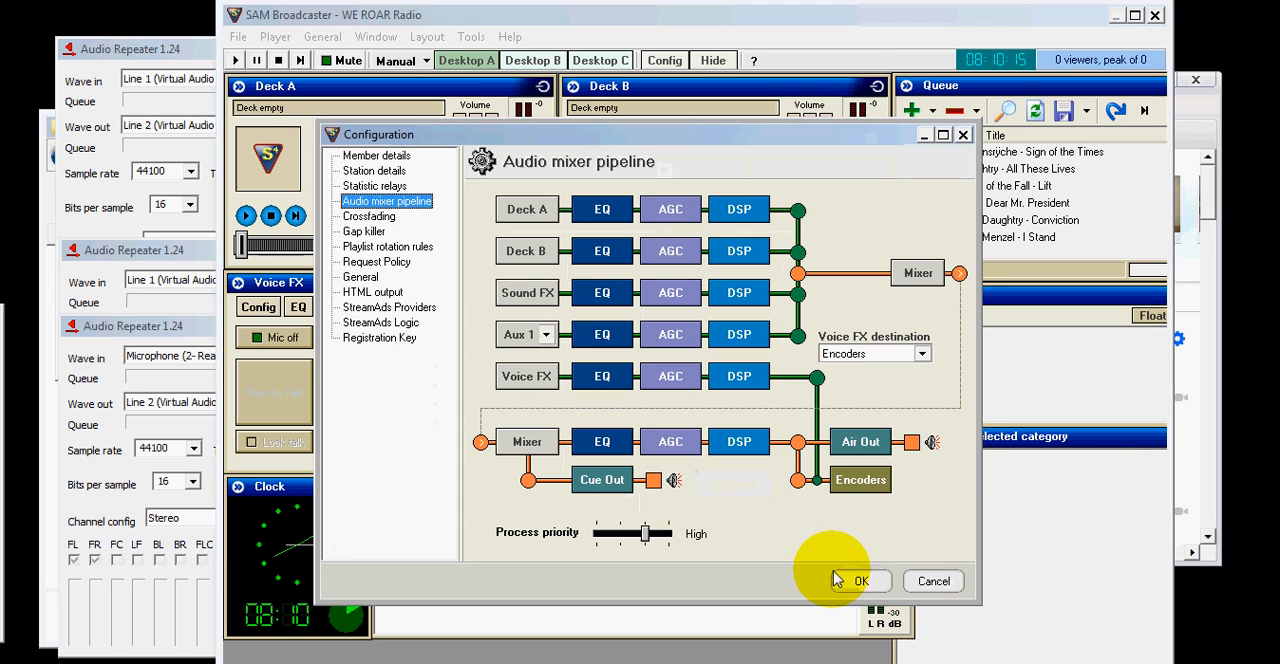
click(855, 581)
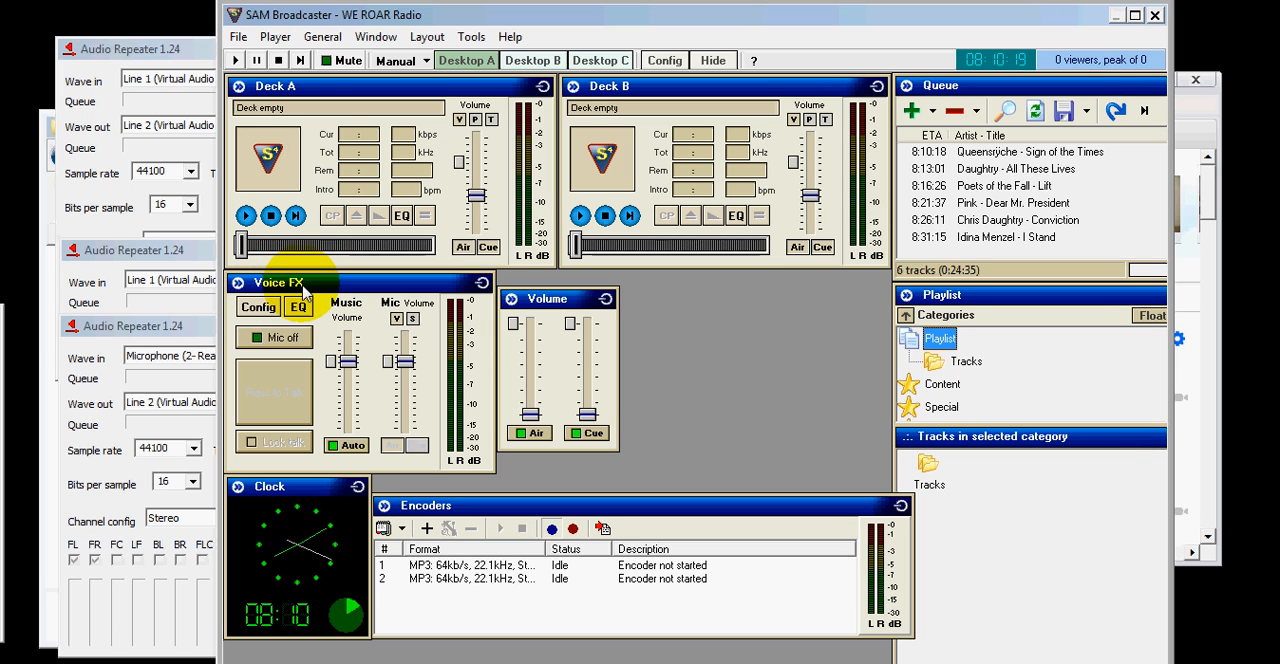
click(258, 307)
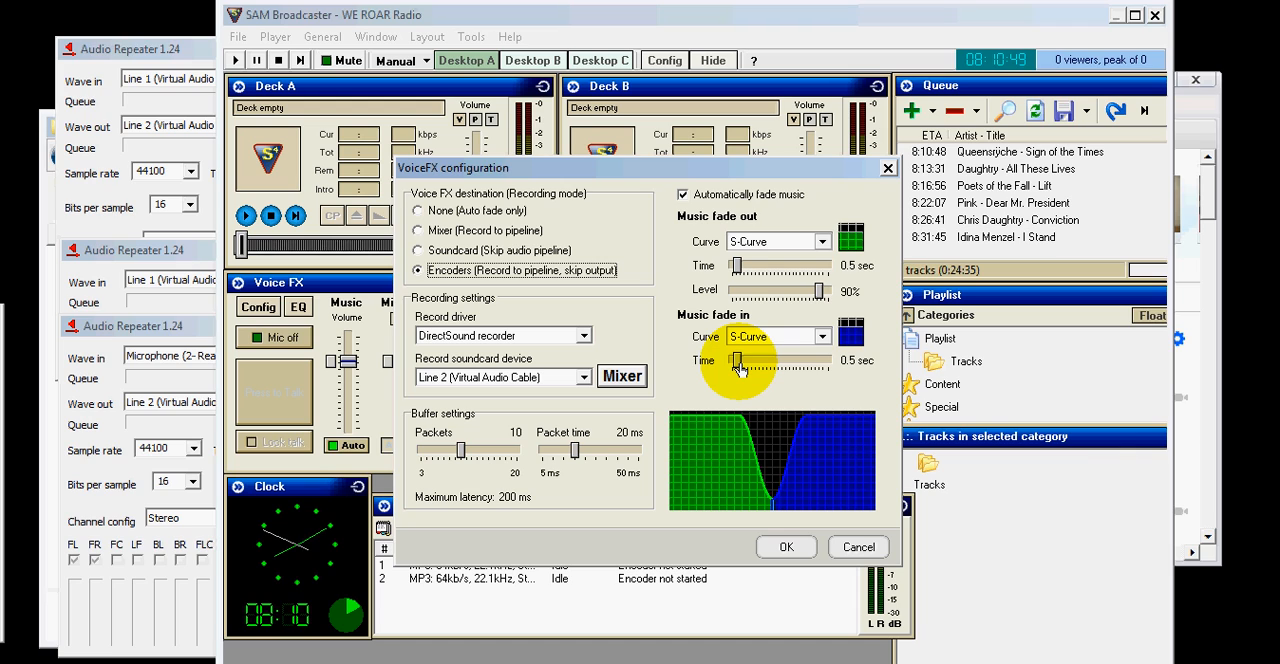
mouse_move(738, 362)
mouse_down()
mouse_move(752, 368)
mouse_move(738, 372)
mouse_up()
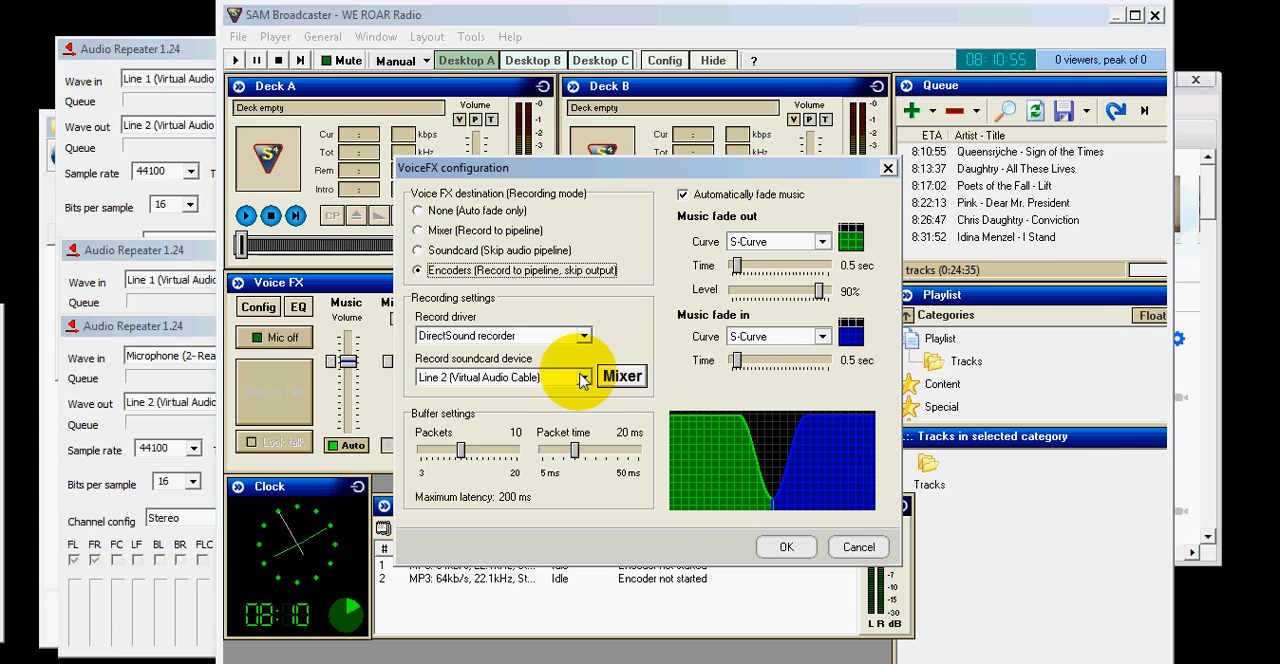
click(786, 547)
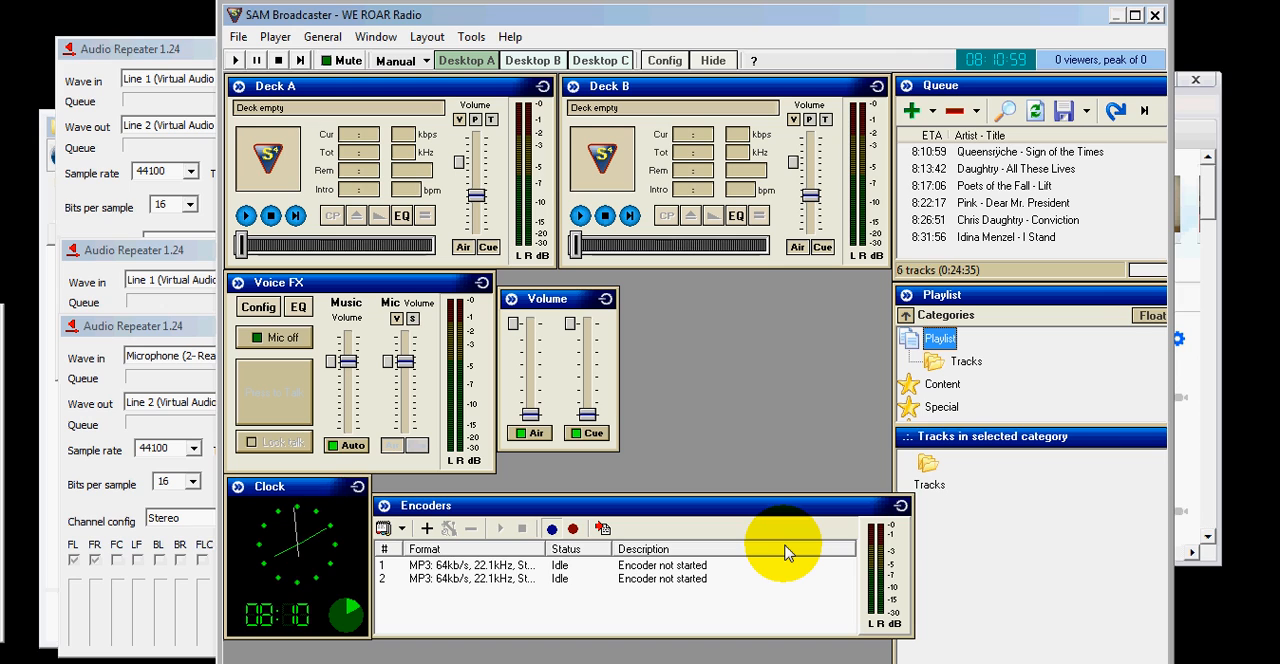
click(664, 60)
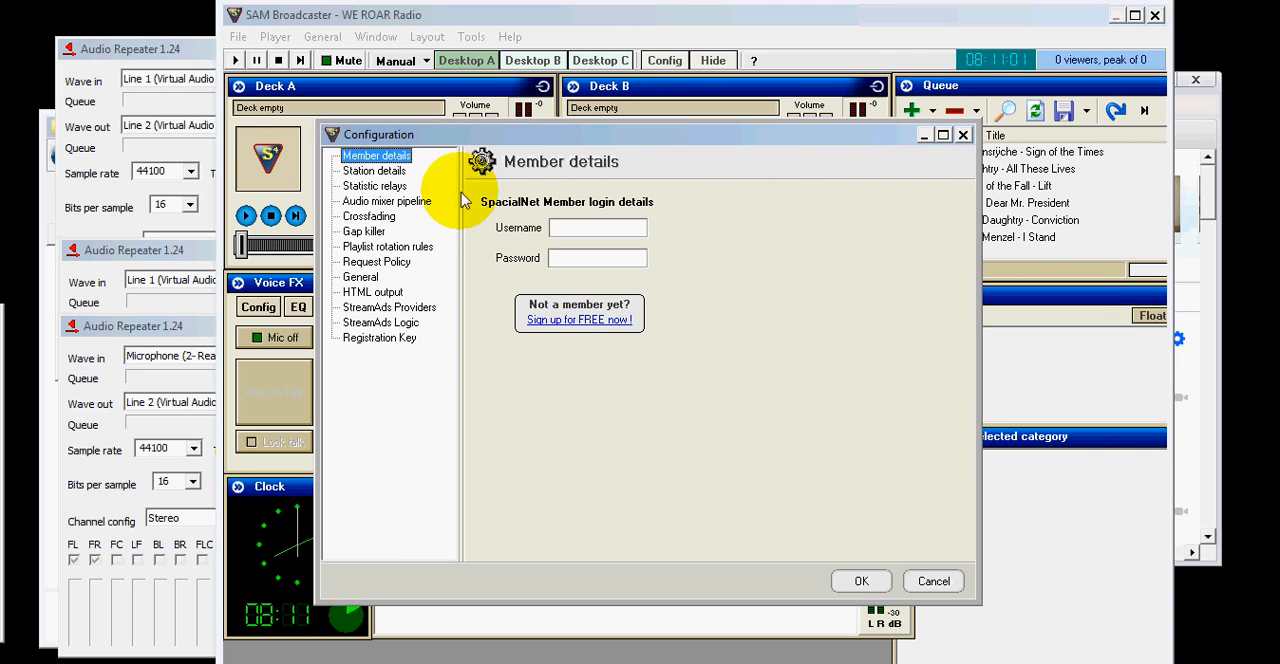
click(386, 201)
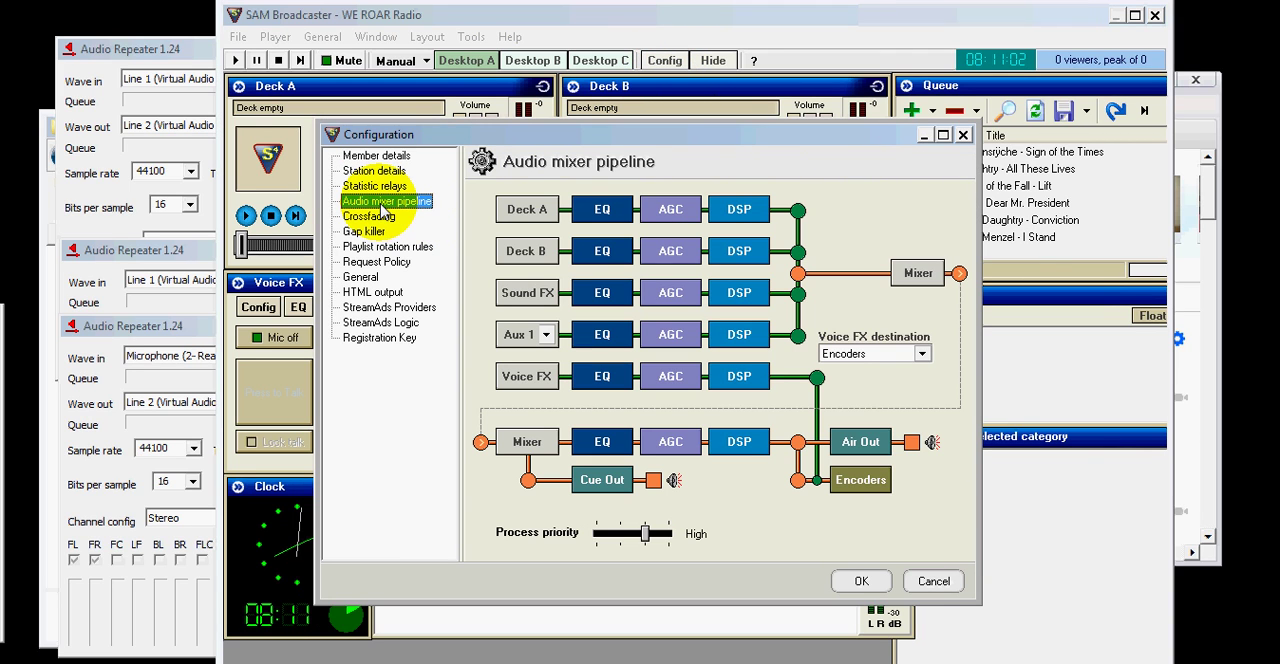
double_click(857, 440)
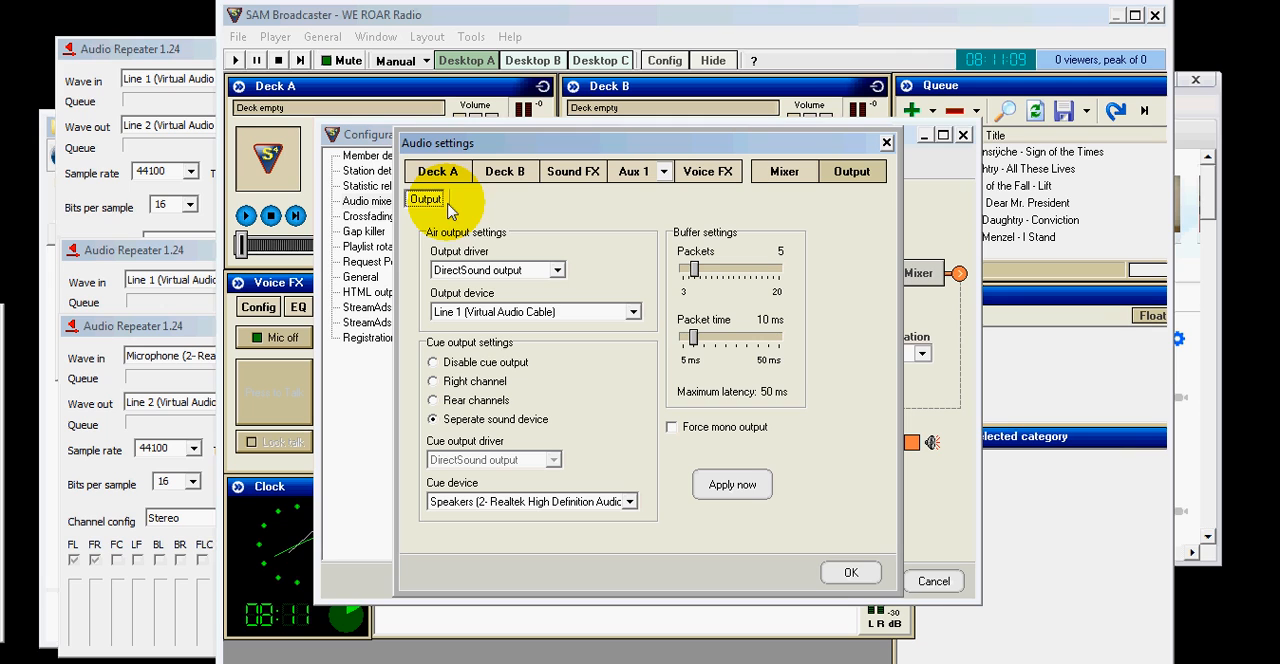
click(850, 572)
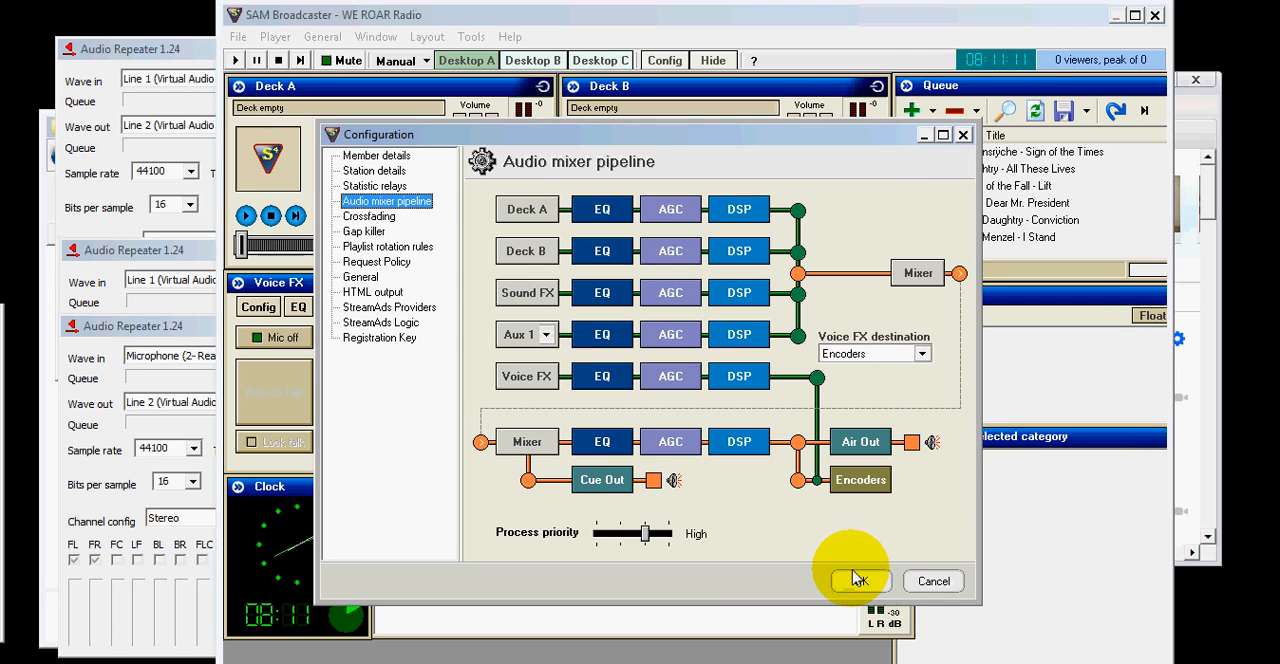
double_click(602, 480)
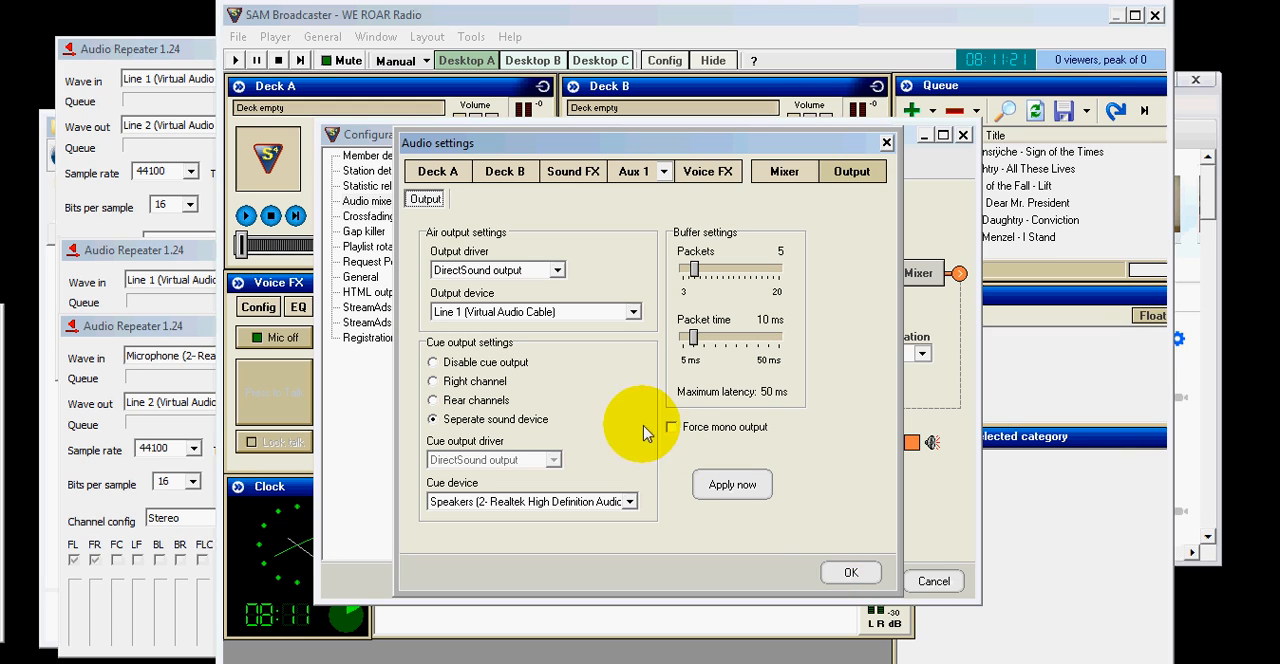
click(845, 574)
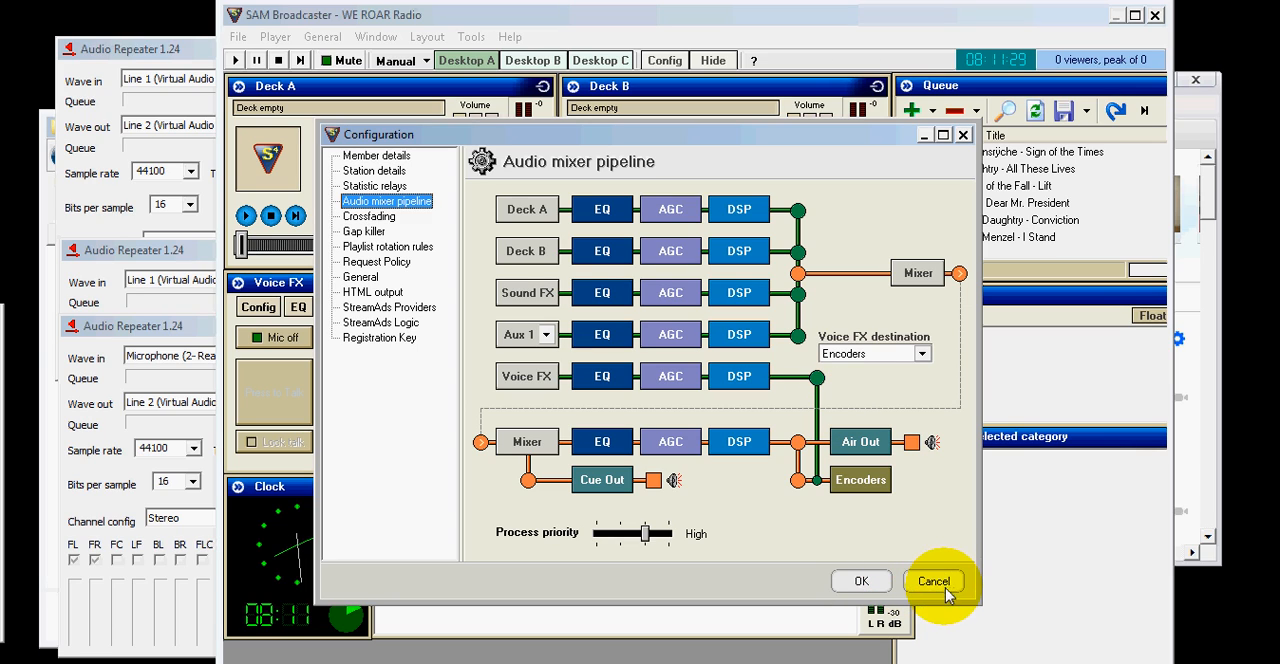
click(865, 583)
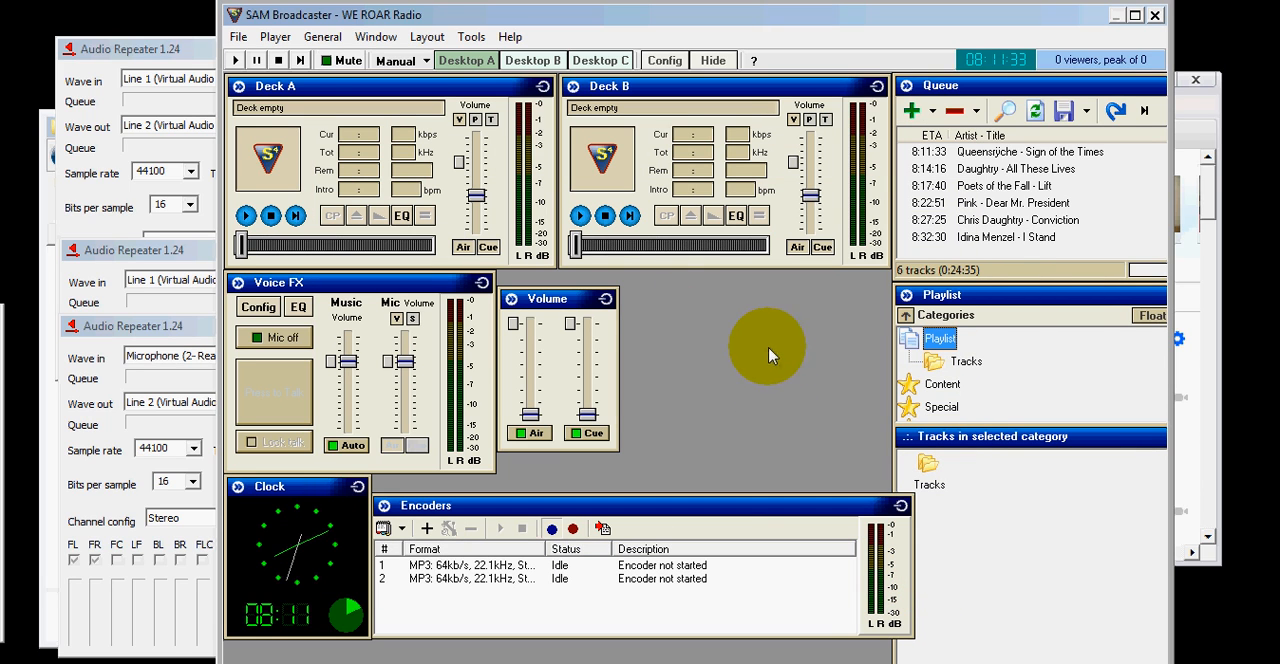
- Dismiss encoder 1's menu, toggle the Air output and raise the Cue volume slightly
right_click(630, 566)
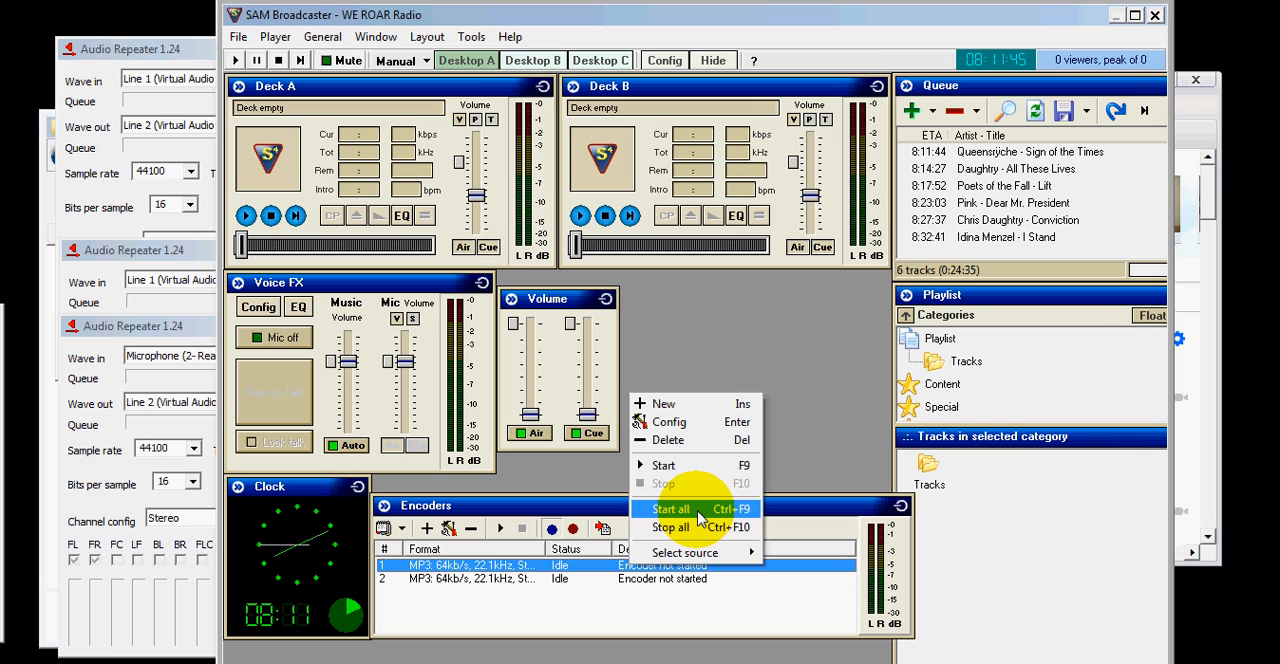
click(828, 378)
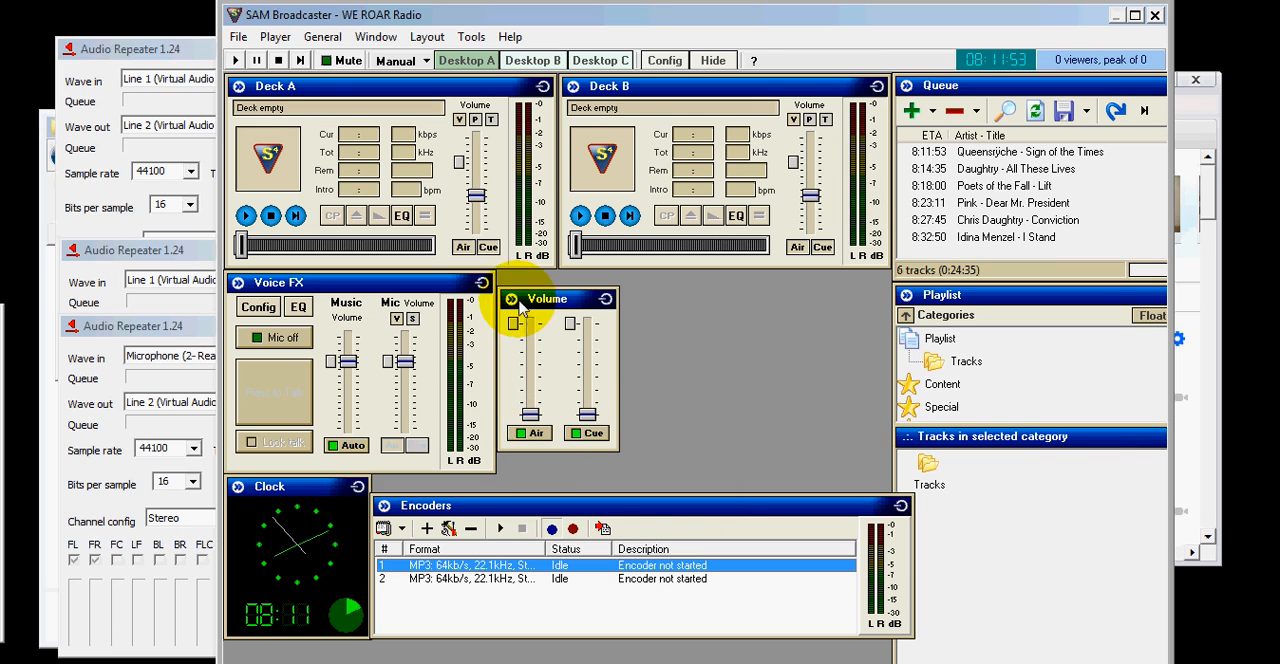
click(530, 433)
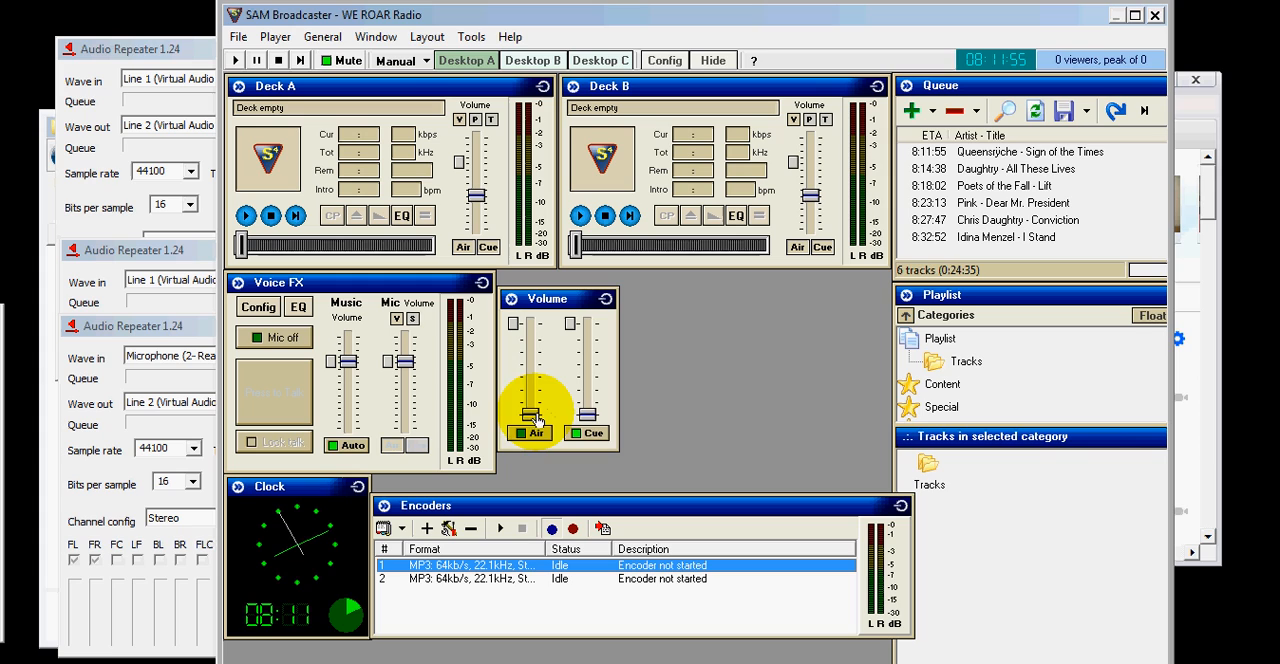
drag(590, 418, 590, 400)
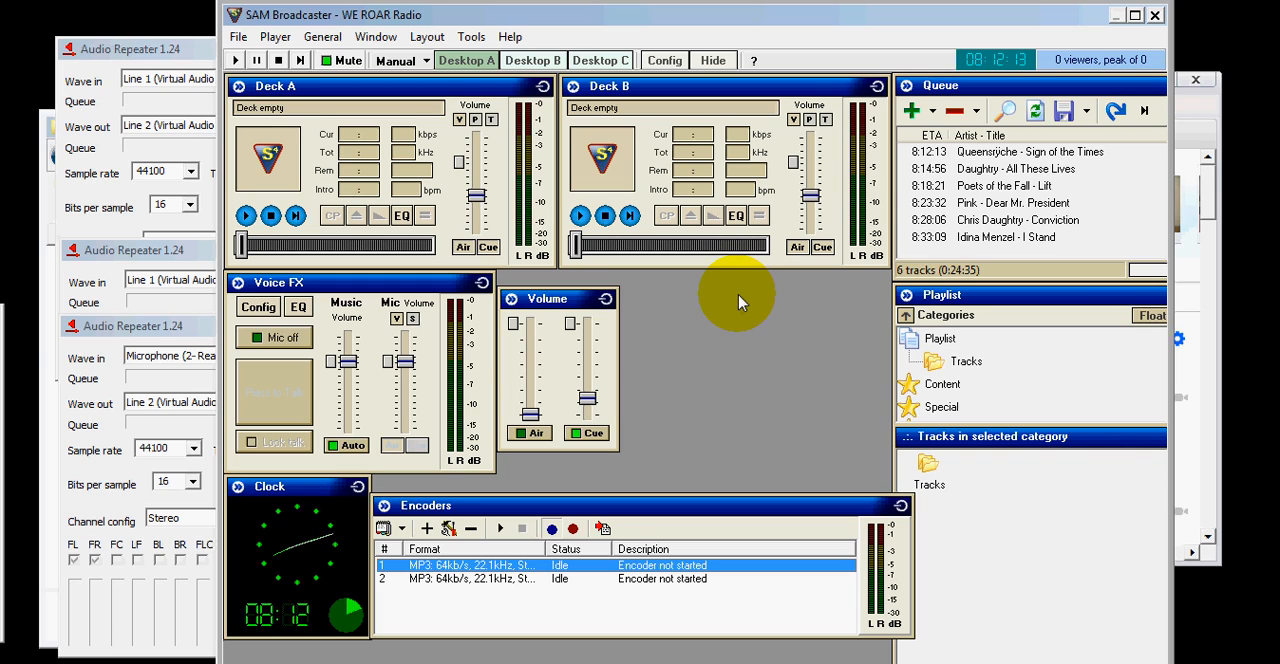
- Switch the microphone on with Lock talk engaged, then close SAM Broadcaster
click(283, 338)
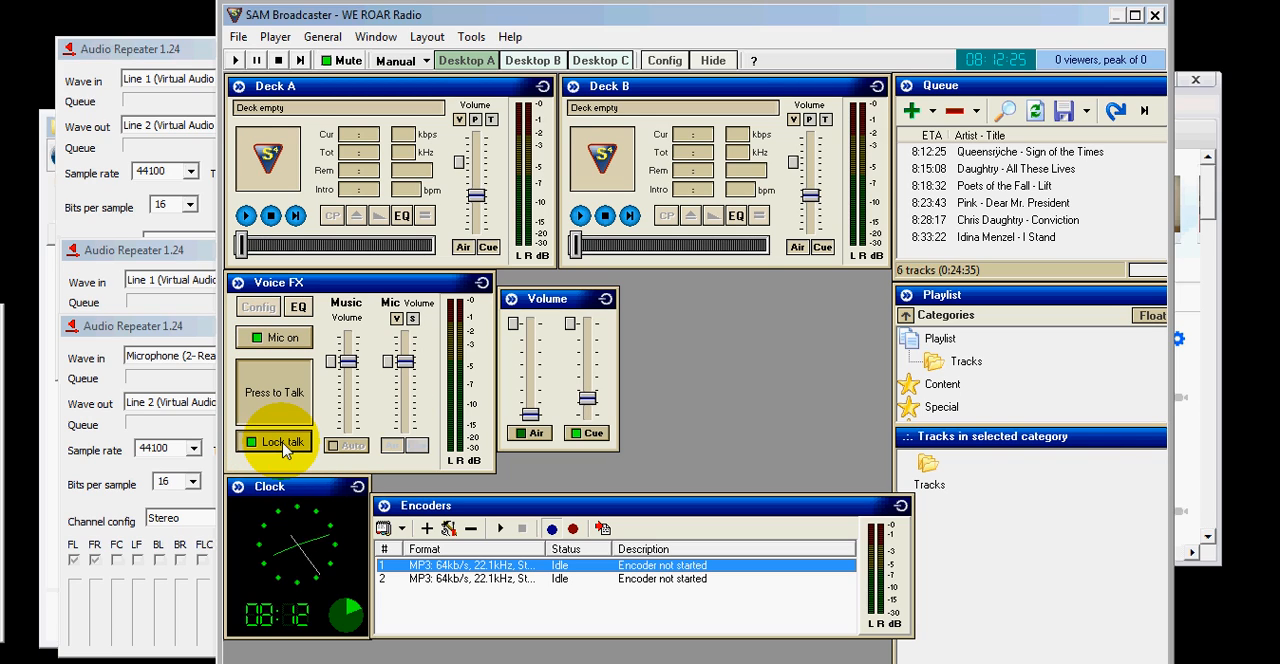
click(284, 443)
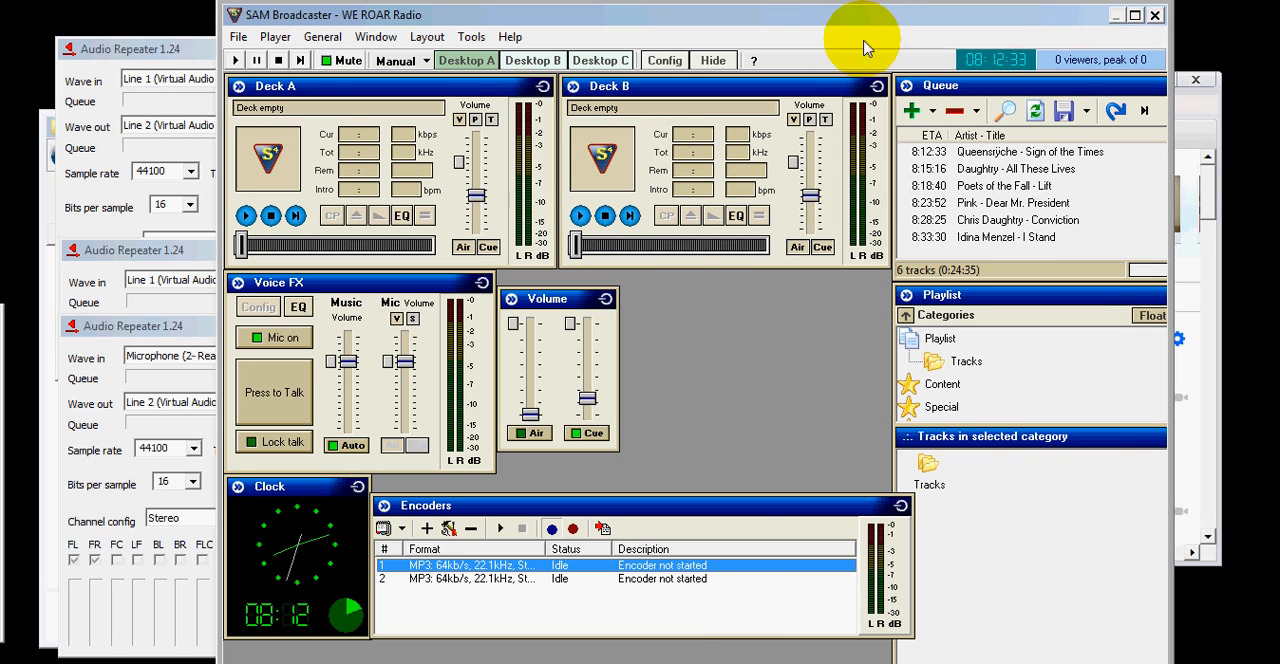
click(238, 36)
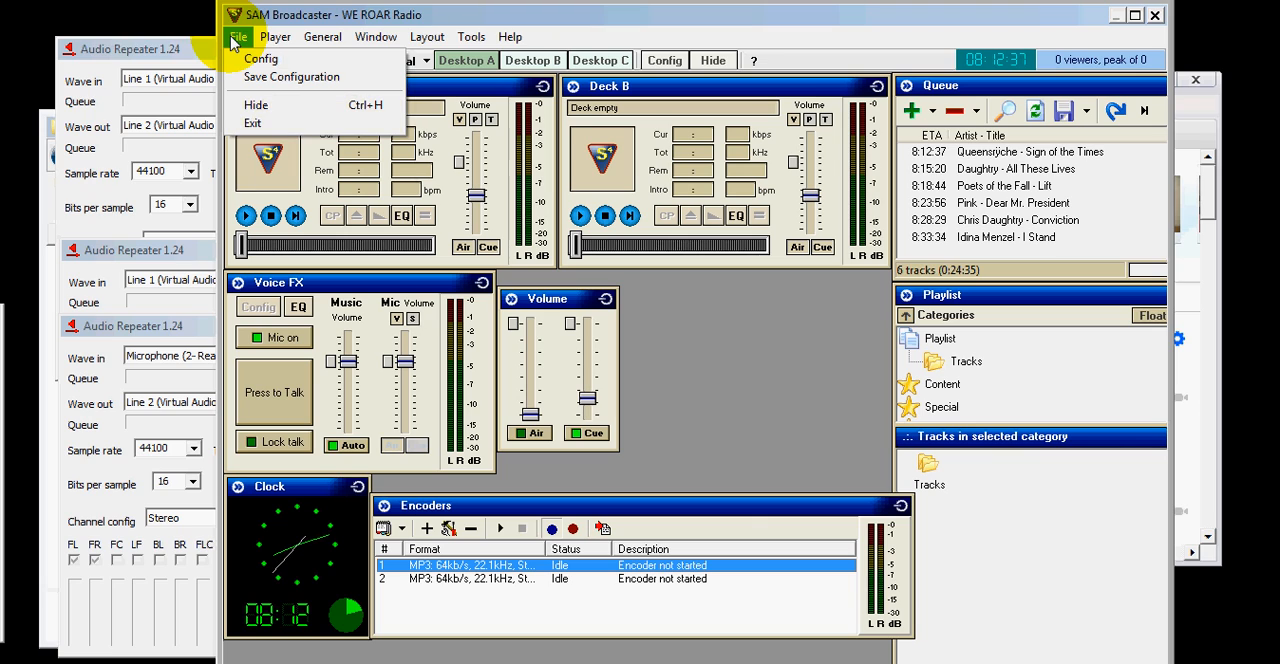
click(703, 378)
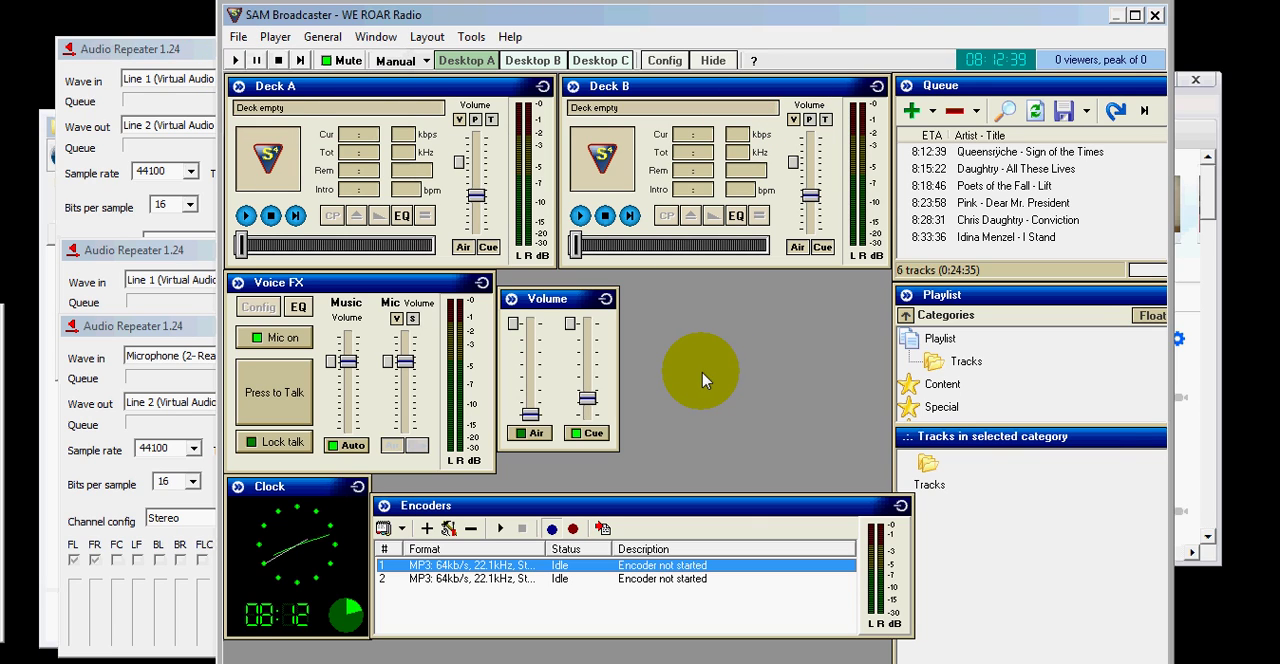
click(1156, 14)
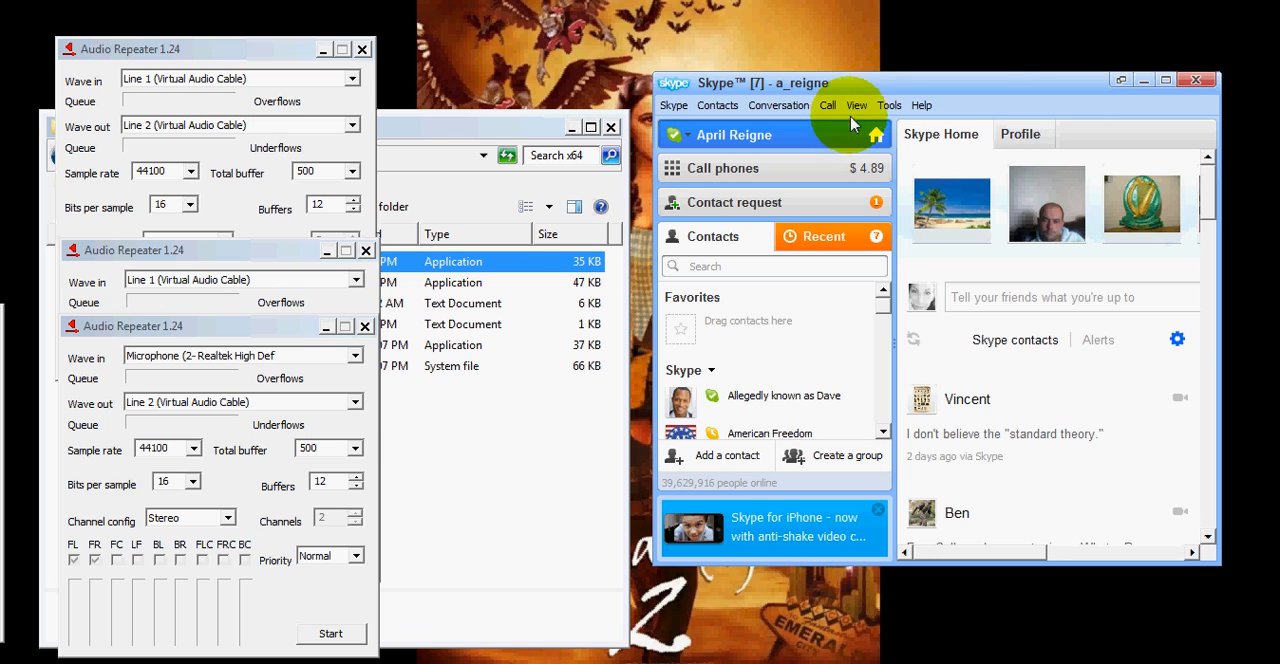
- In Skype options, route call speakers to Realtek and re-enable all Skype sounds
click(889, 105)
click(917, 258)
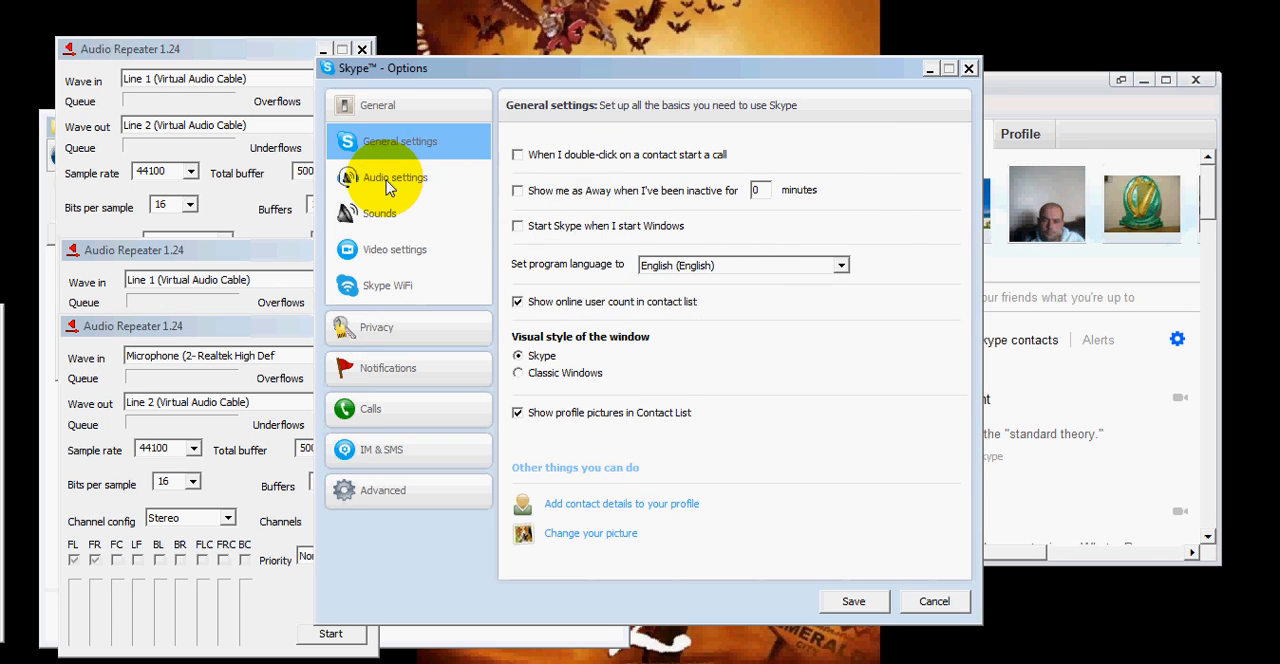
click(395, 177)
click(765, 248)
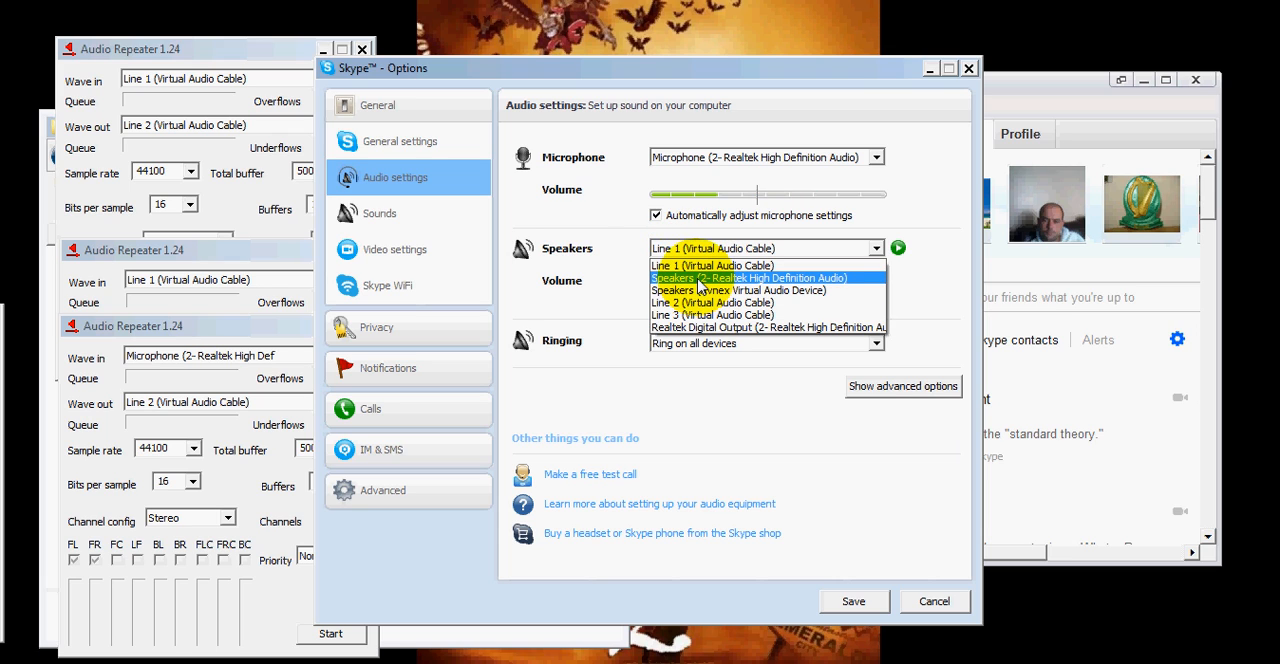
click(698, 278)
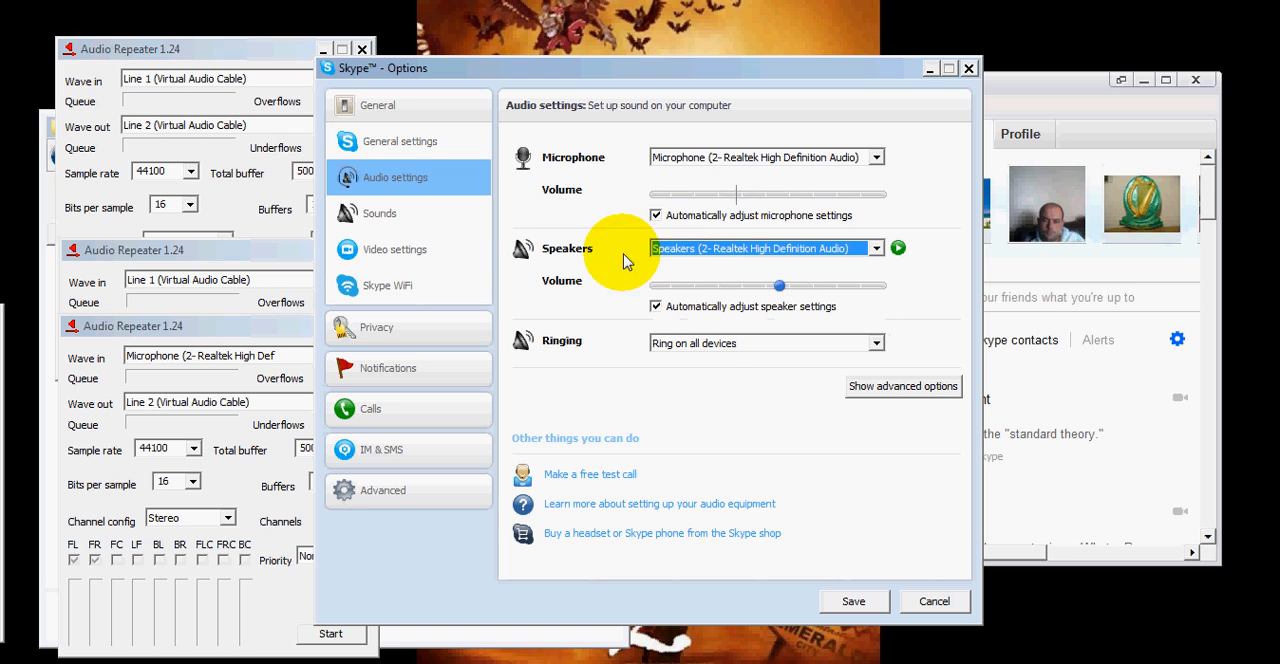
click(379, 213)
click(792, 252)
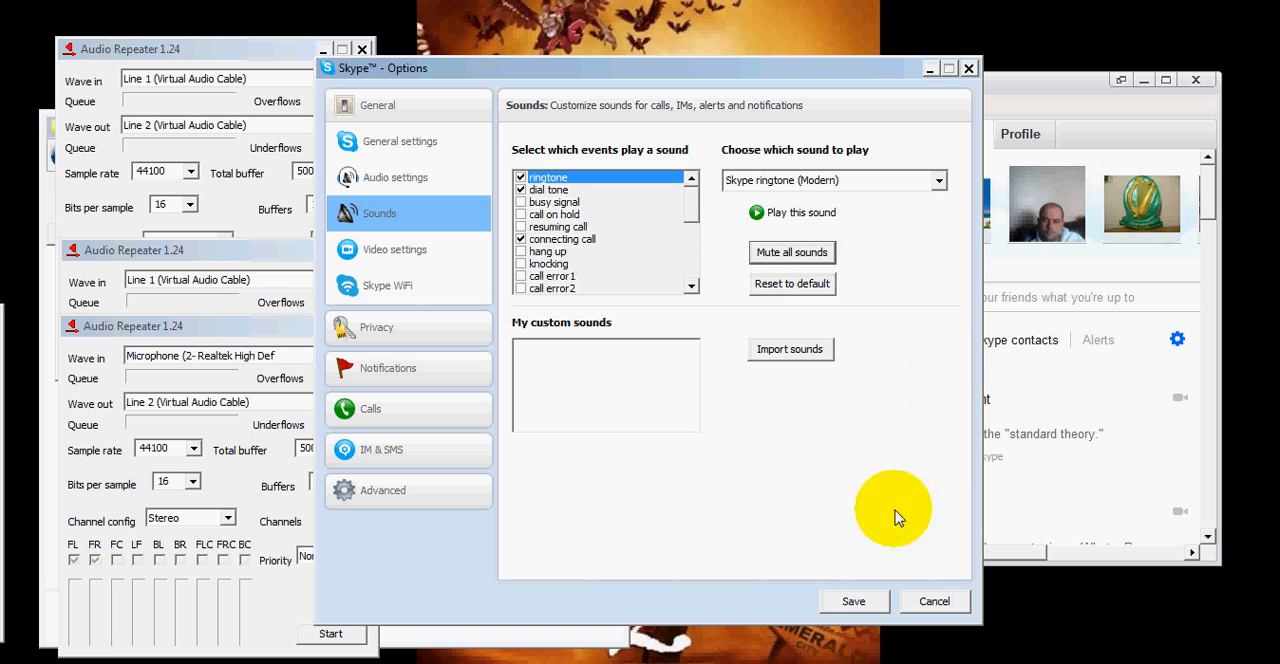
click(928, 606)
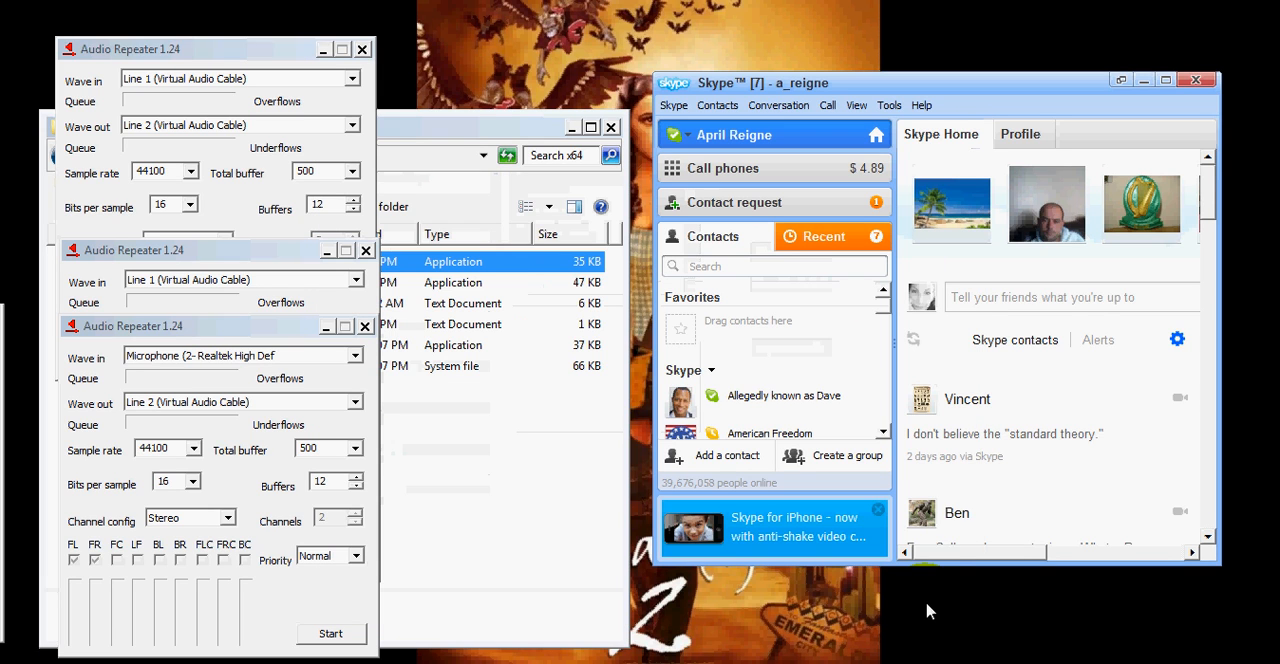
- Close all three Audio Repeater windows, including the microphone repeater
click(363, 49)
click(366, 250)
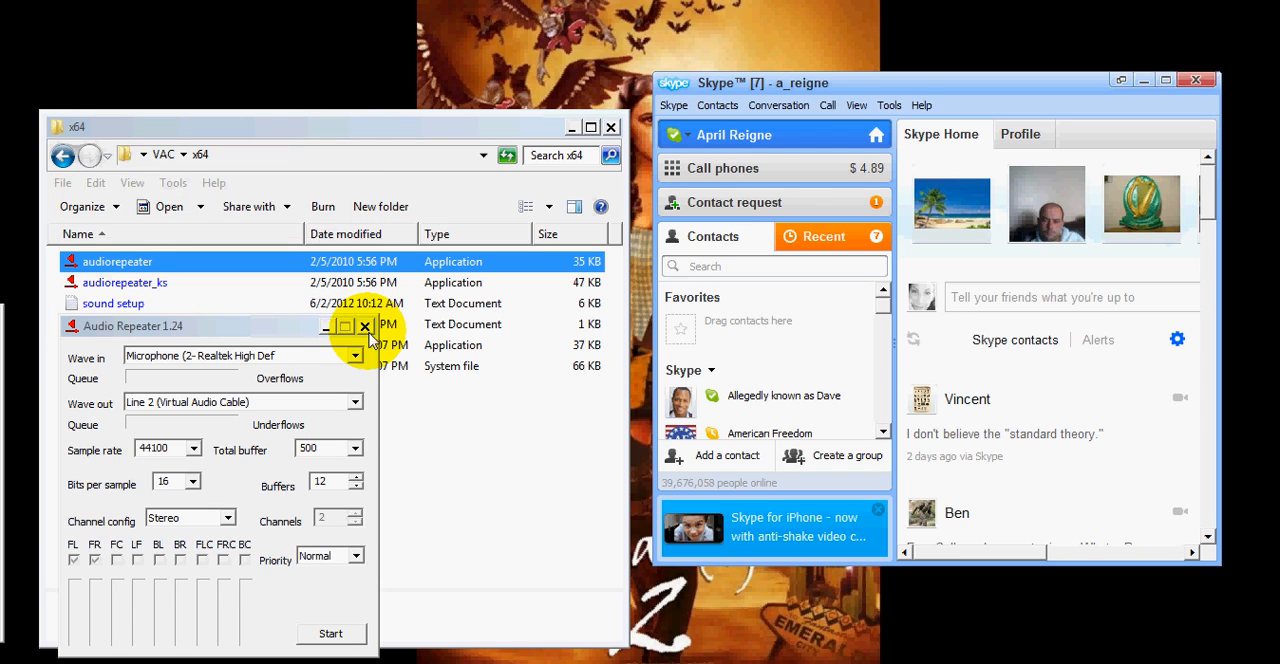
click(364, 326)
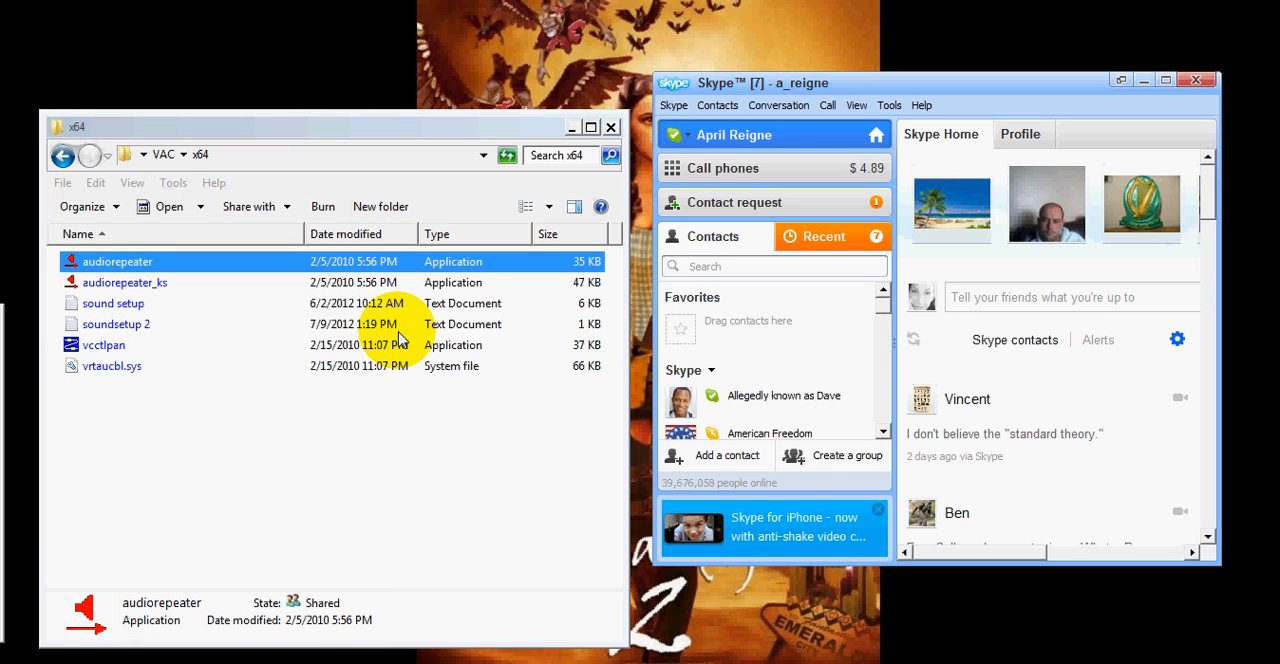
- Launch vcctlpan, attempt a cable driver restart and dismiss the restart warning
click(215, 440)
click(104, 345)
right_click(107, 347)
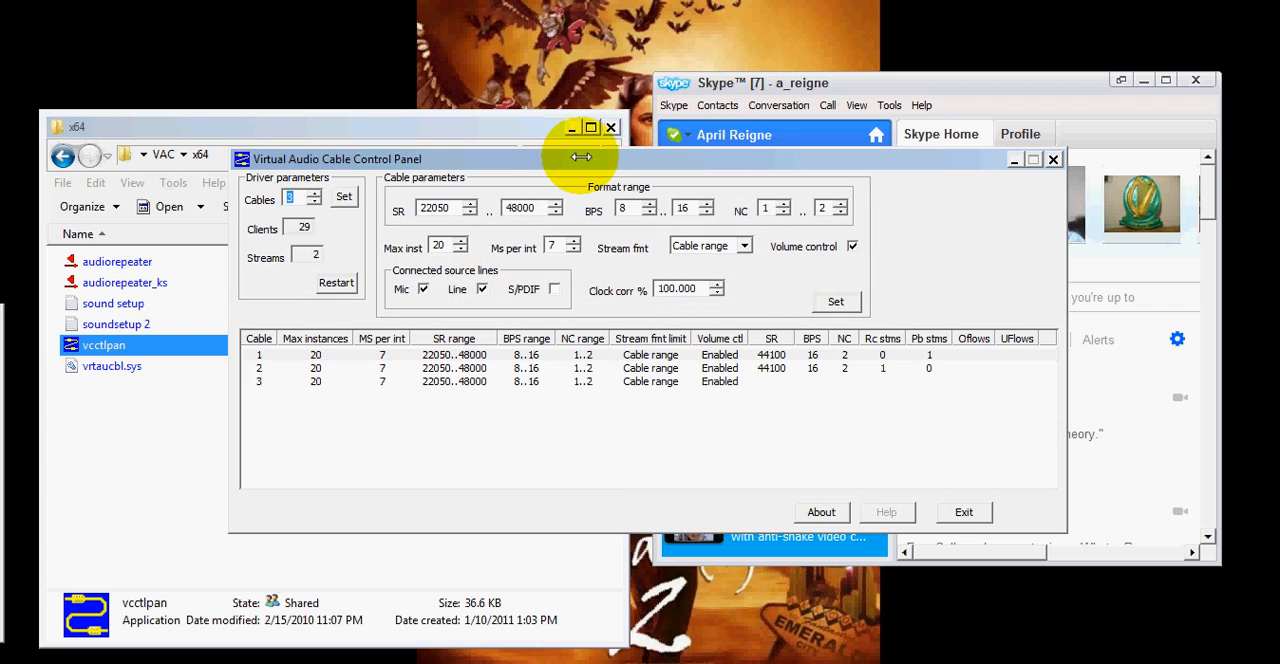
drag(578, 161, 612, 115)
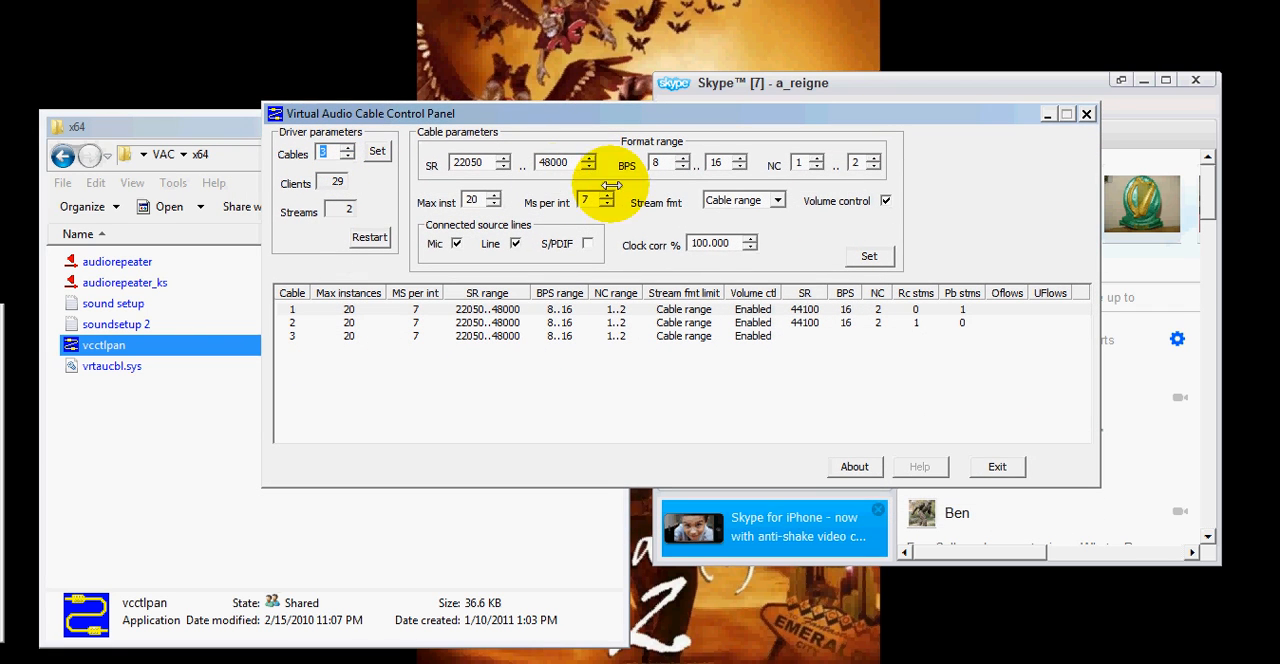
click(369, 237)
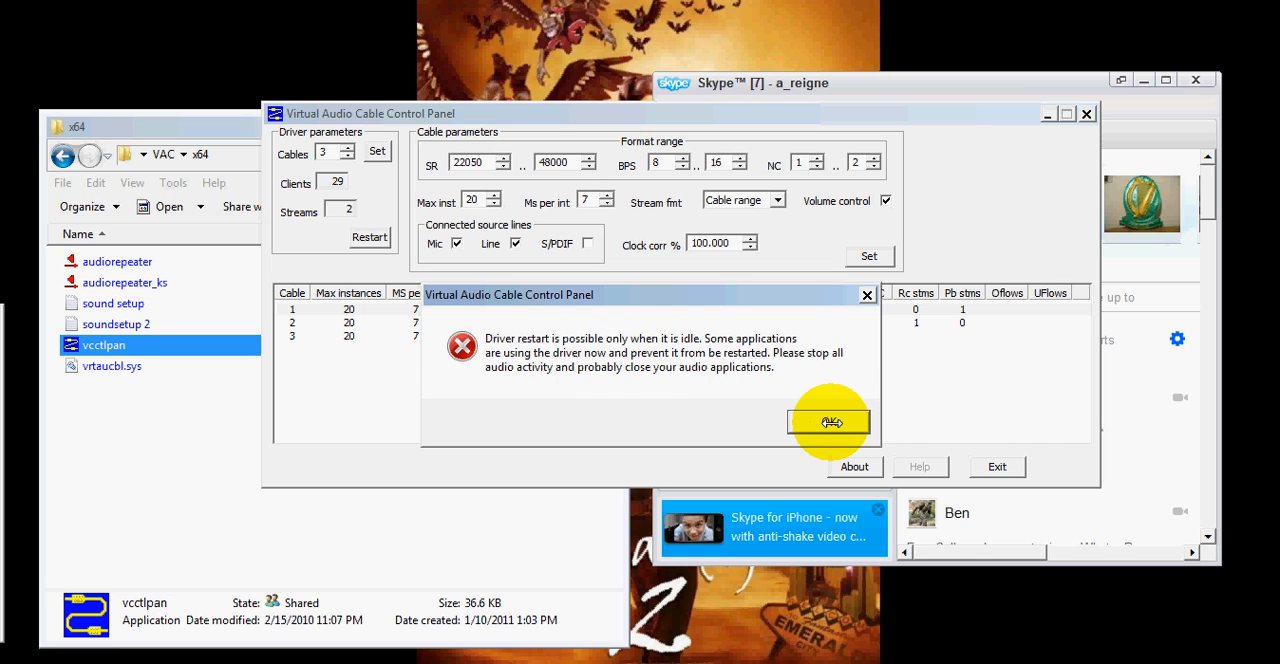
click(832, 421)
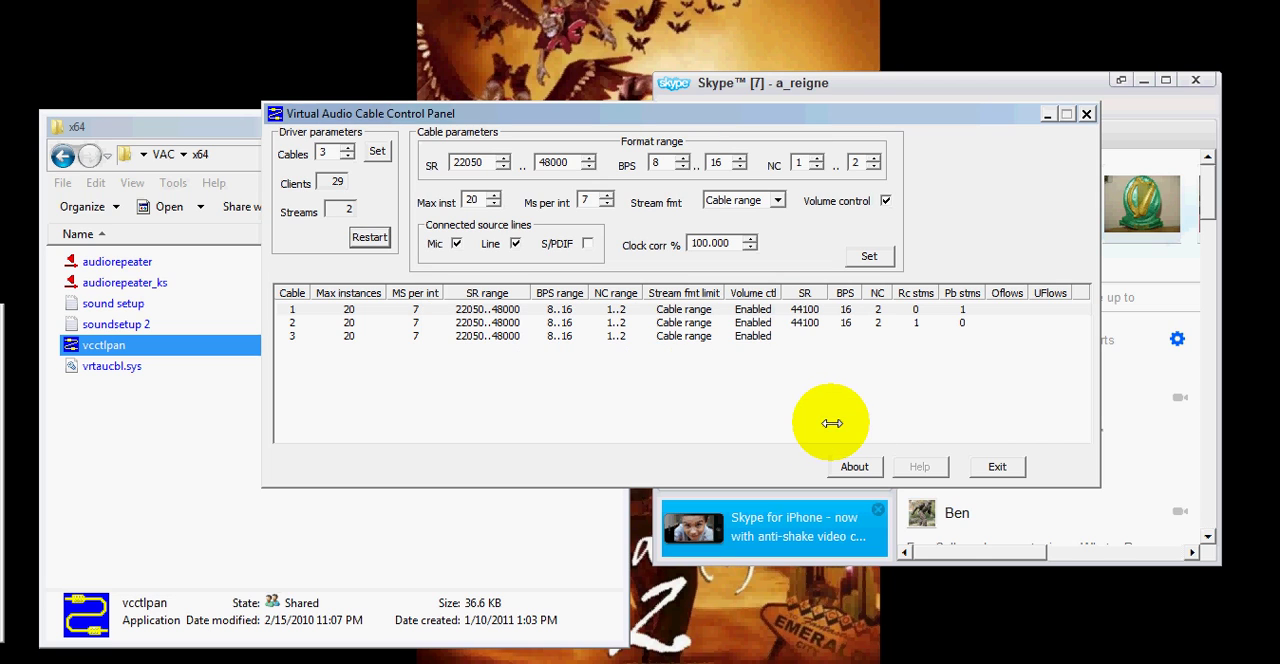
- Check cable 3 and the tray icons, then exit the Virtual Audio Cable control panel
click(752, 337)
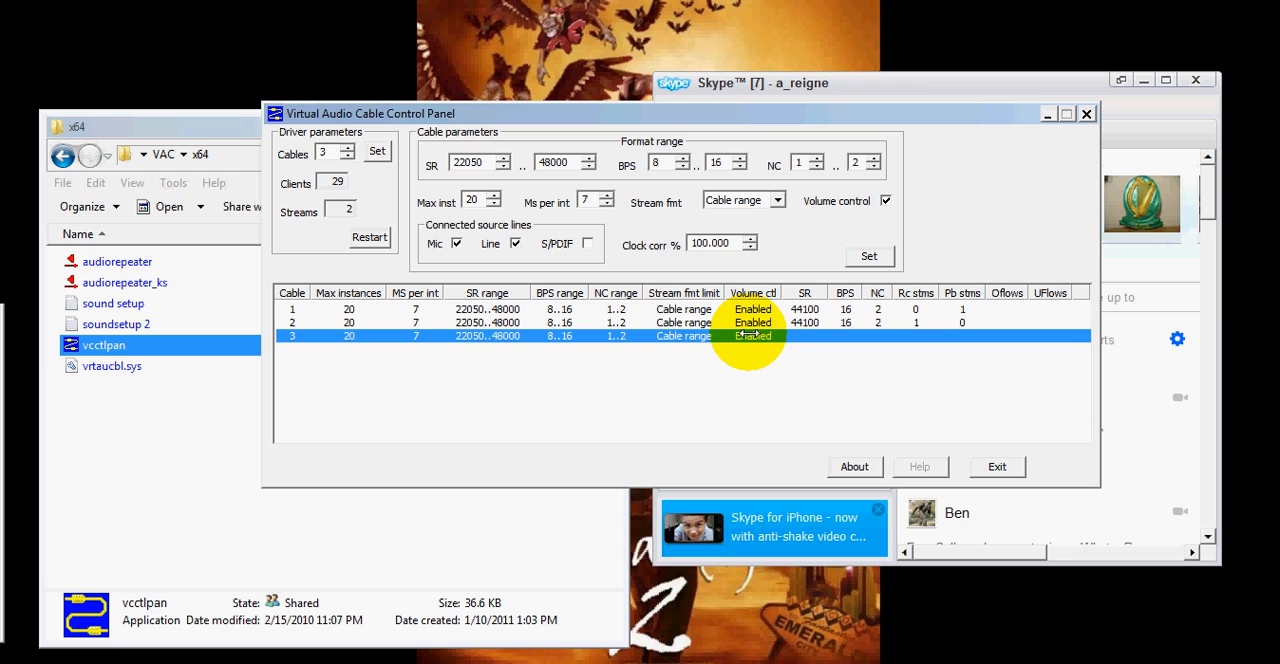
click(1040, 600)
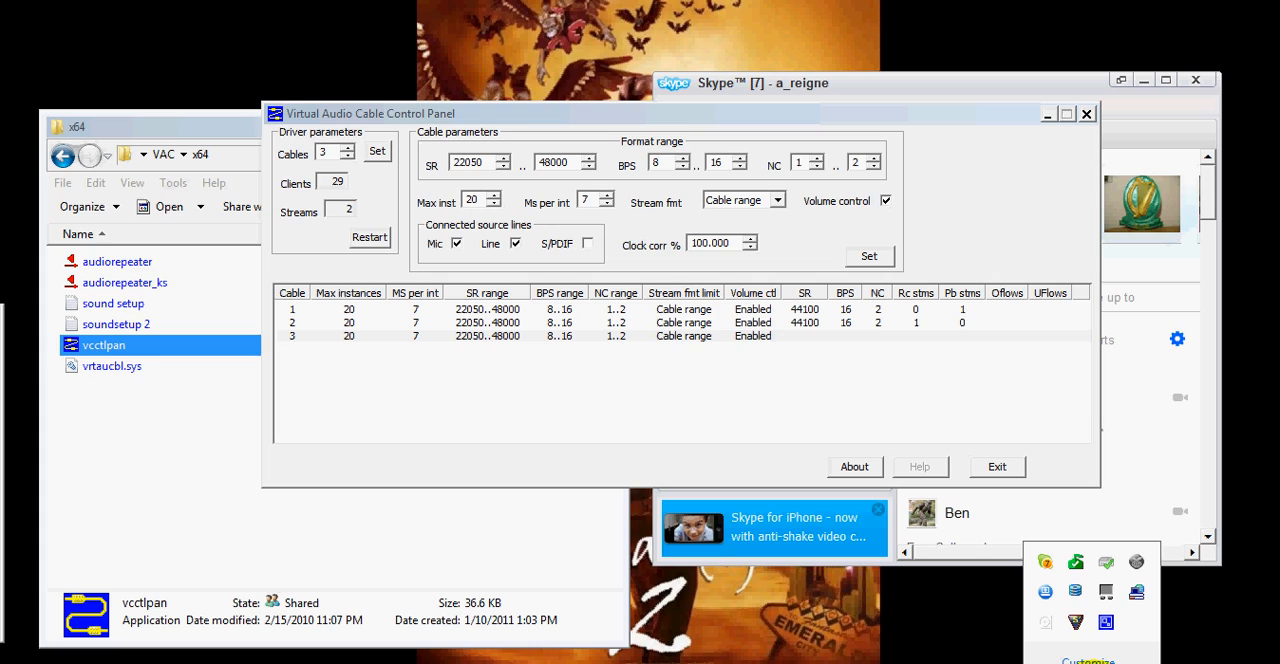
click(745, 398)
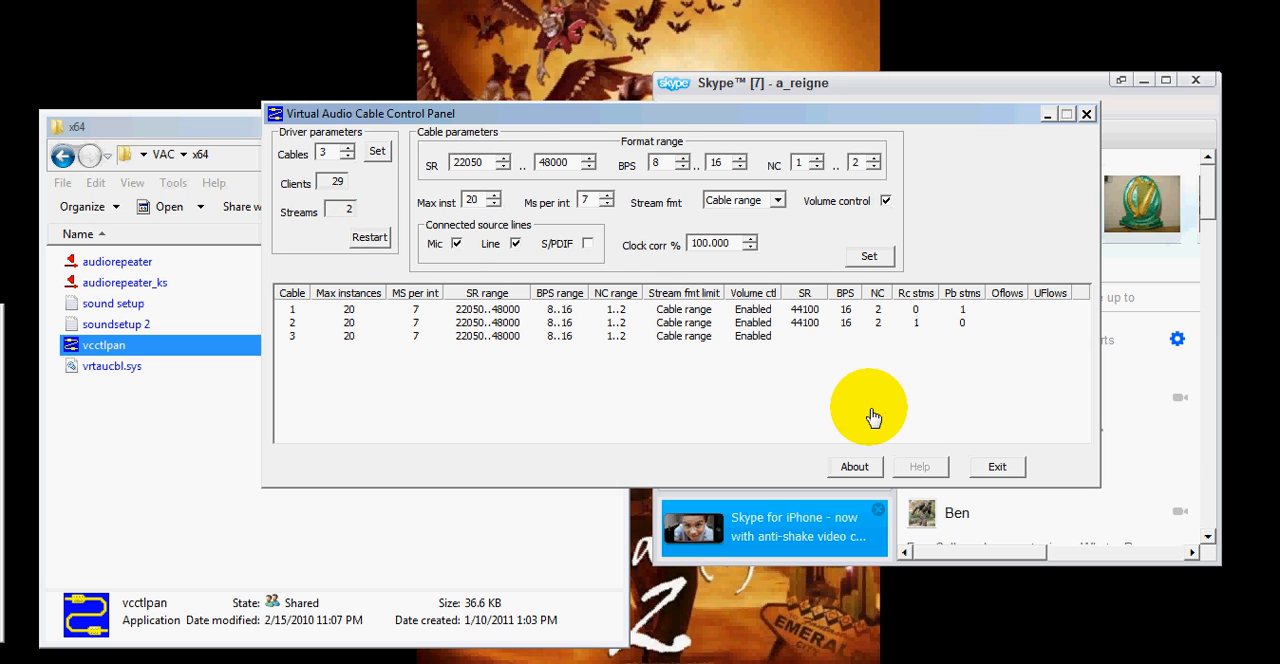
click(1000, 468)
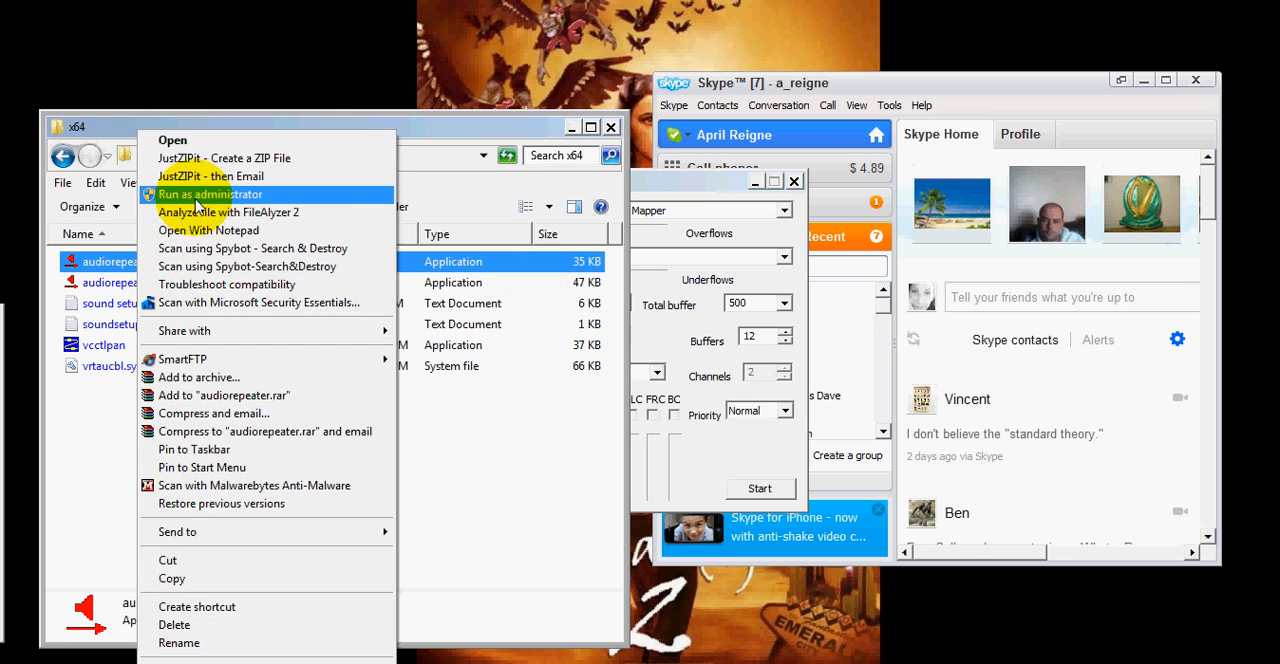
- Run audiorepeater as administrator and start it repeating Line 1 into Line 2
click(196, 194)
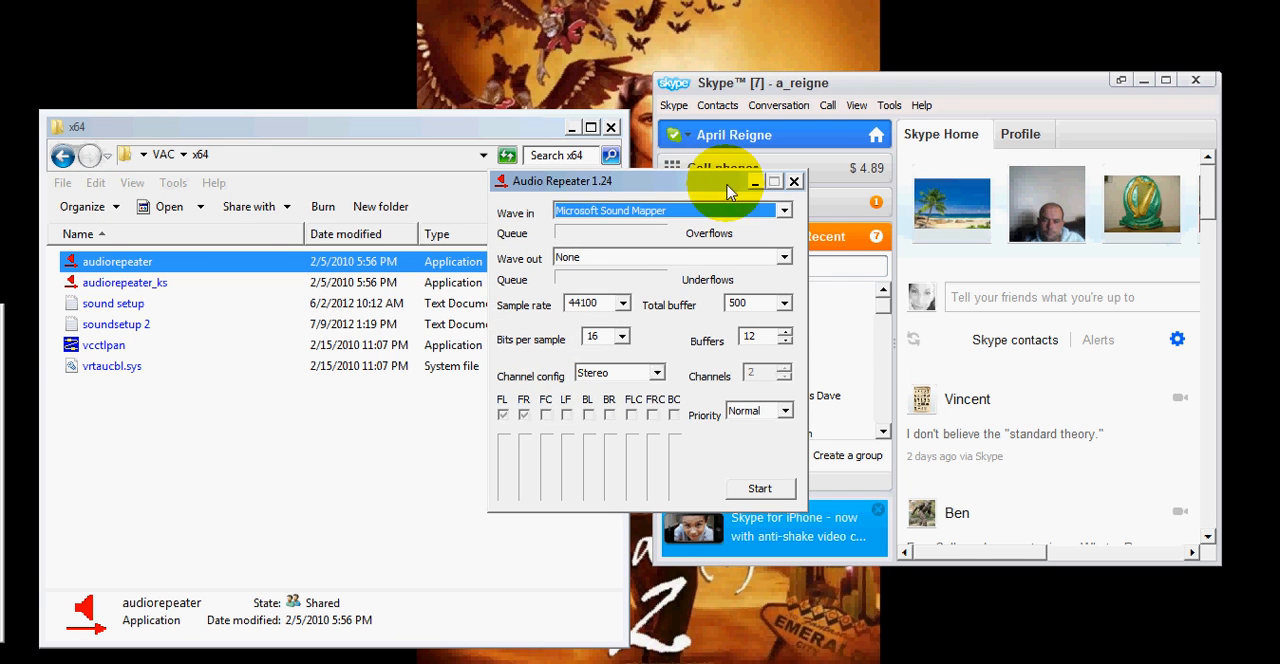
drag(680, 180, 298, 52)
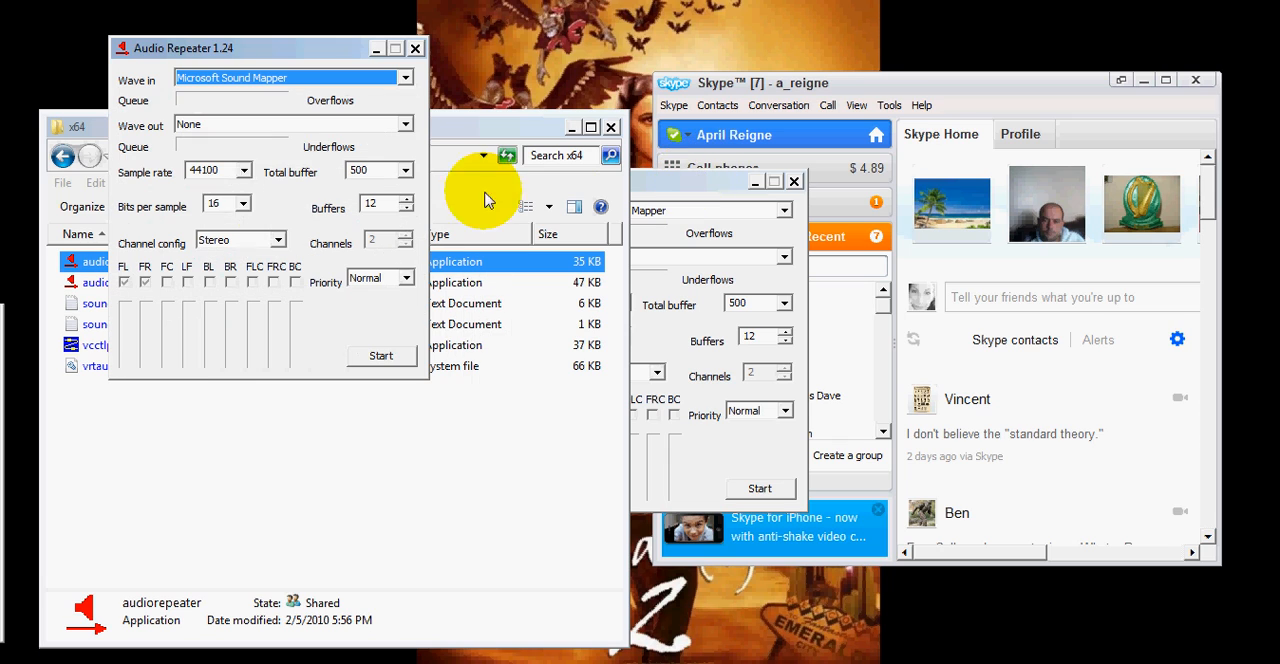
click(230, 80)
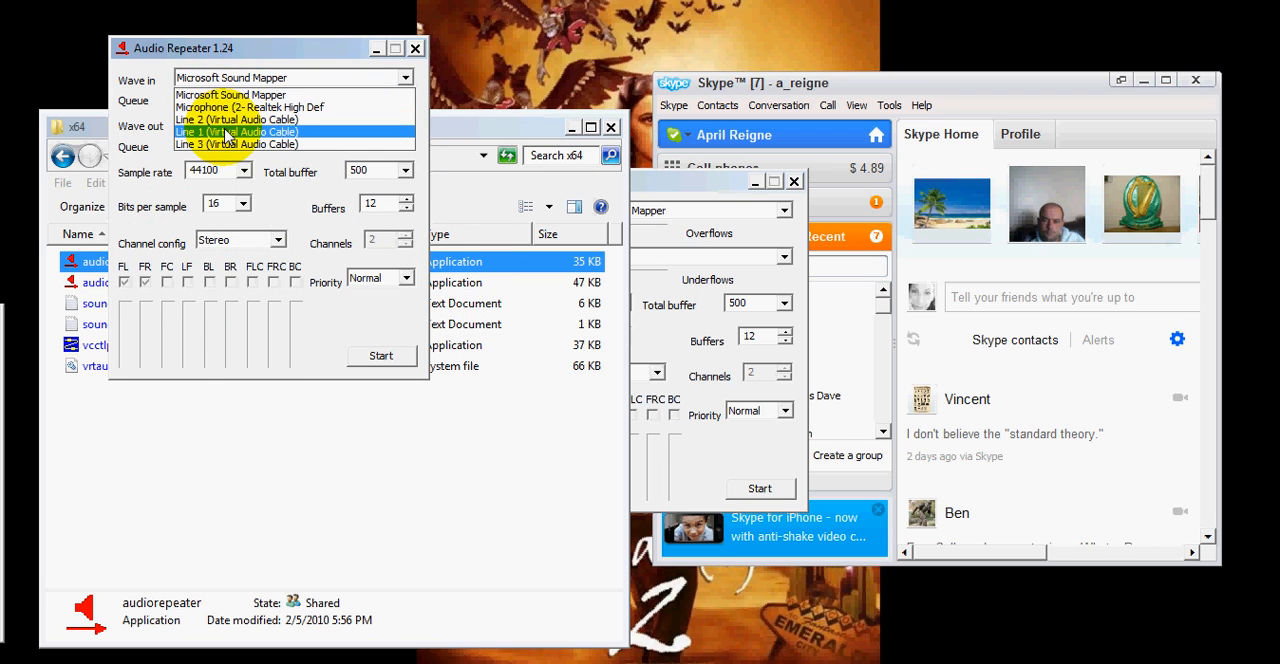
click(236, 98)
click(230, 125)
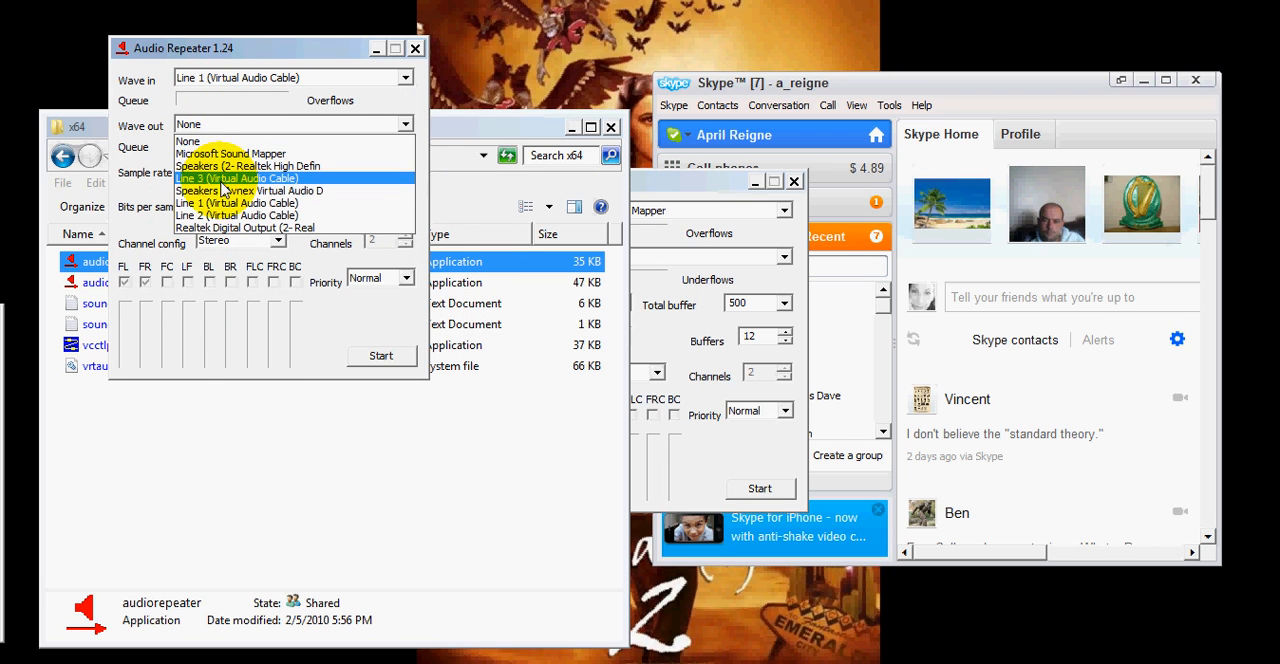
click(236, 215)
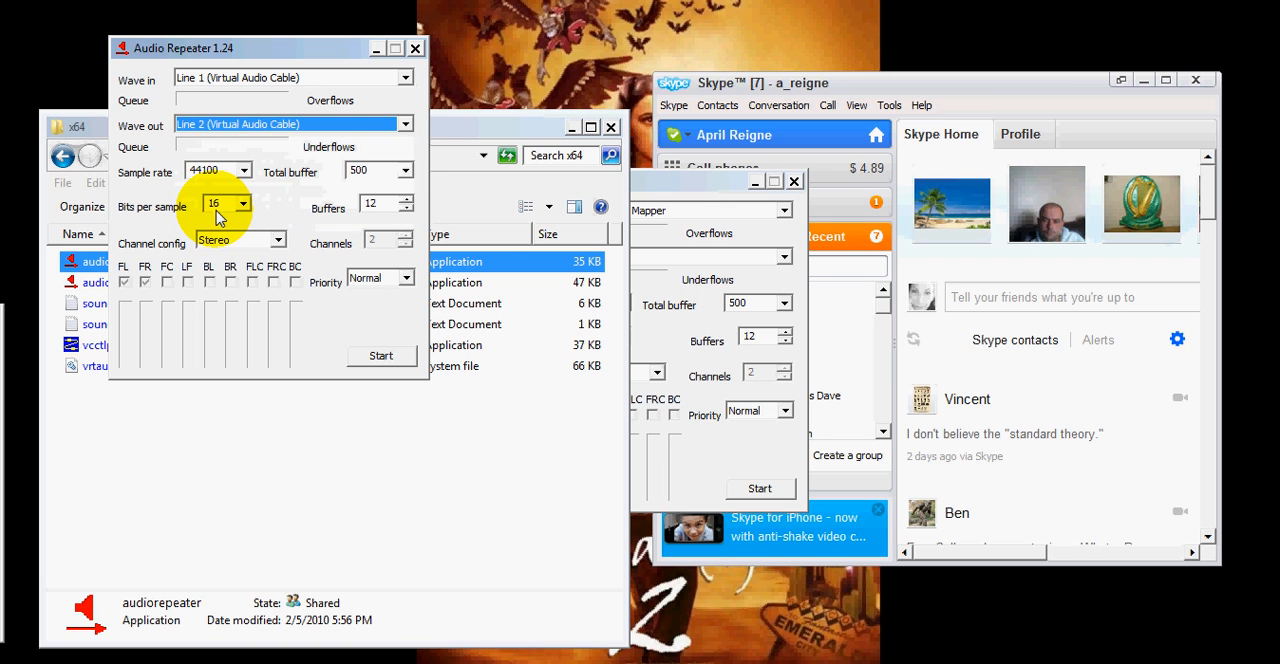
click(381, 356)
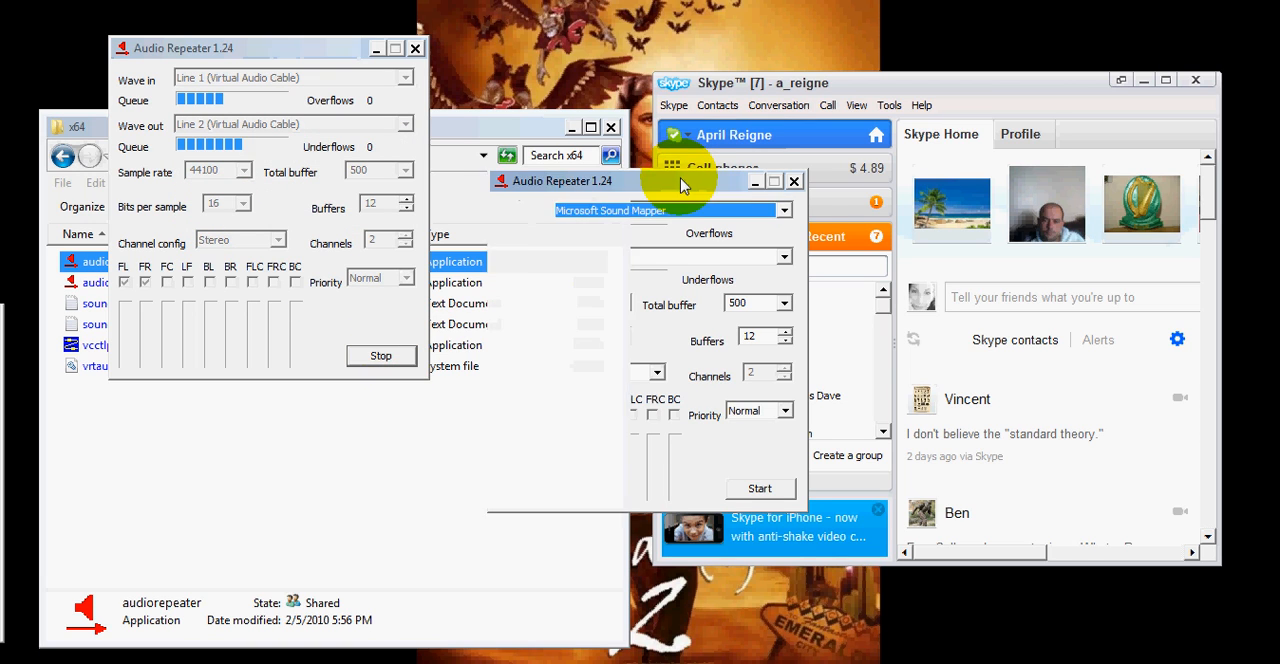
- Start a second repeater sending Line 1 to the Realtek speakers
drag(720, 183, 250, 168)
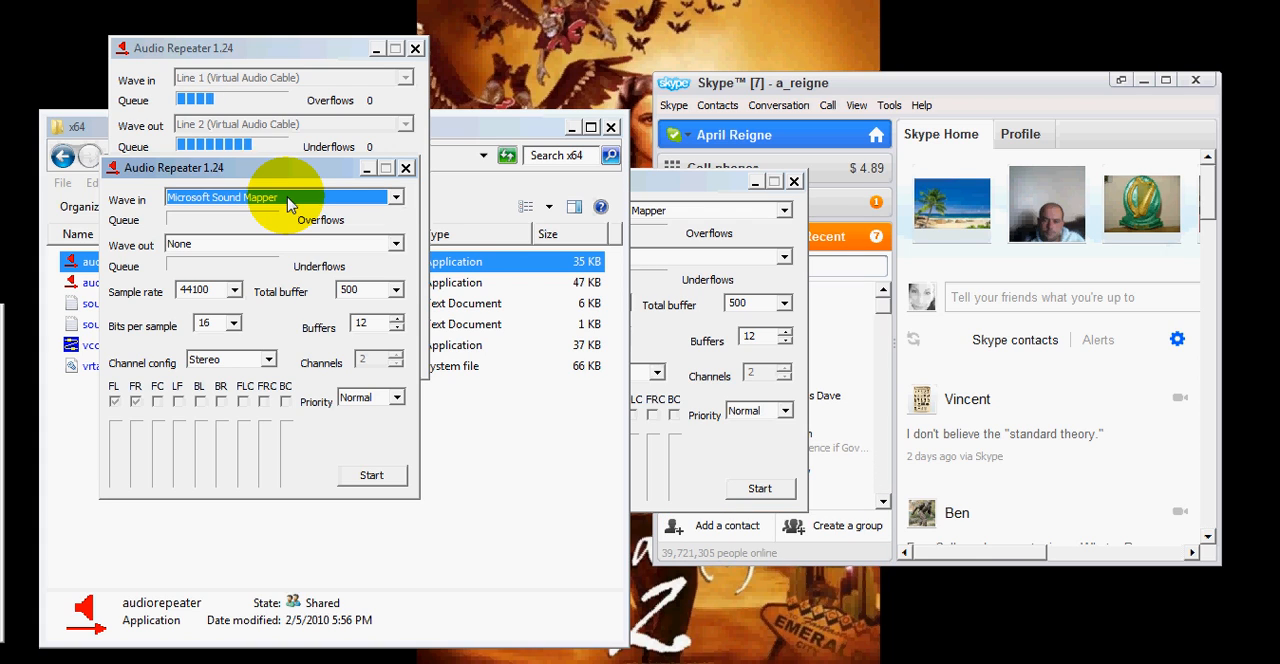
click(288, 198)
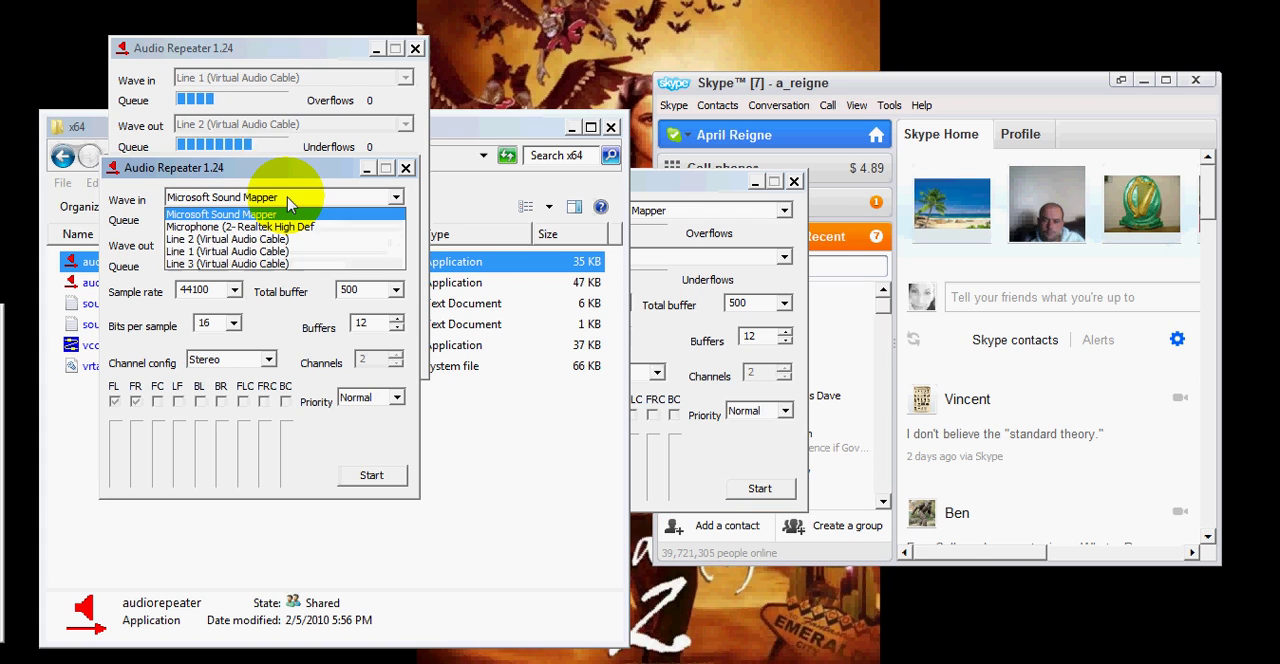
click(258, 253)
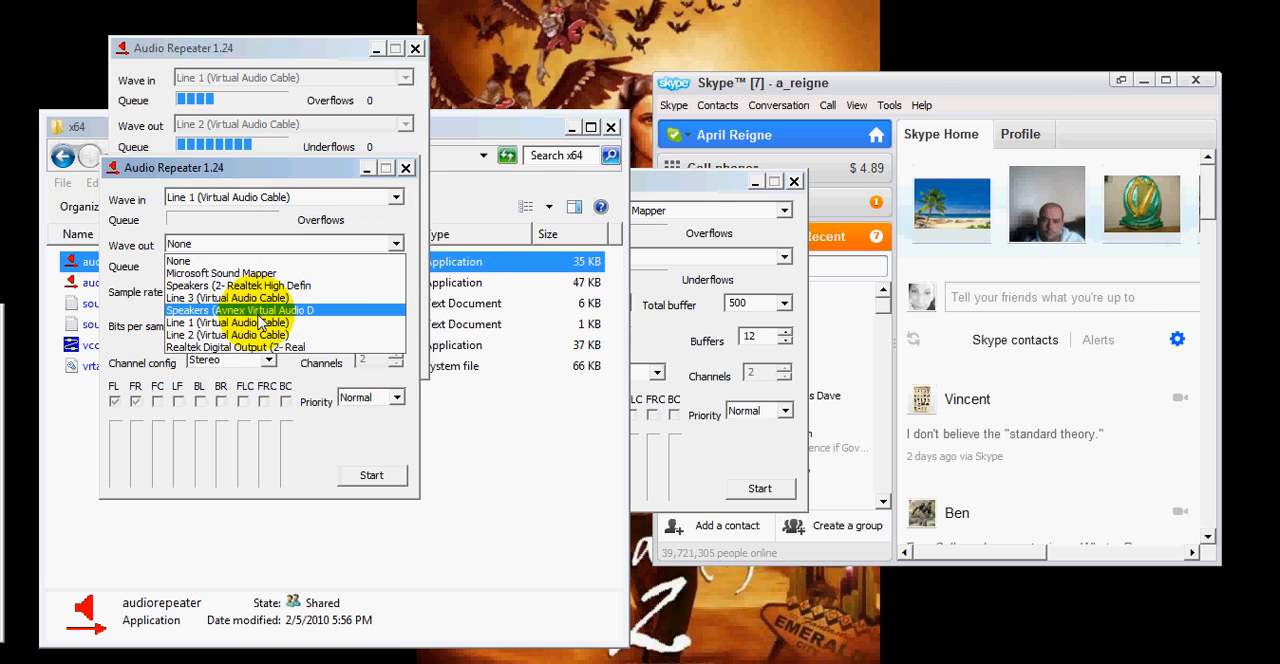
click(258, 311)
click(250, 244)
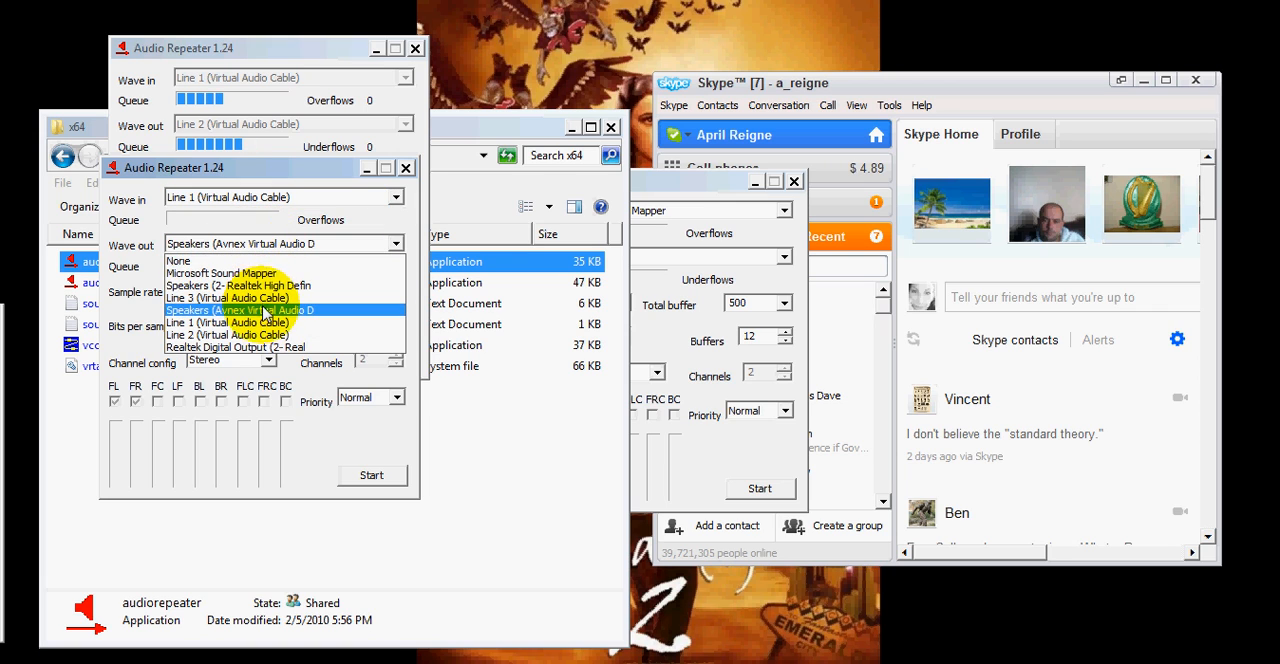
click(250, 285)
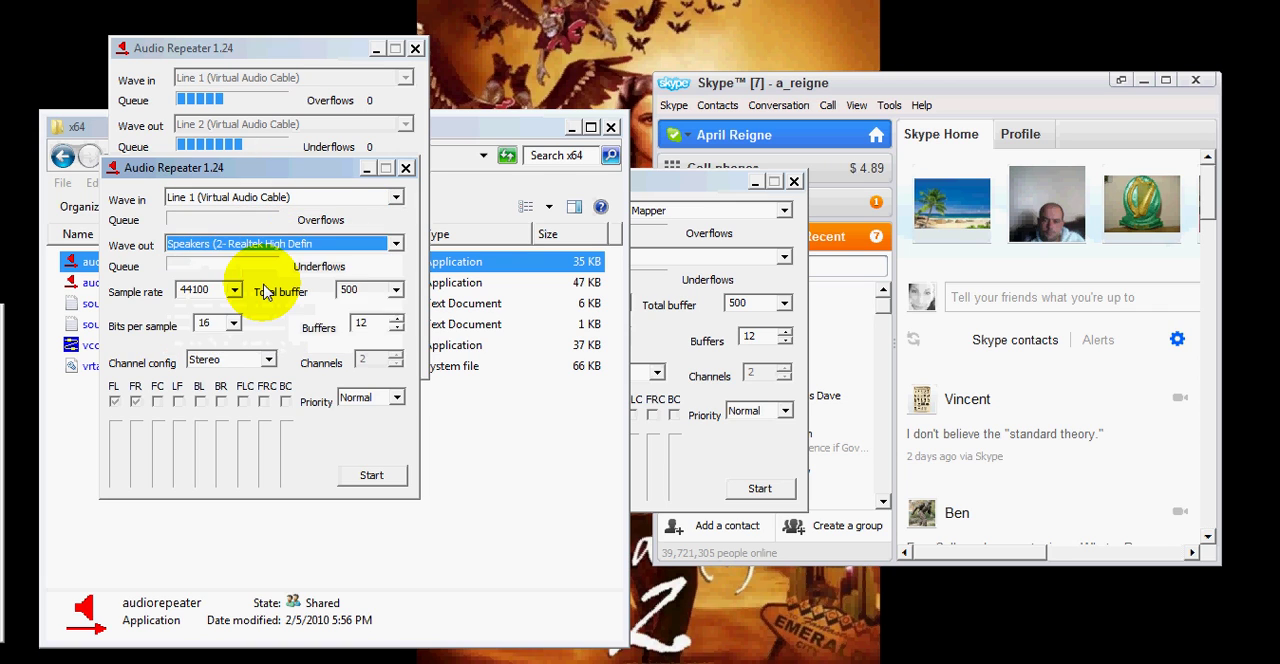
click(371, 475)
- Start a third repeater sending the Realtek microphone into Line 2
drag(690, 181, 240, 243)
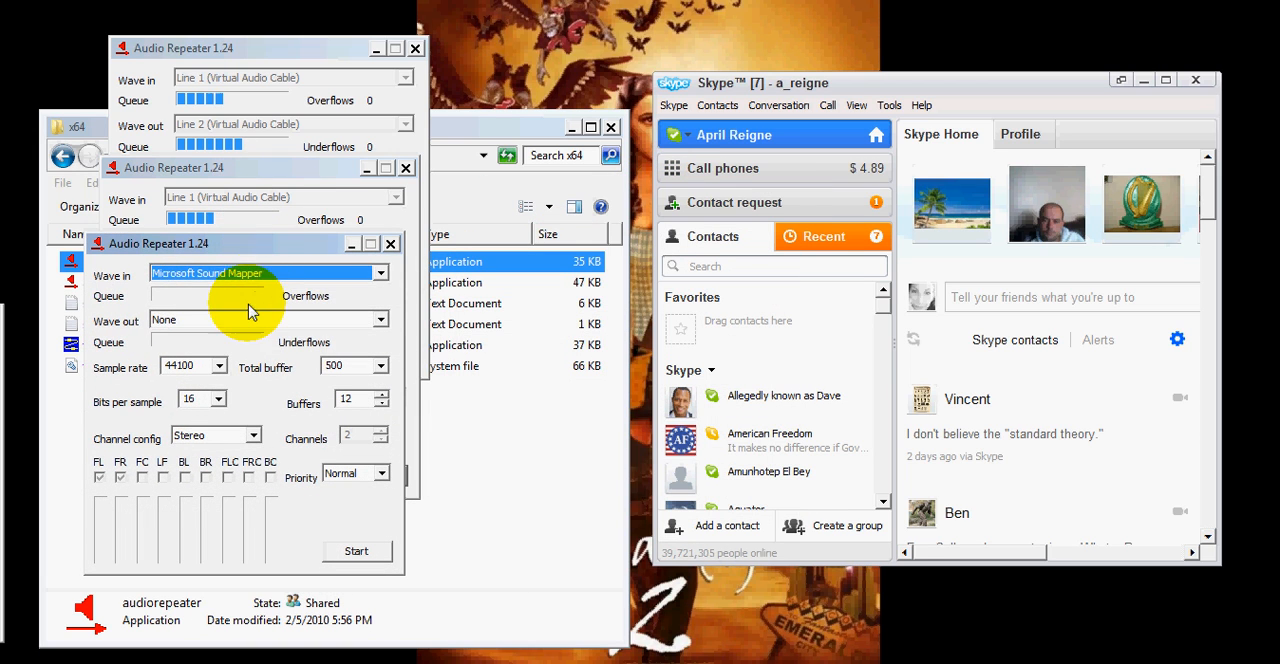
click(257, 274)
click(243, 300)
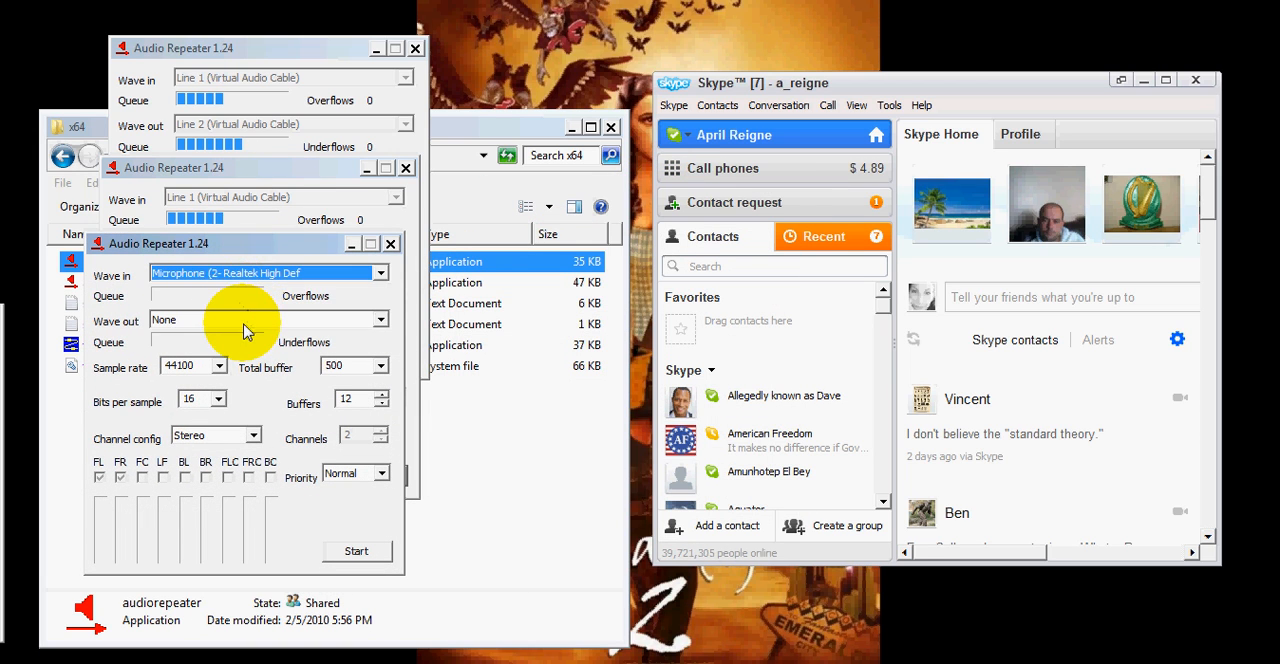
click(247, 322)
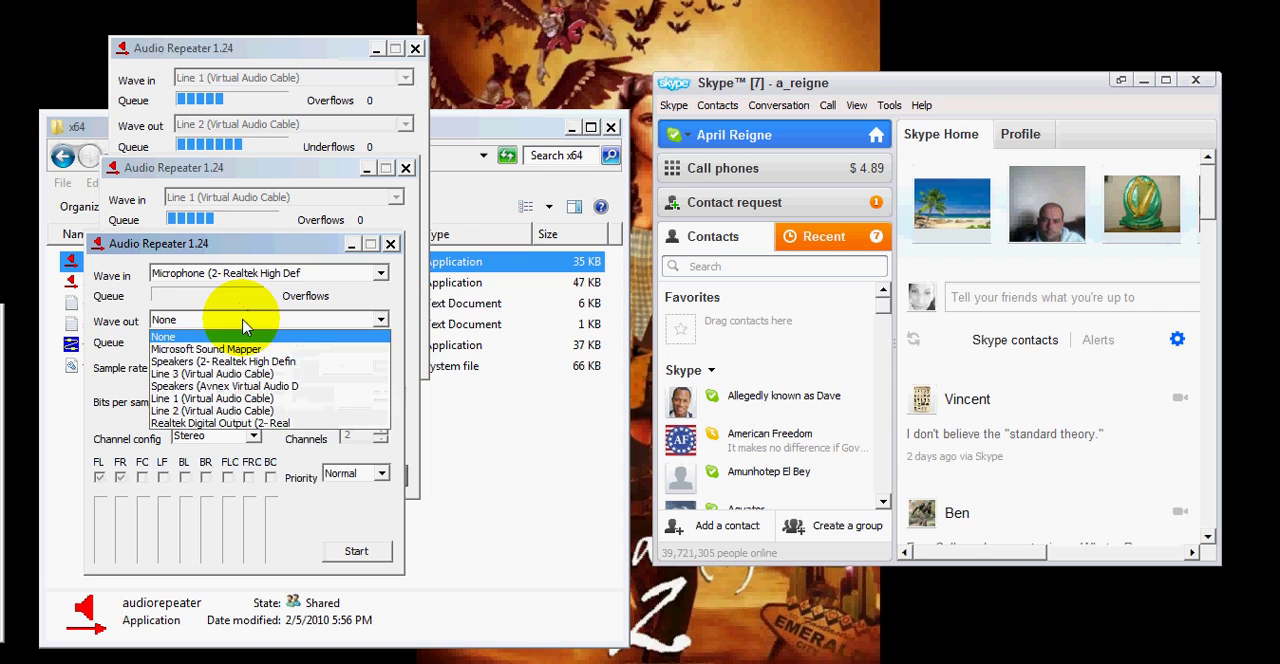
click(215, 411)
click(356, 551)
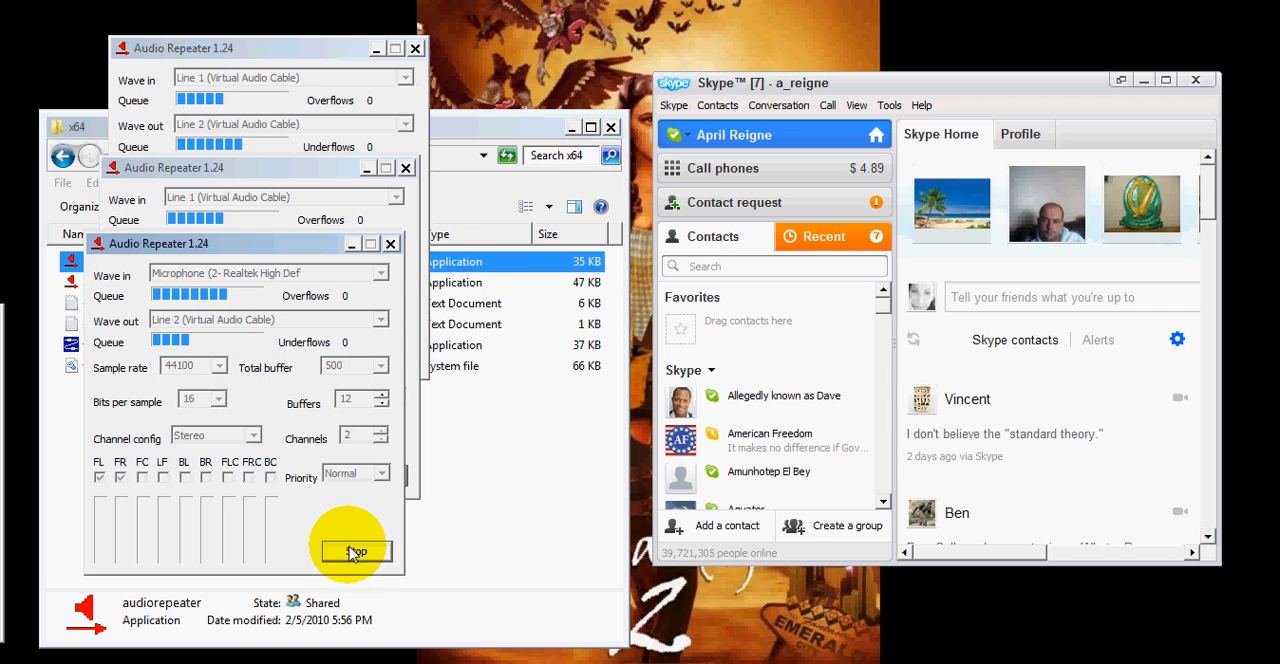
- Set Skype speakers to Line 1 (Virtual Audio Cable), mute all sounds and save
click(888, 106)
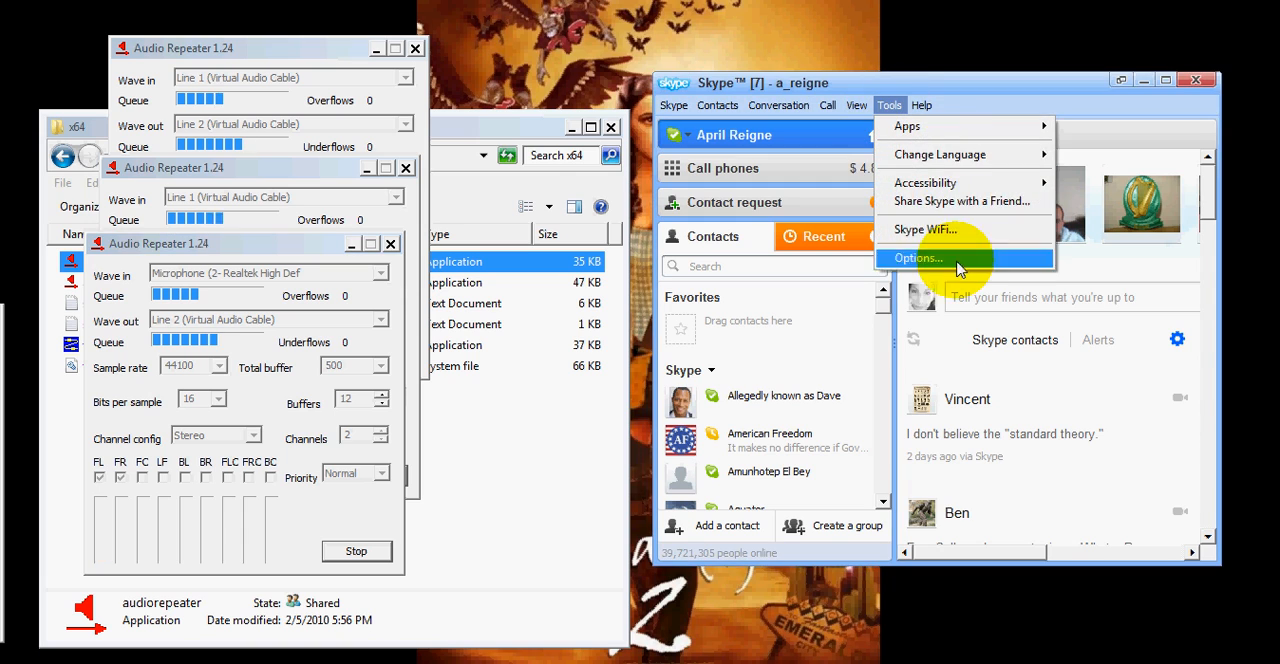
click(947, 261)
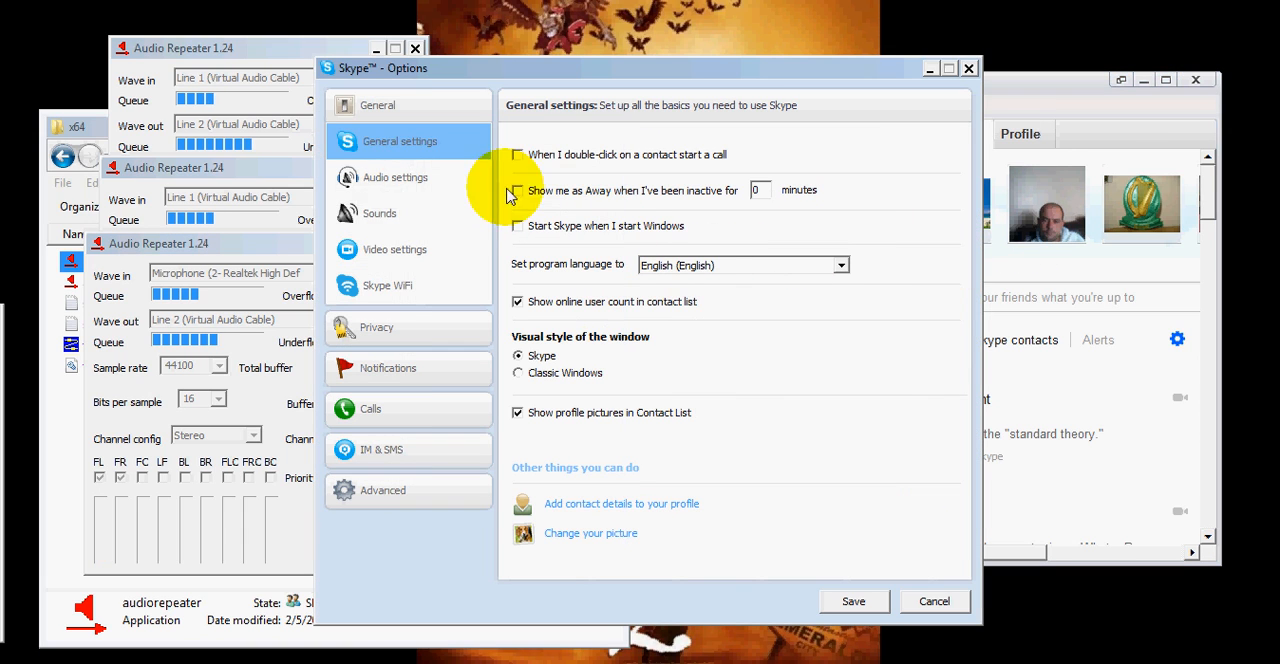
click(388, 180)
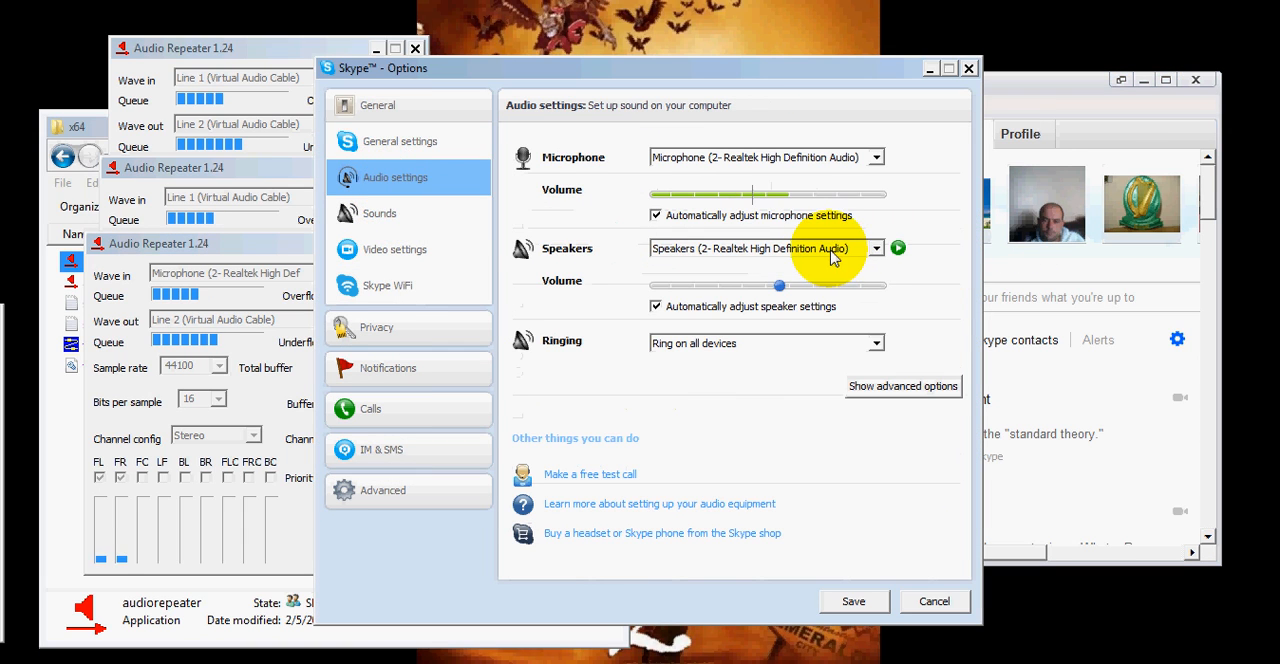
click(862, 248)
click(755, 278)
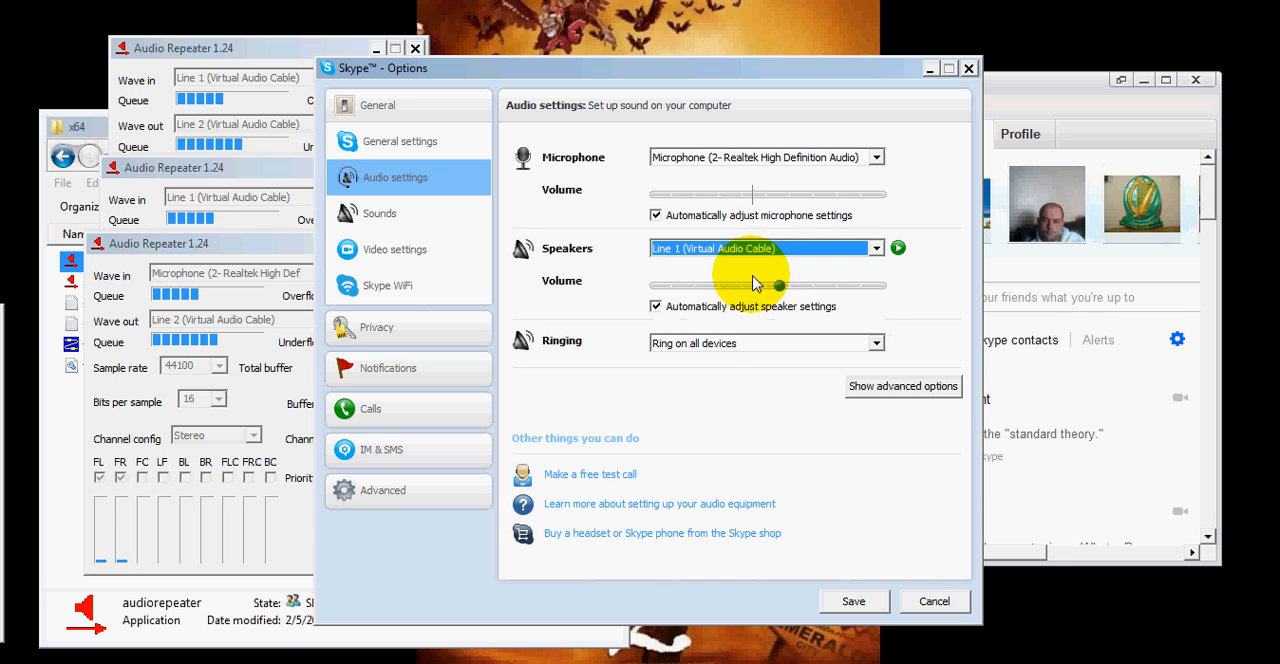
click(379, 213)
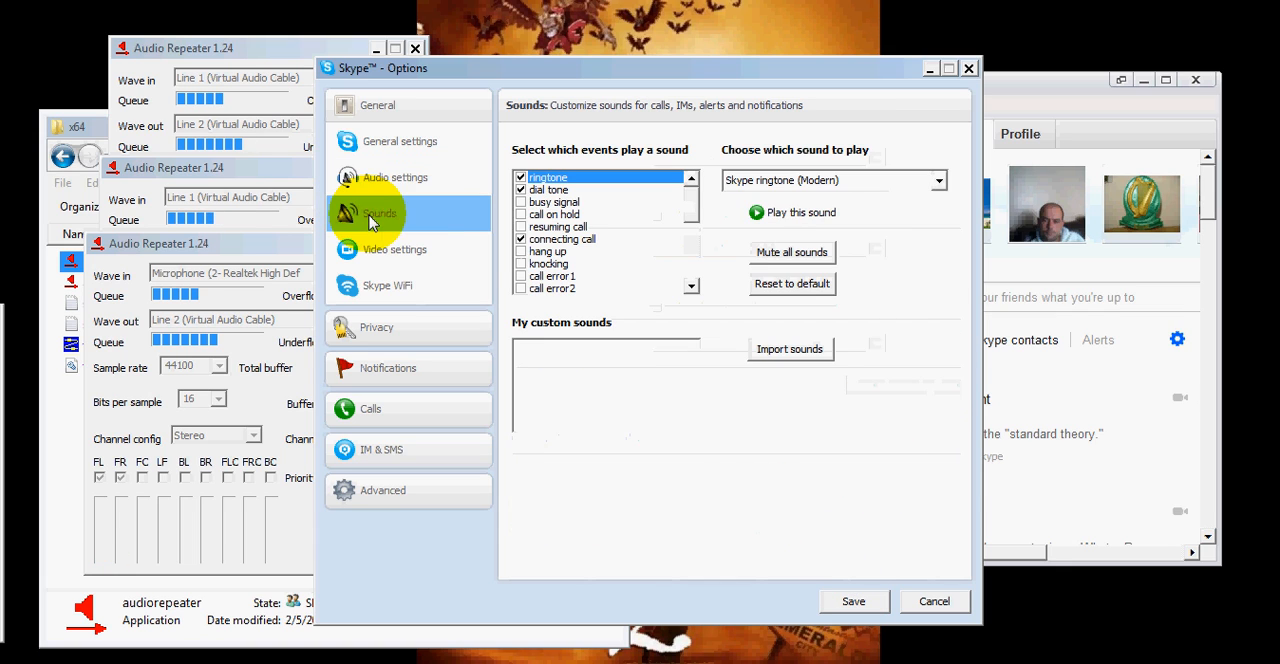
click(791, 252)
click(853, 601)
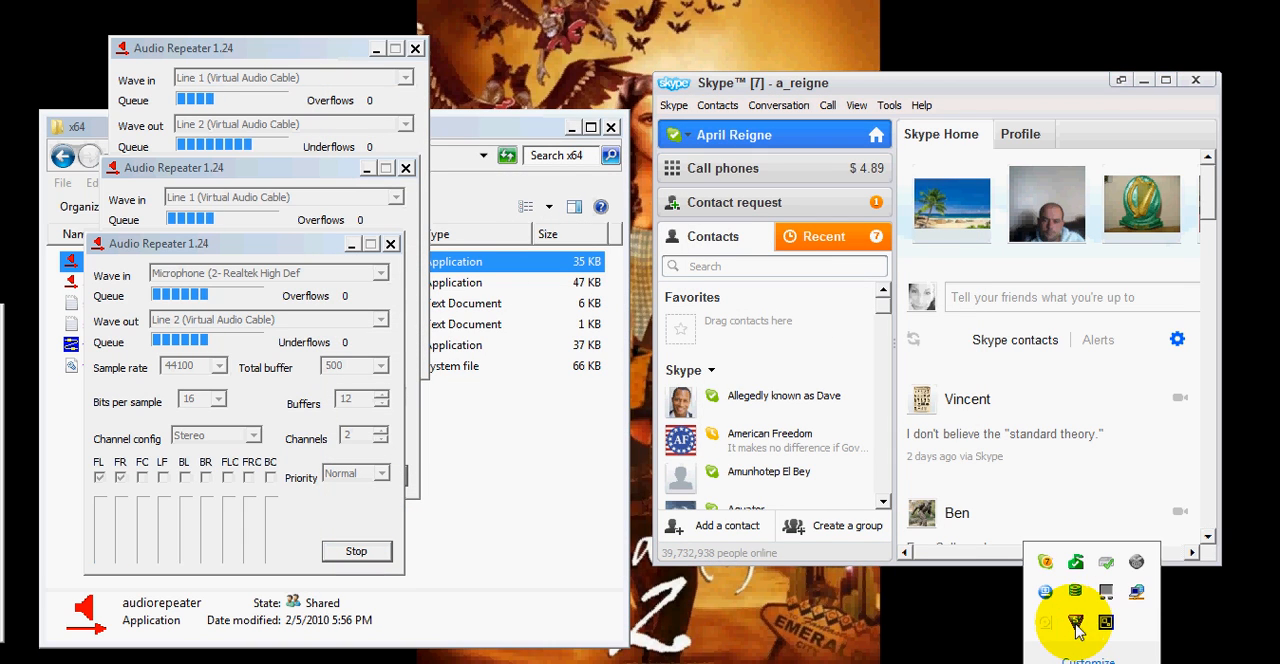
- Show SAM Broadcaster, load Sign of the Times into Deck A and preview it on cue
right_click(1076, 626)
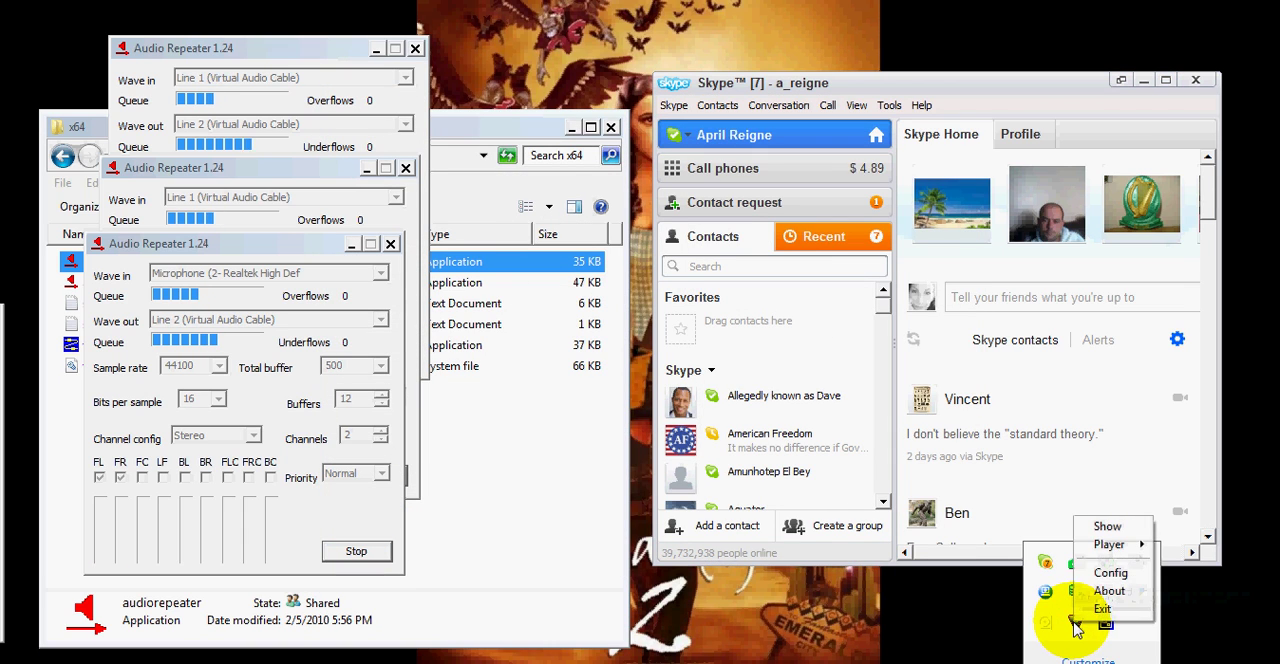
click(1108, 522)
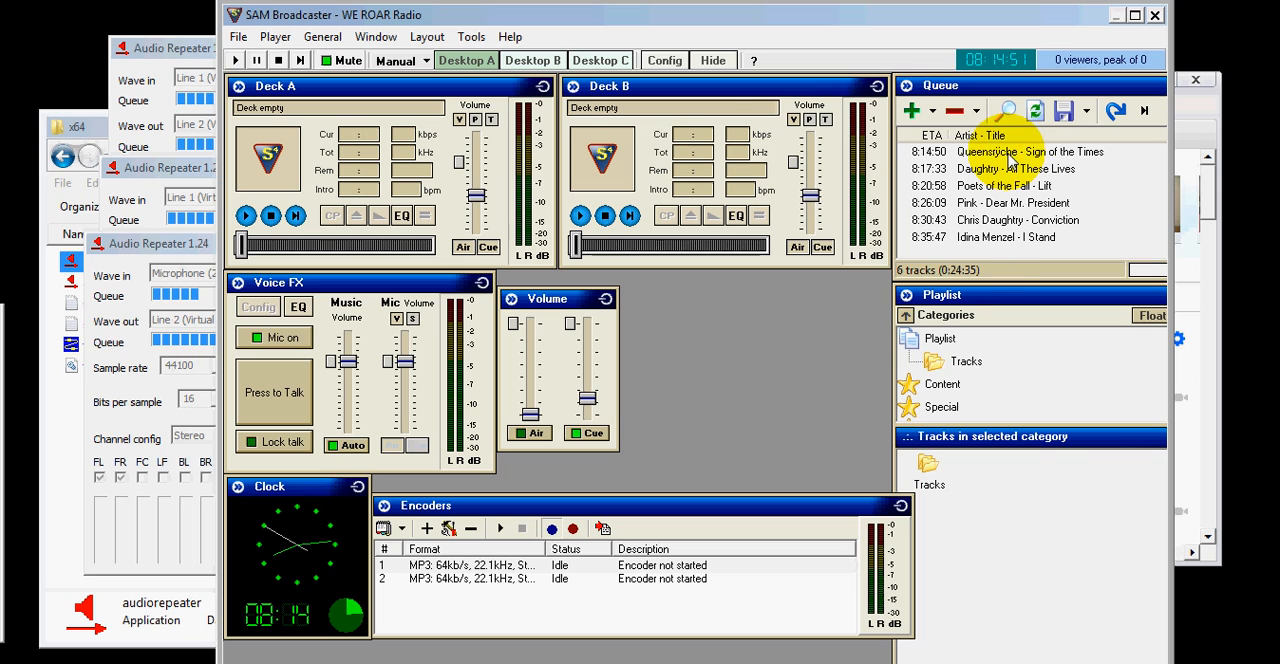
click(930, 152)
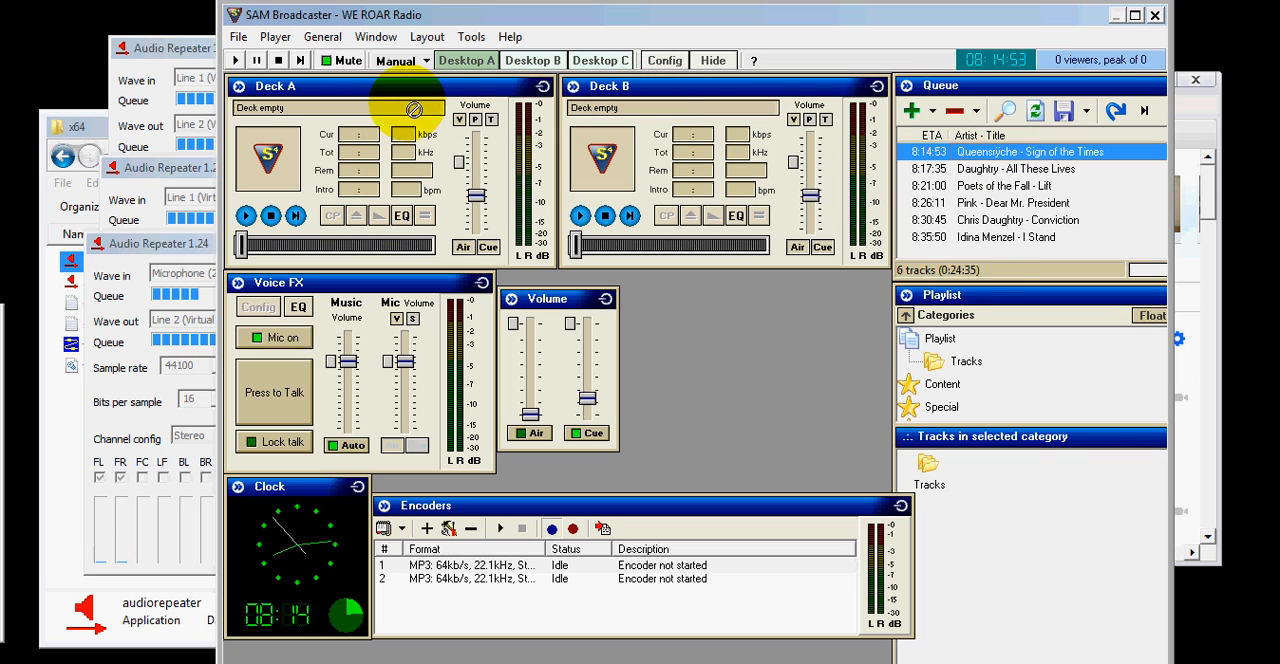
drag(930, 152, 352, 112)
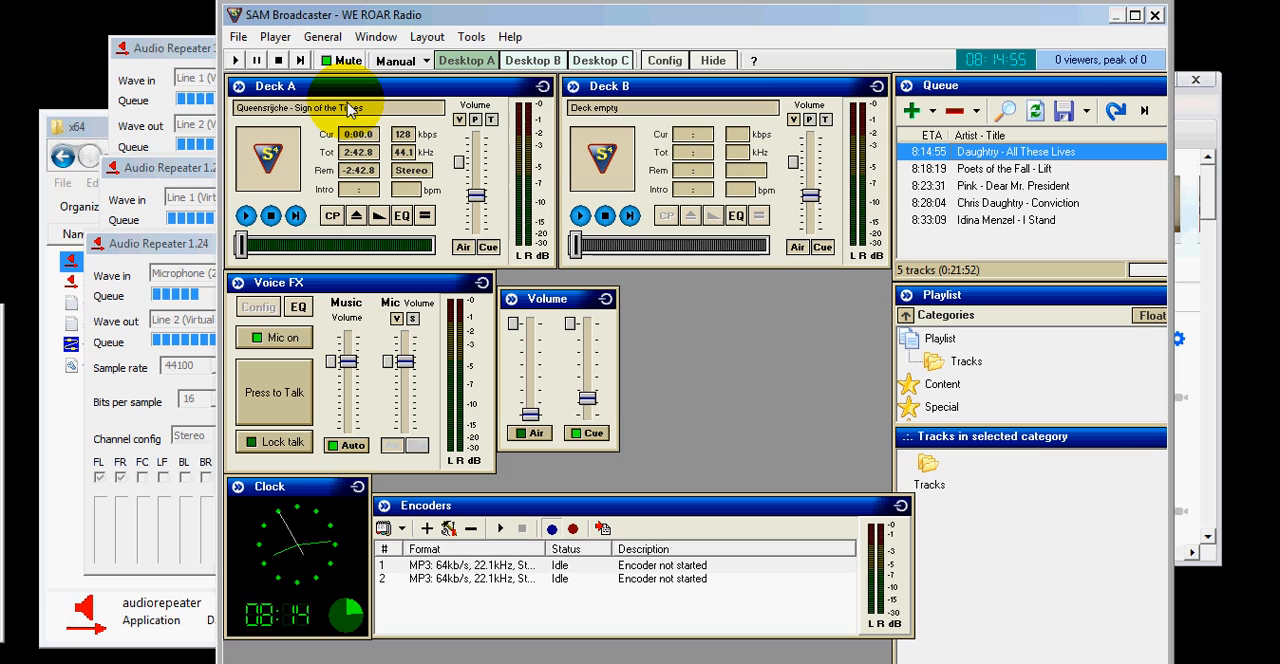
click(488, 247)
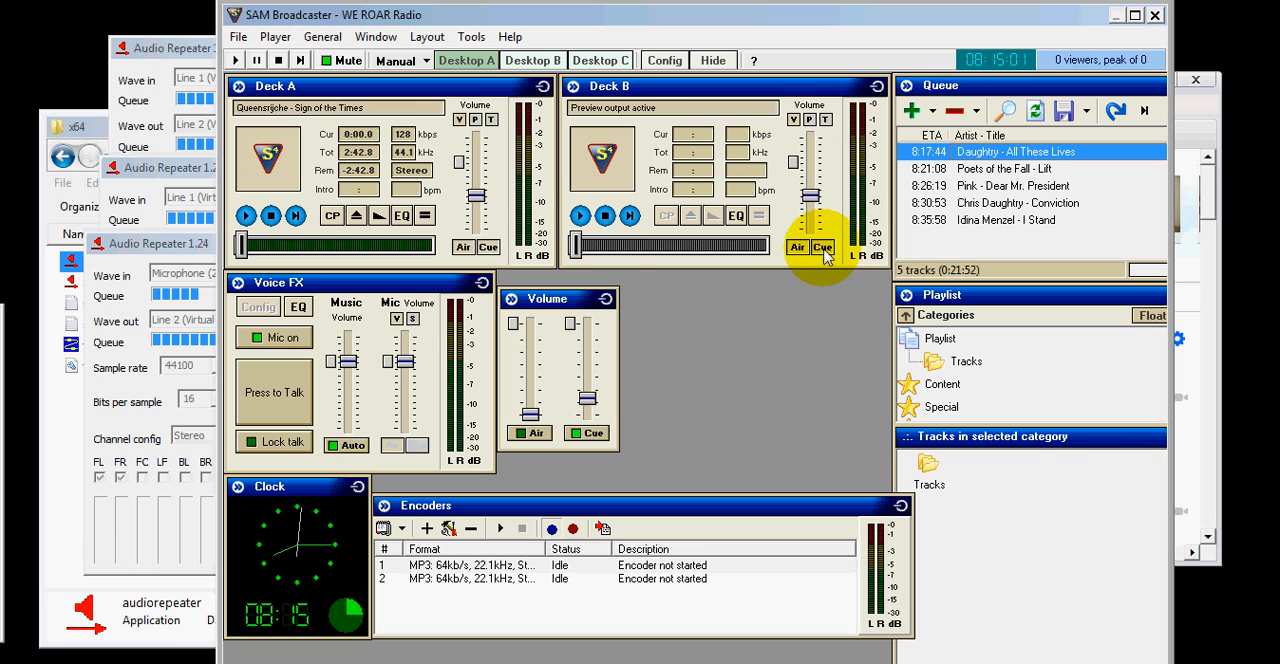
- Play the song on Deck A, lock then release the talk channel, and stop it
click(246, 216)
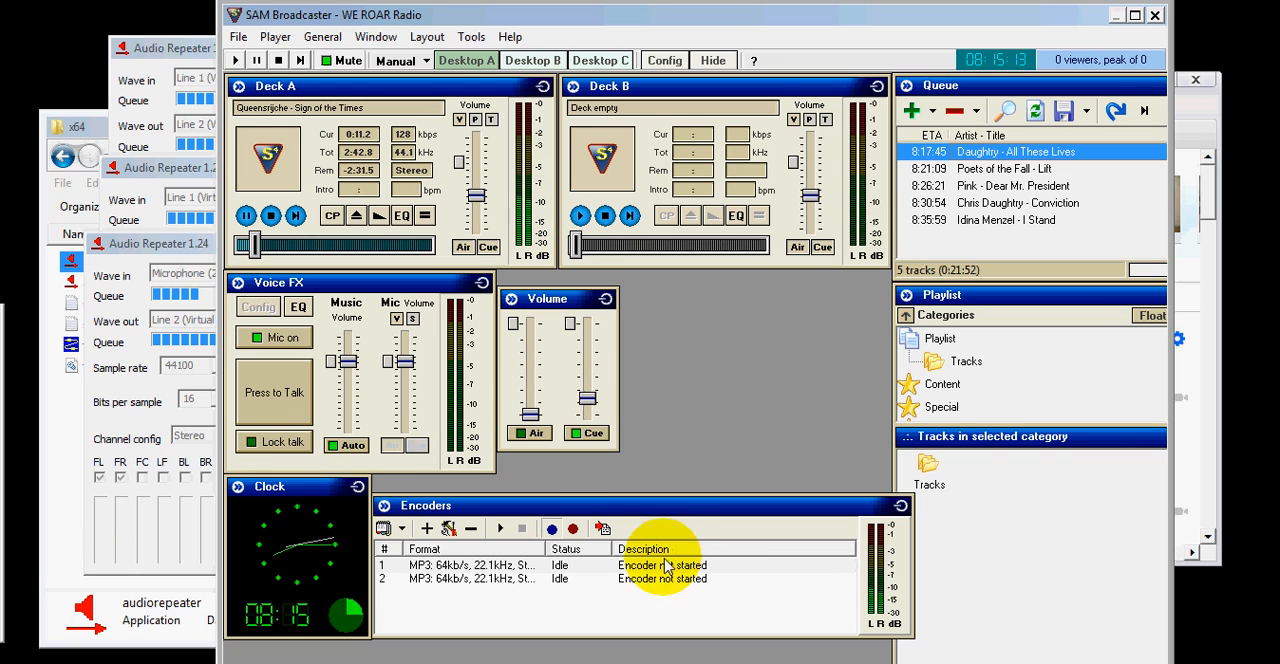
click(270, 444)
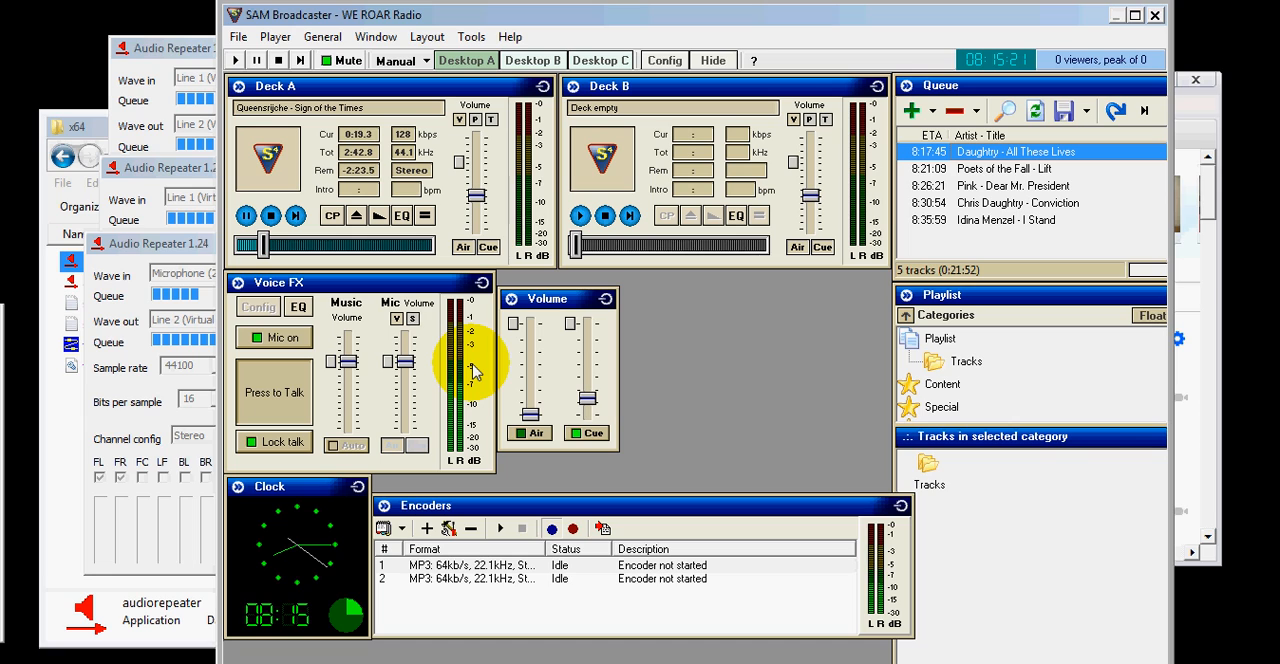
click(285, 448)
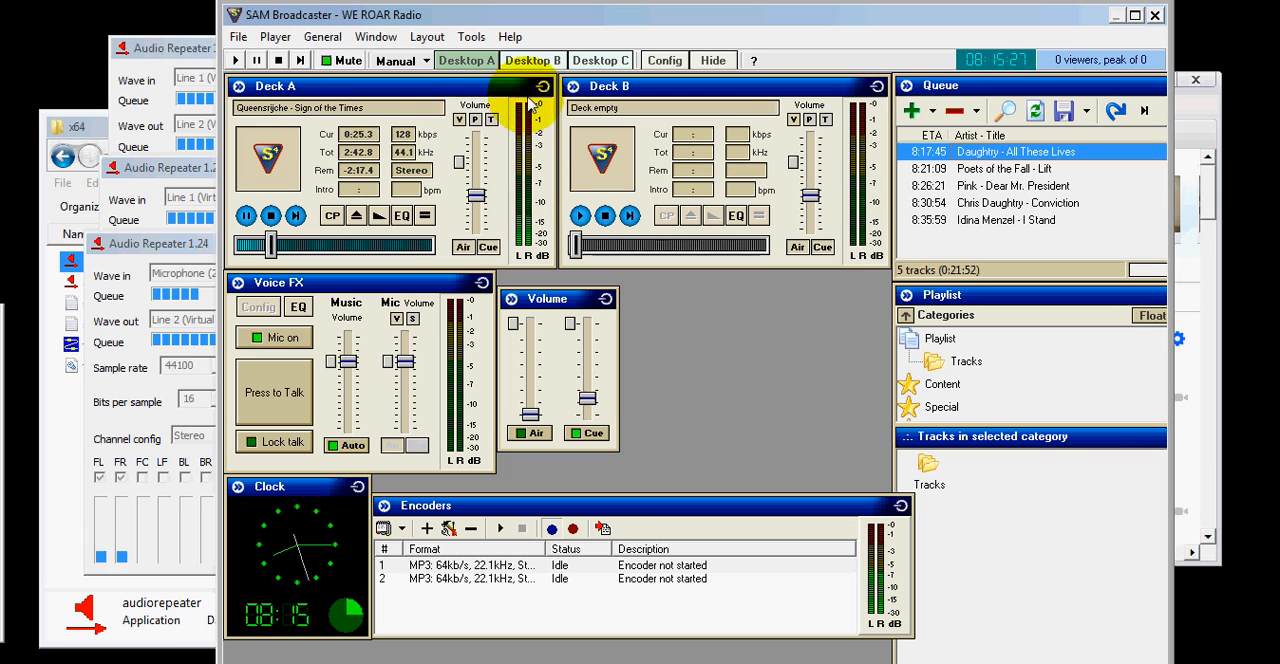
click(271, 215)
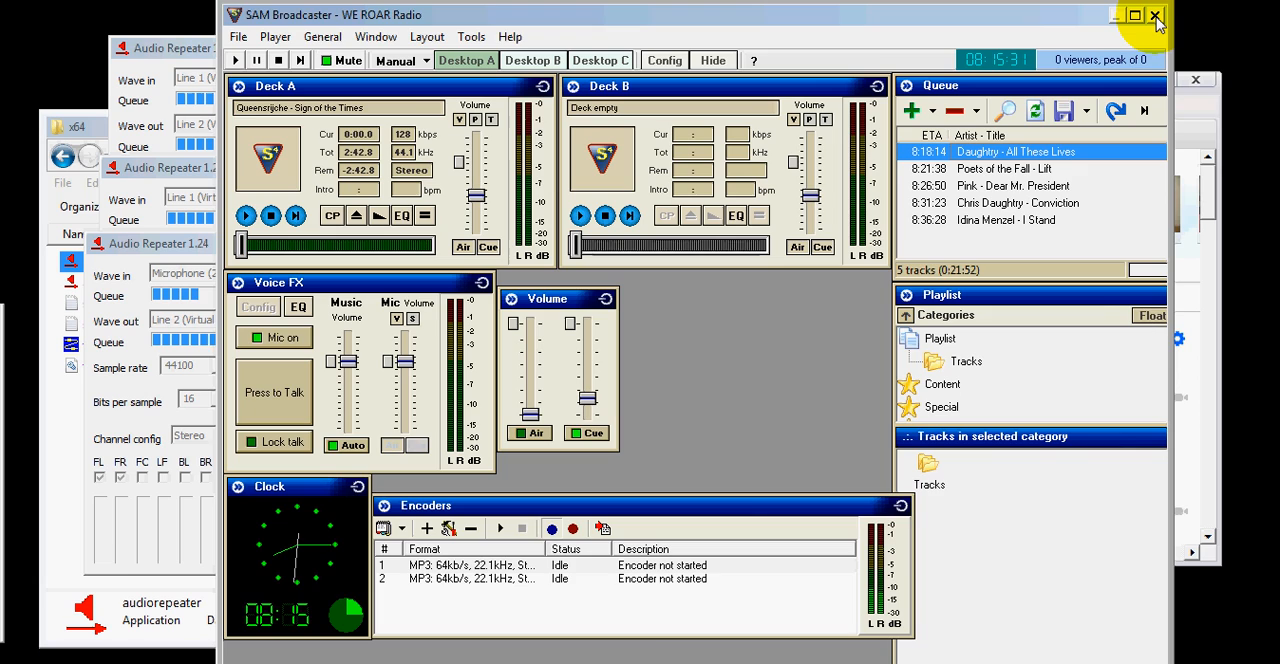
- Close SAM Broadcaster and set Skype speakers back to the Realtek device
click(1157, 18)
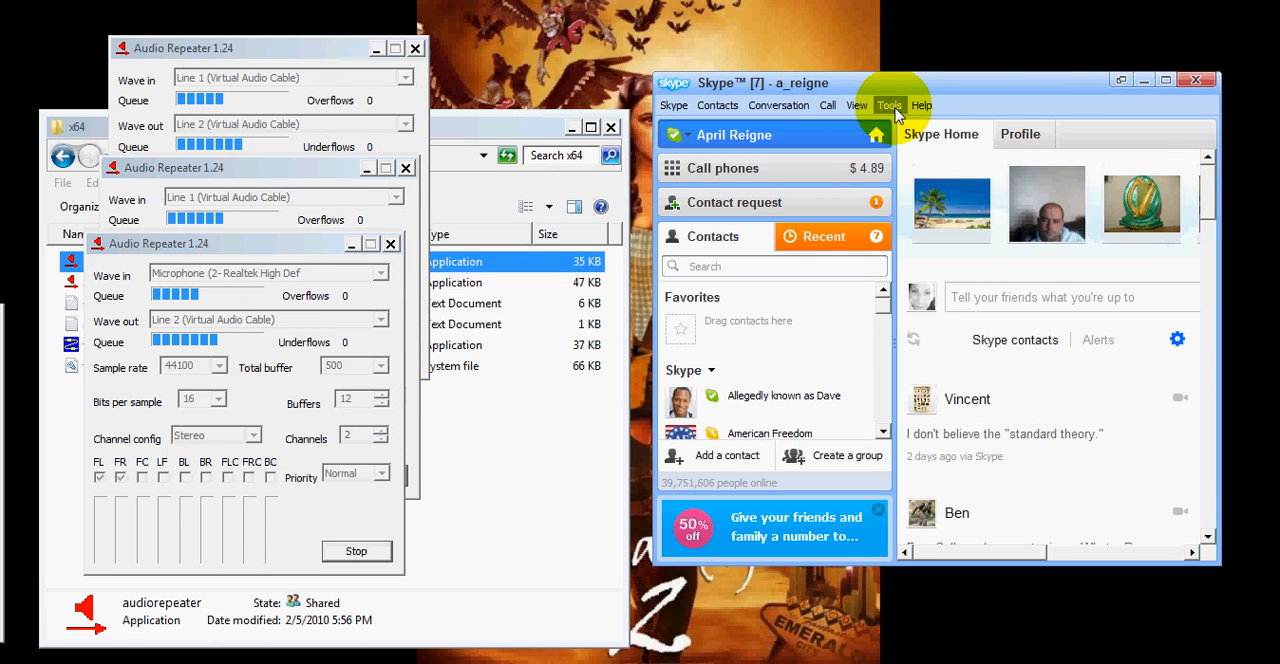
click(889, 105)
click(937, 261)
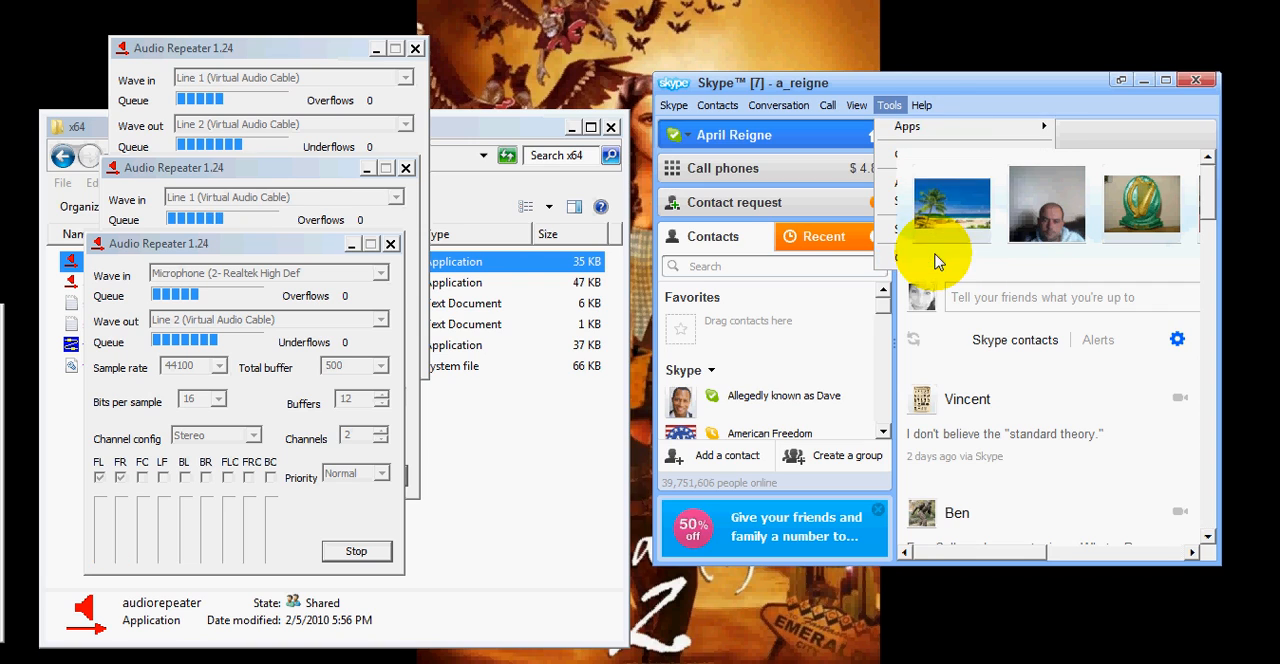
click(390, 180)
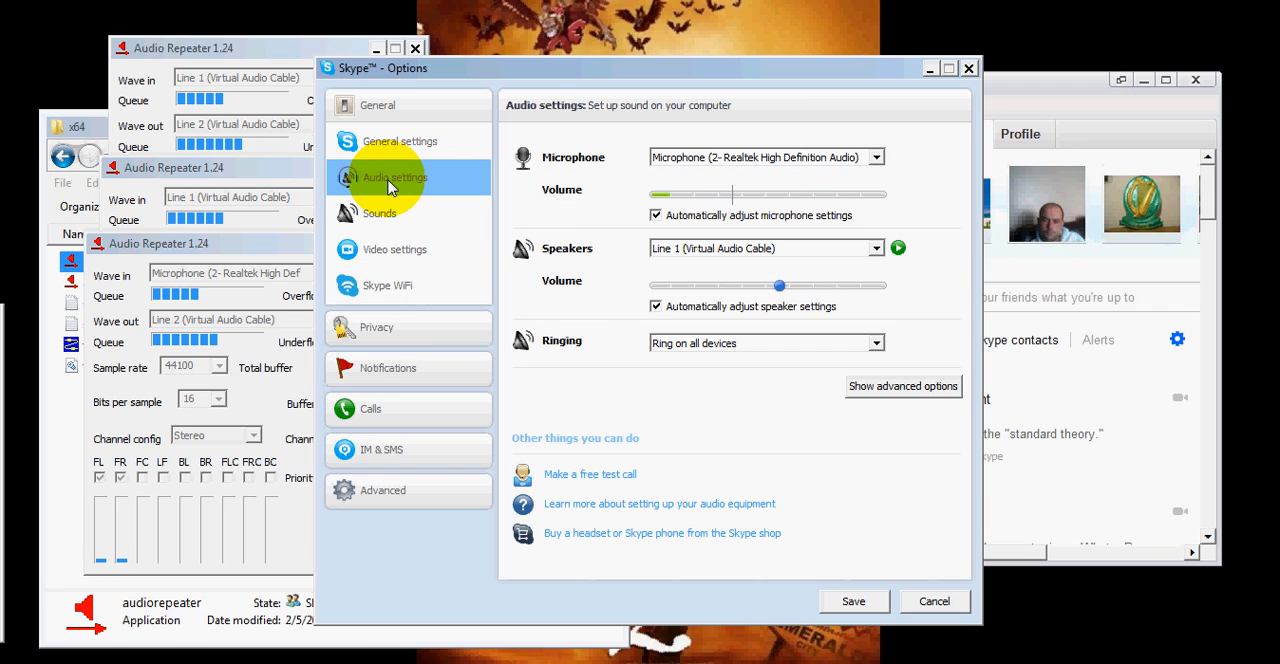
click(777, 250)
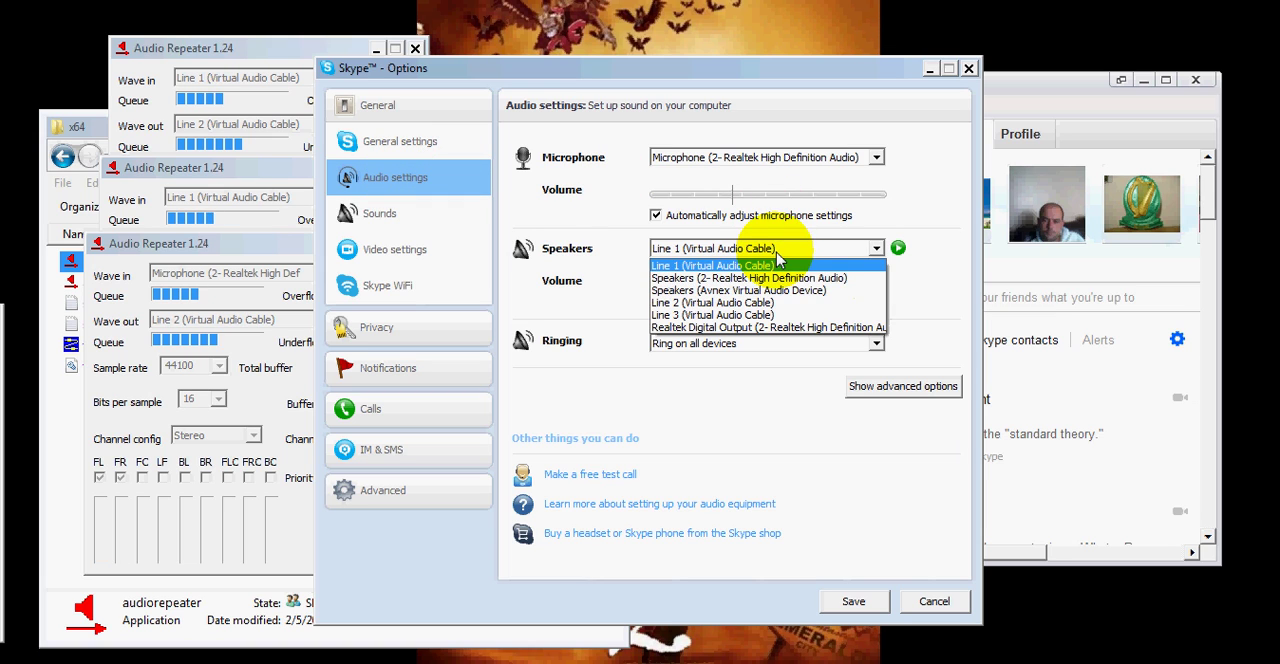
click(748, 278)
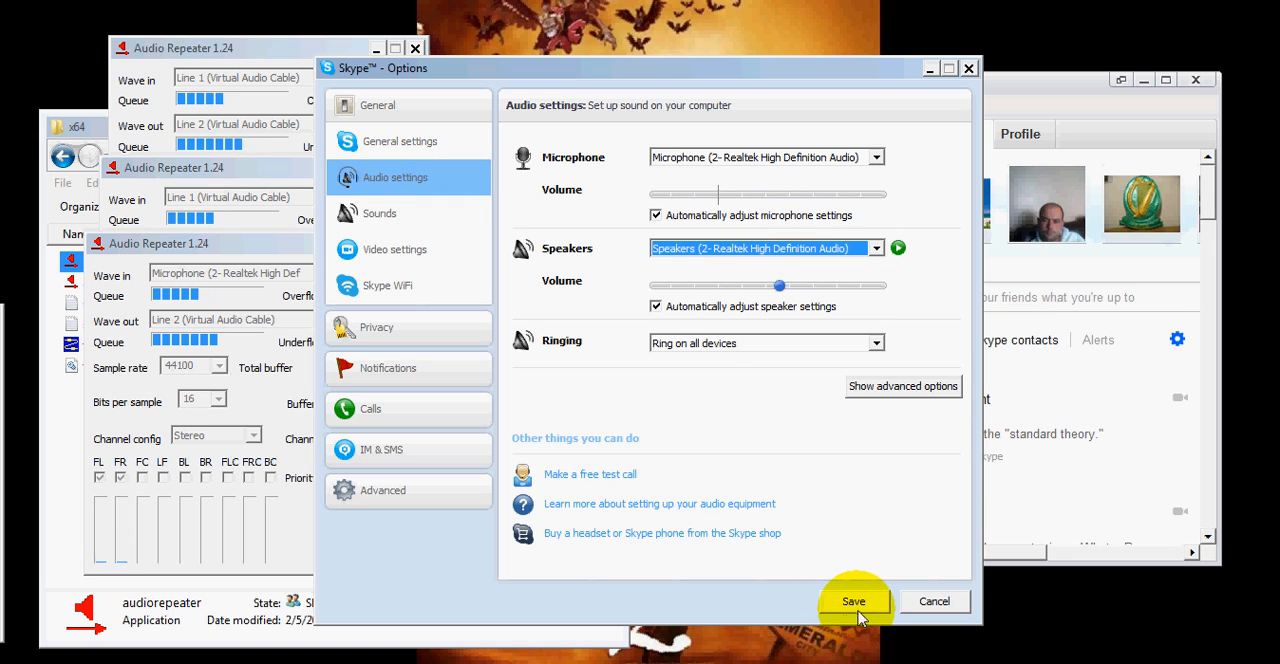
- Enable all Skype event sounds and save the options
click(379, 213)
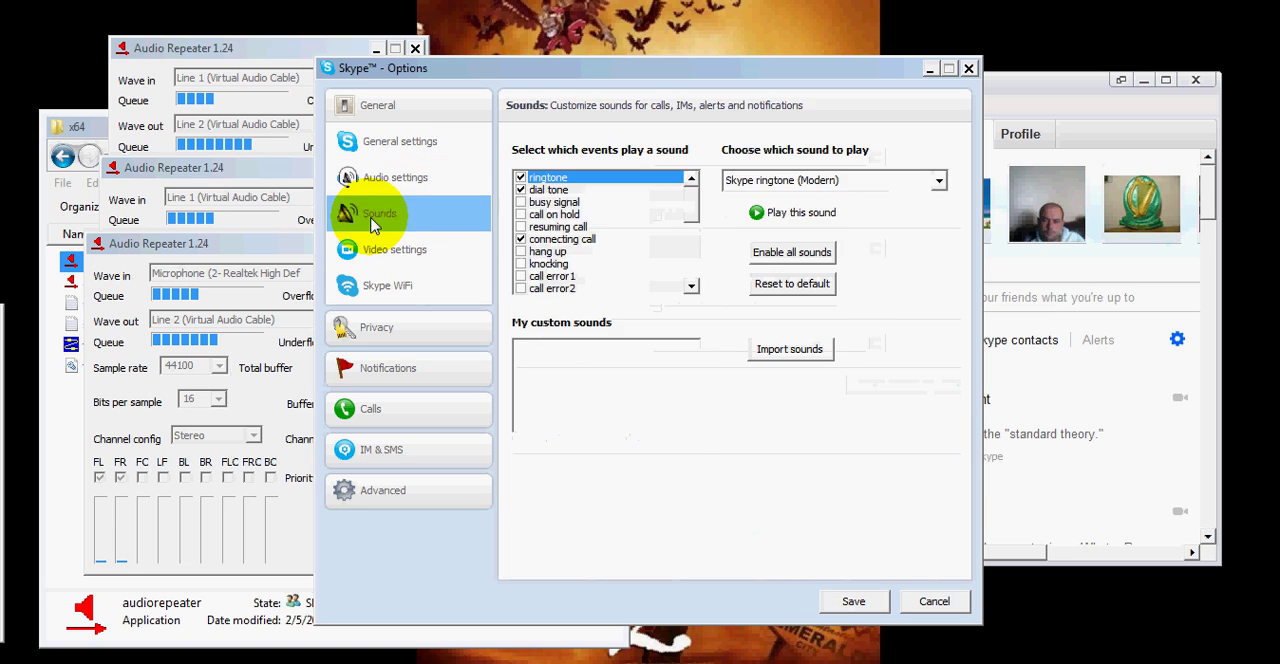
click(791, 252)
click(853, 601)
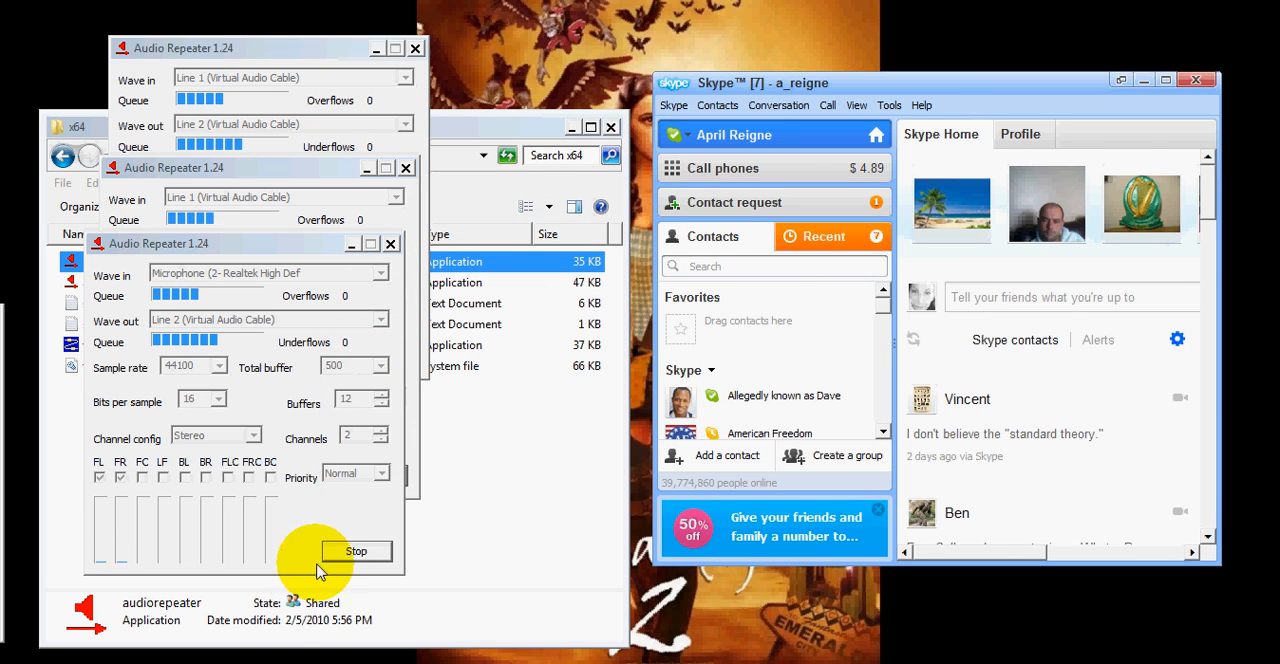
- Stop and close each of the three running Audio Repeater windows
click(356, 551)
click(390, 243)
click(371, 475)
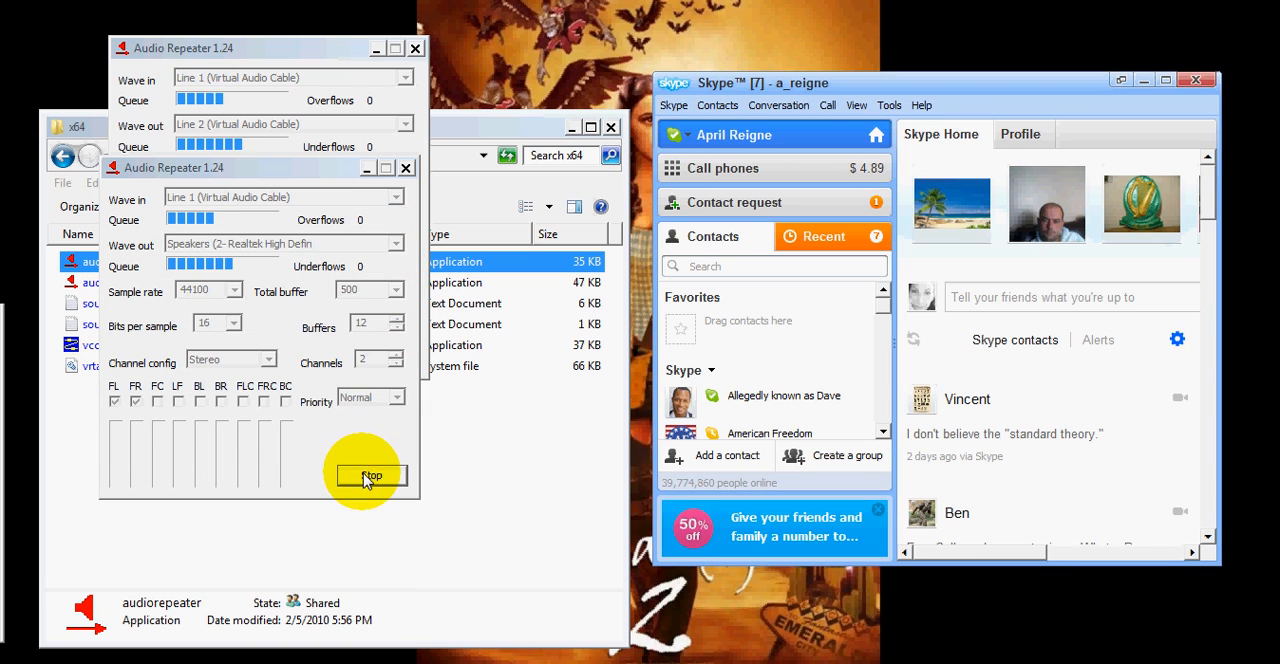
click(406, 167)
click(381, 356)
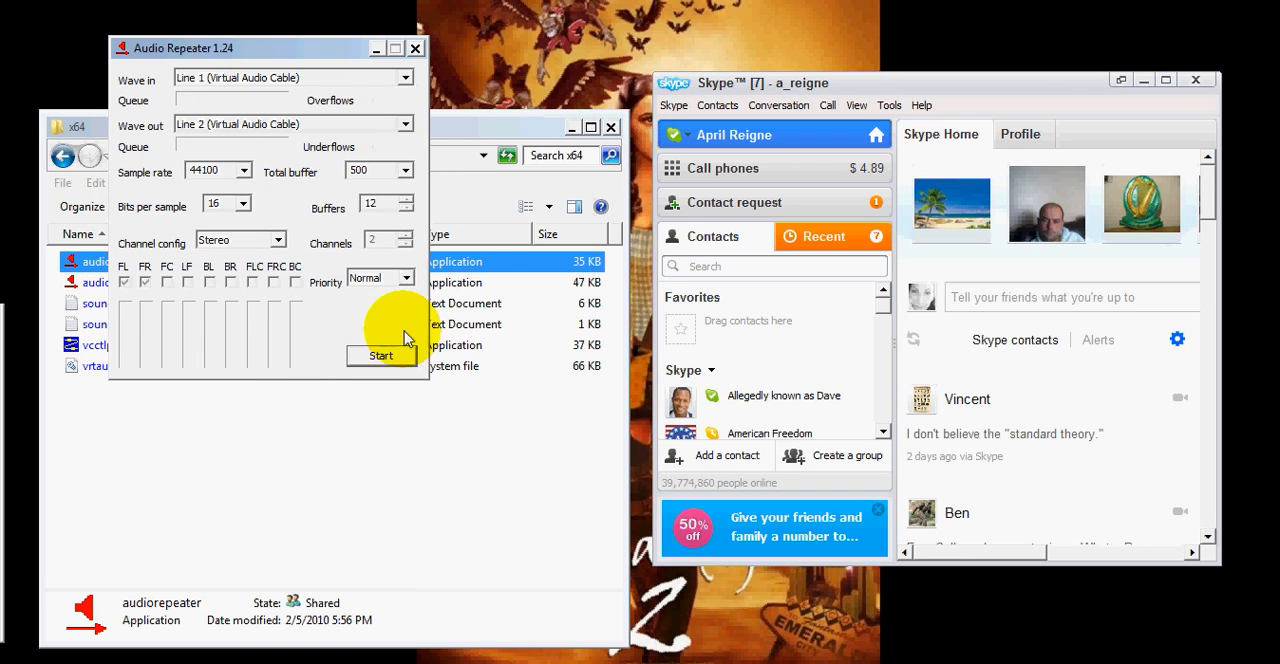
click(415, 48)
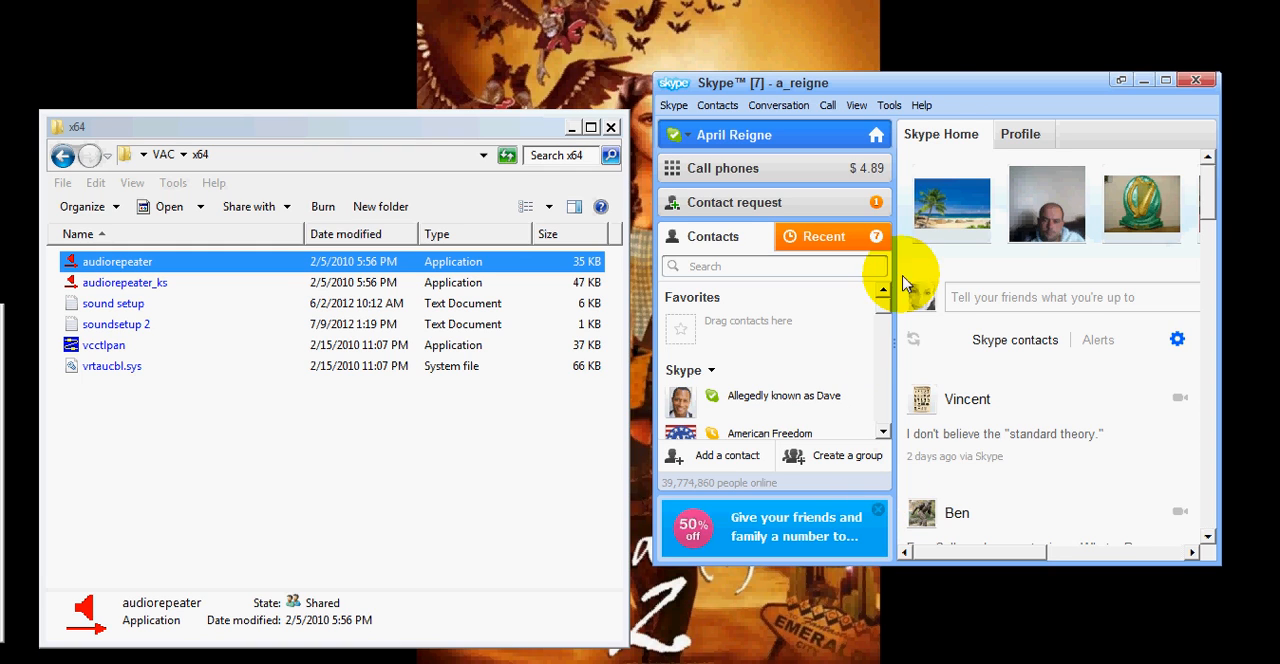
click(115, 268)
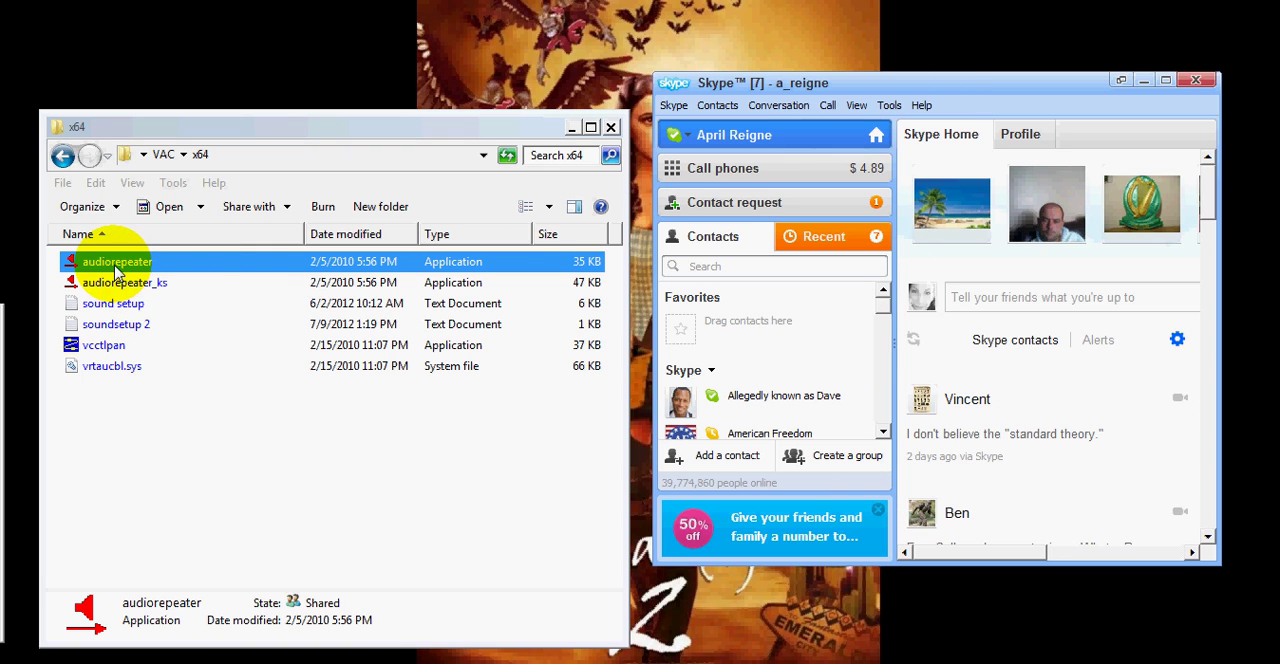
click(100, 345)
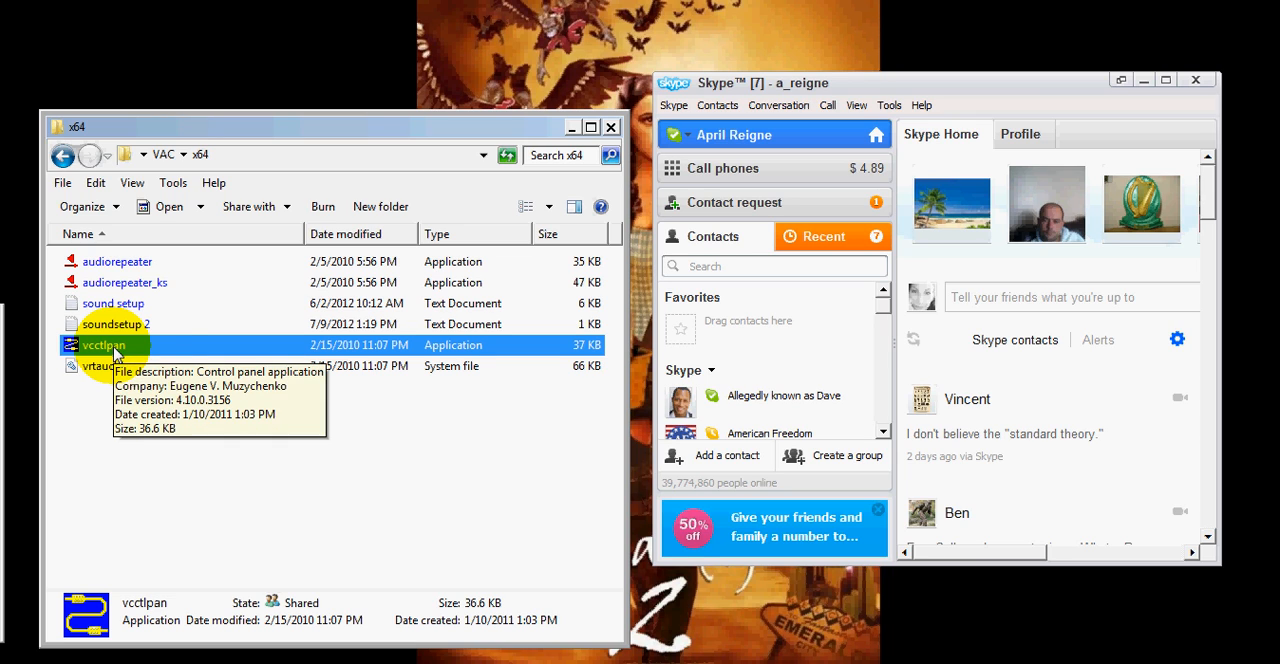
click(118, 262)
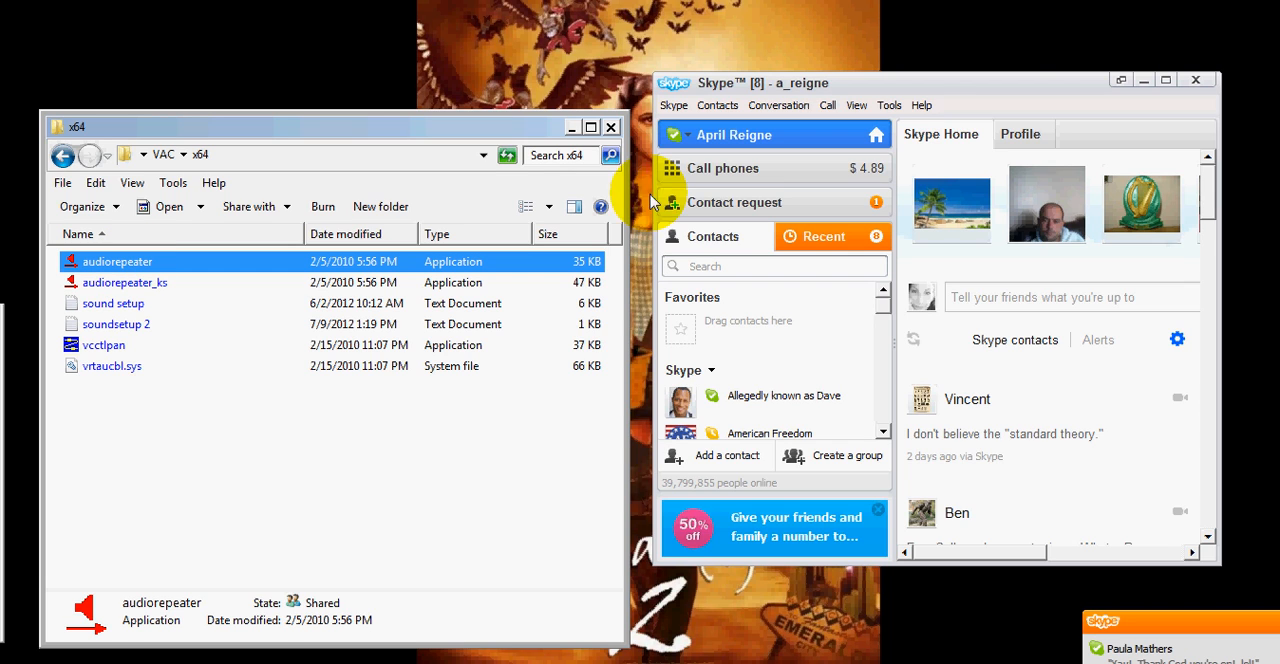
click(889, 105)
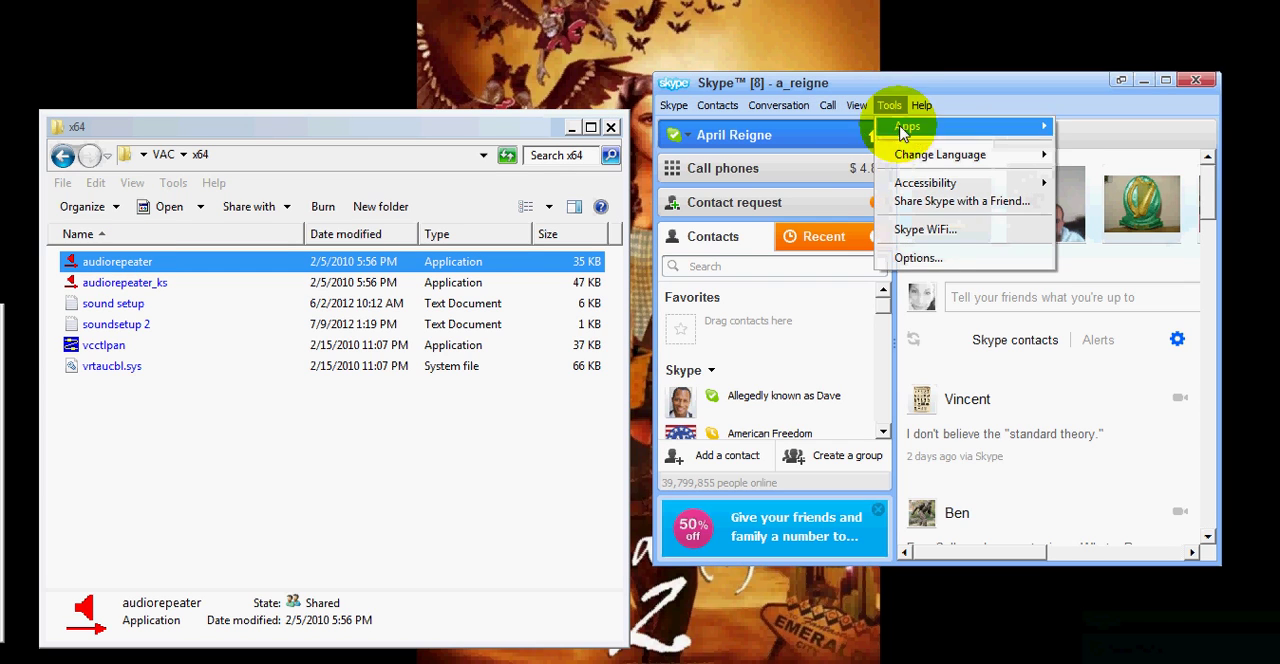
click(918, 258)
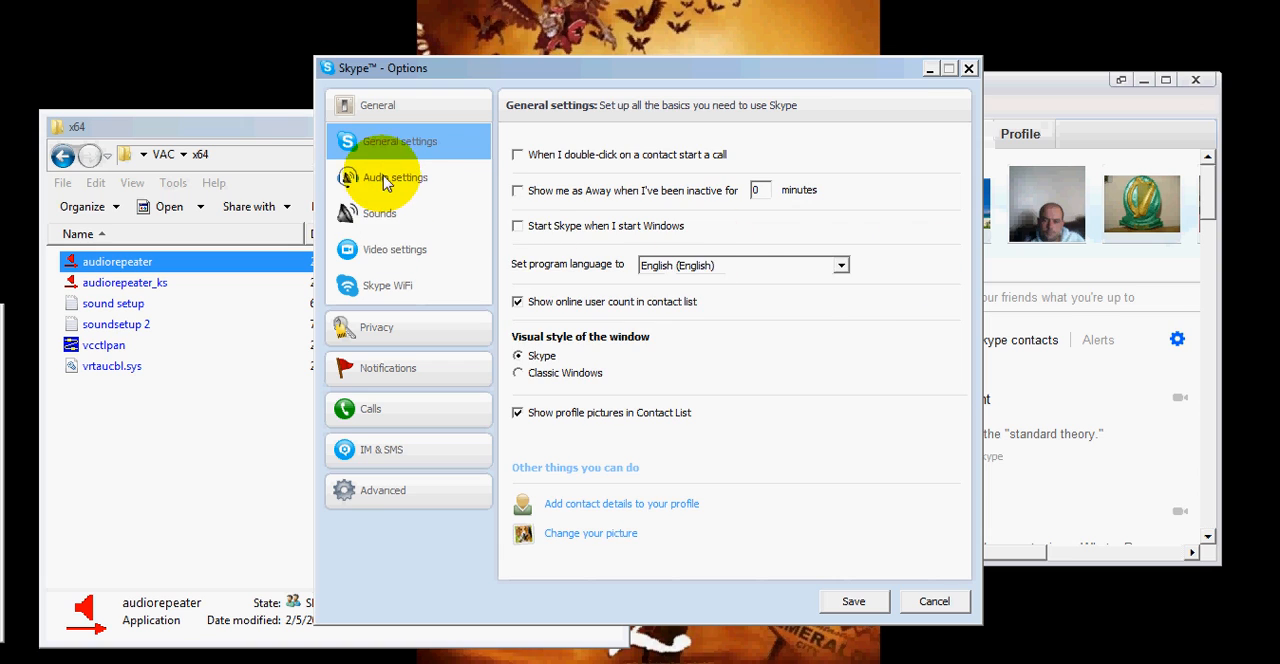
click(395, 177)
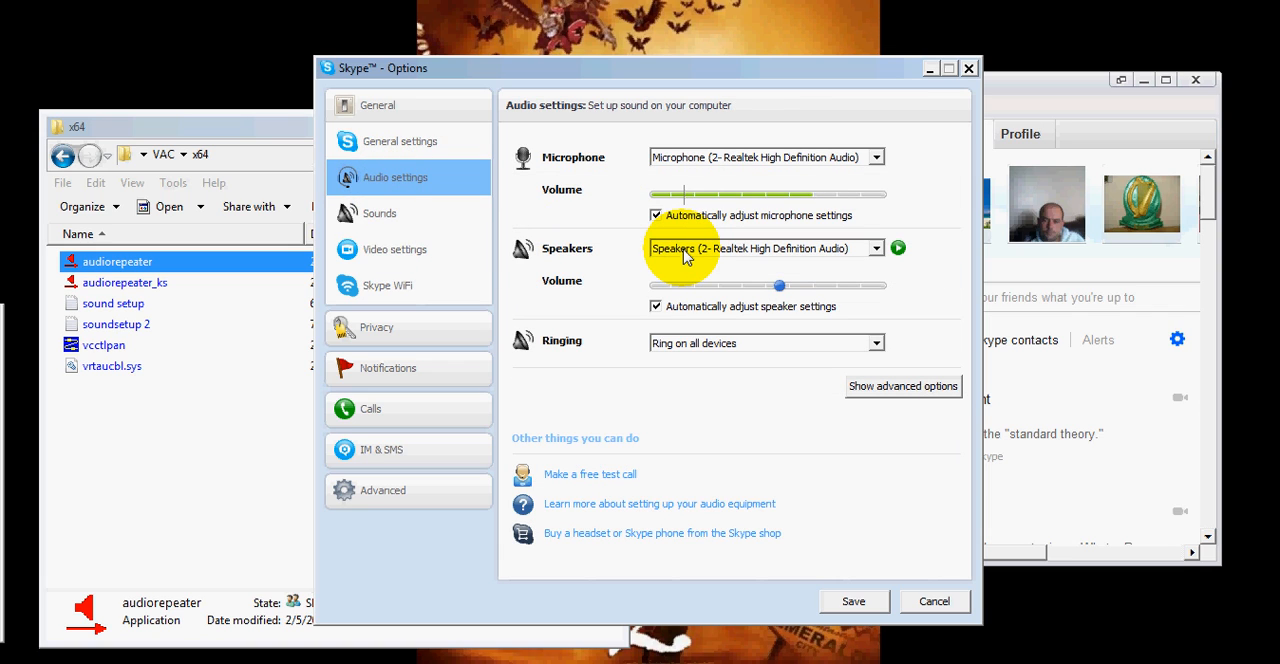
click(379, 213)
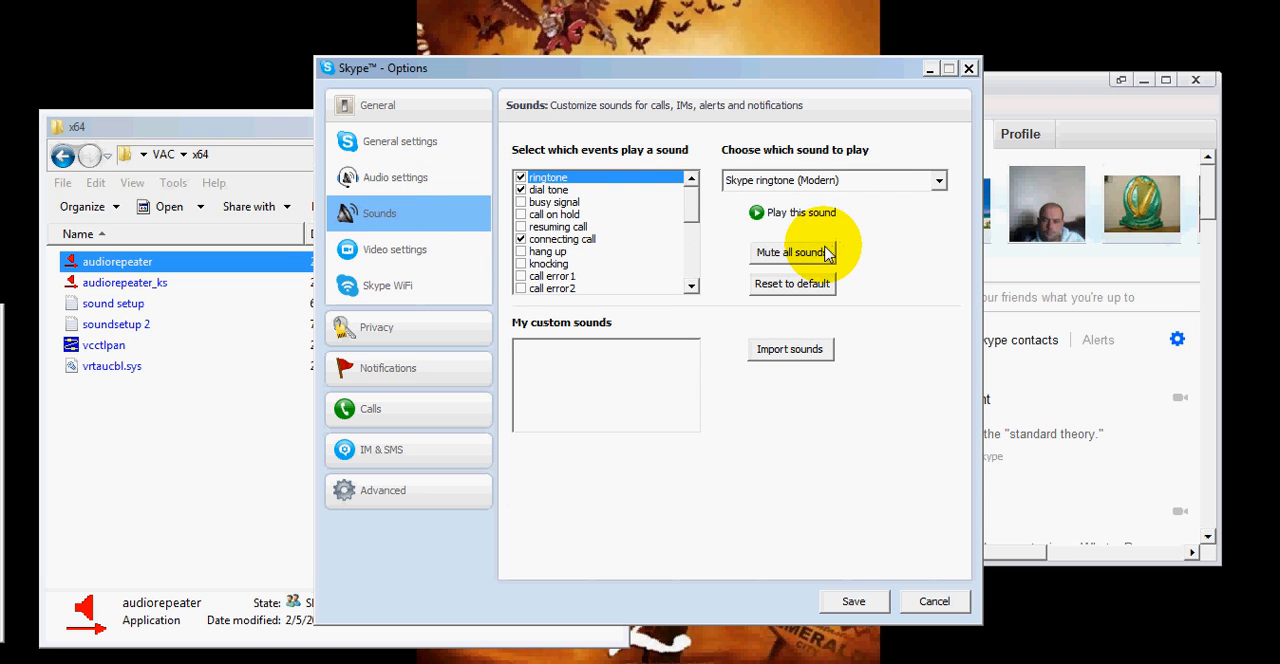
click(934, 601)
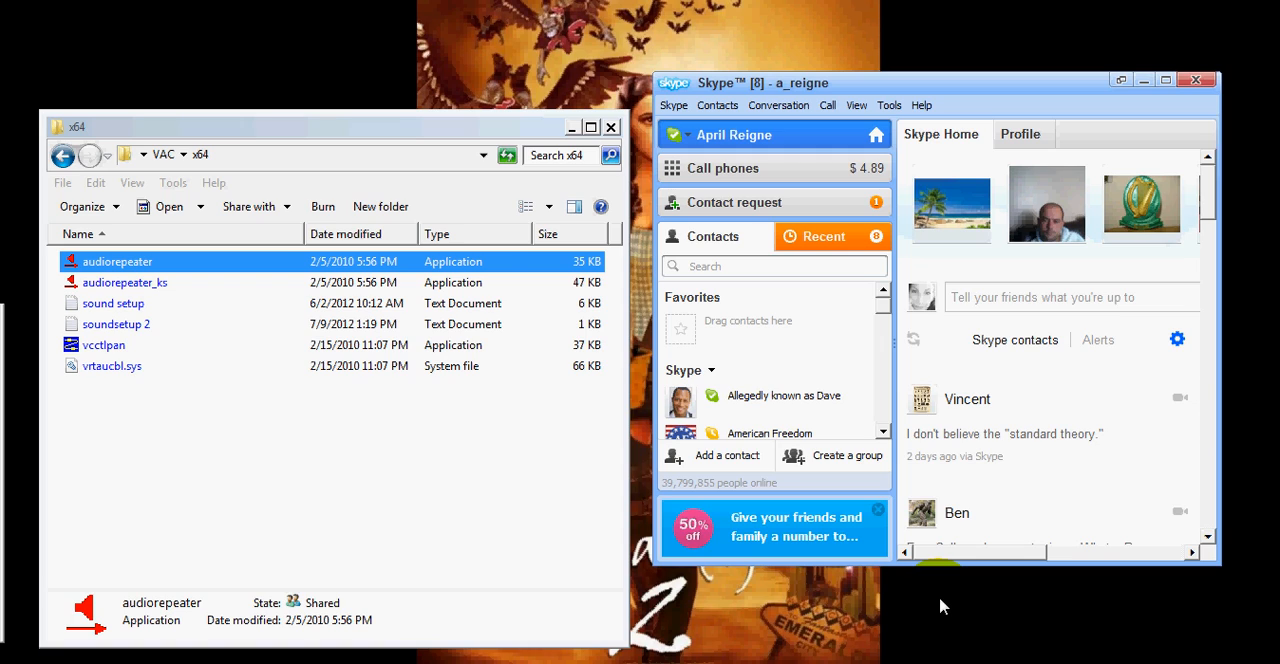
- Minimize Skype, leaving only the x64 Explorer folder on the desktop
click(1144, 81)
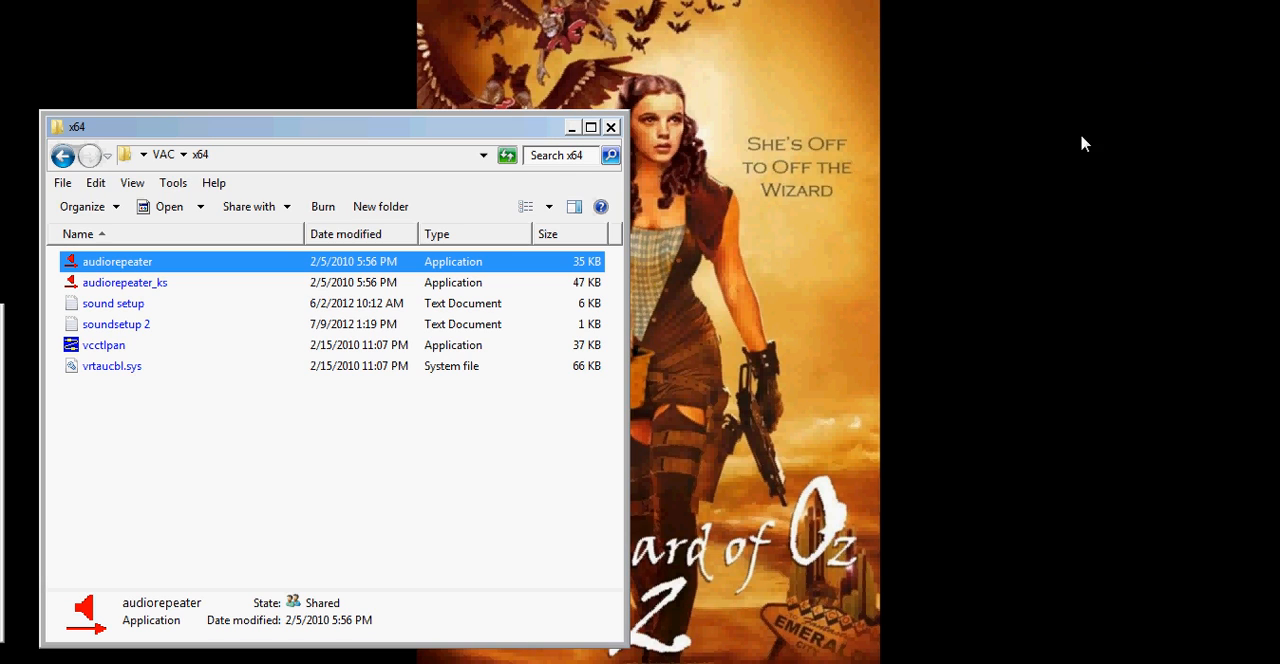
click(497, 616)
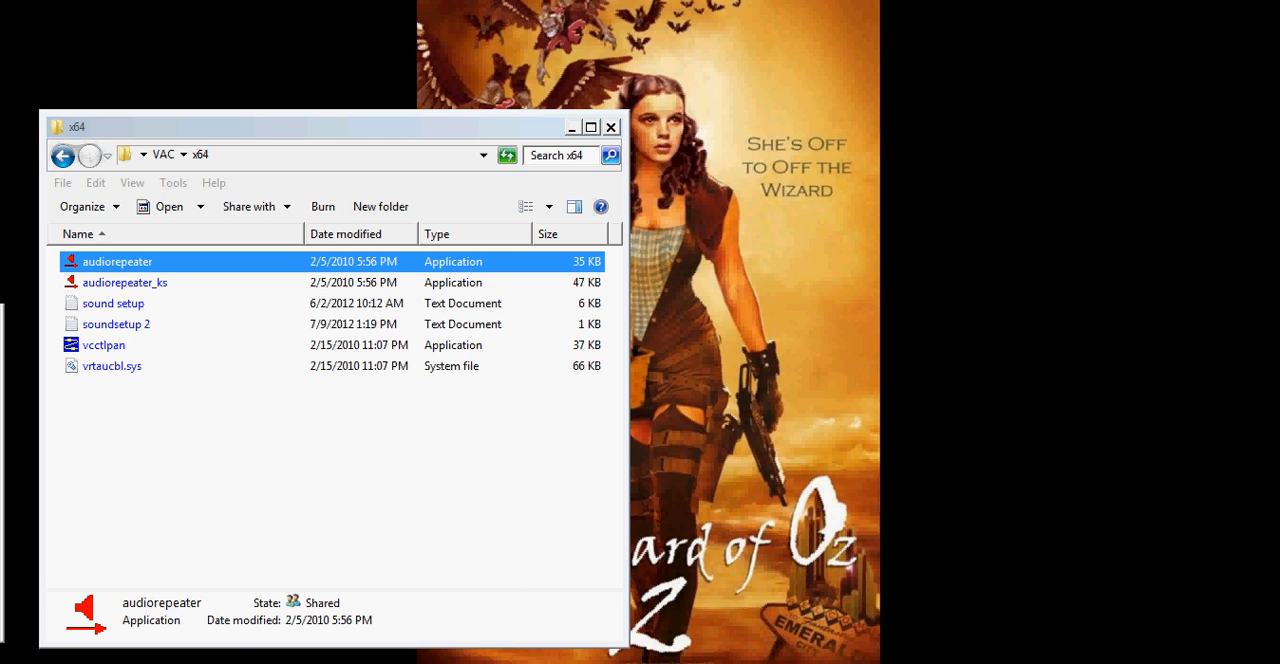